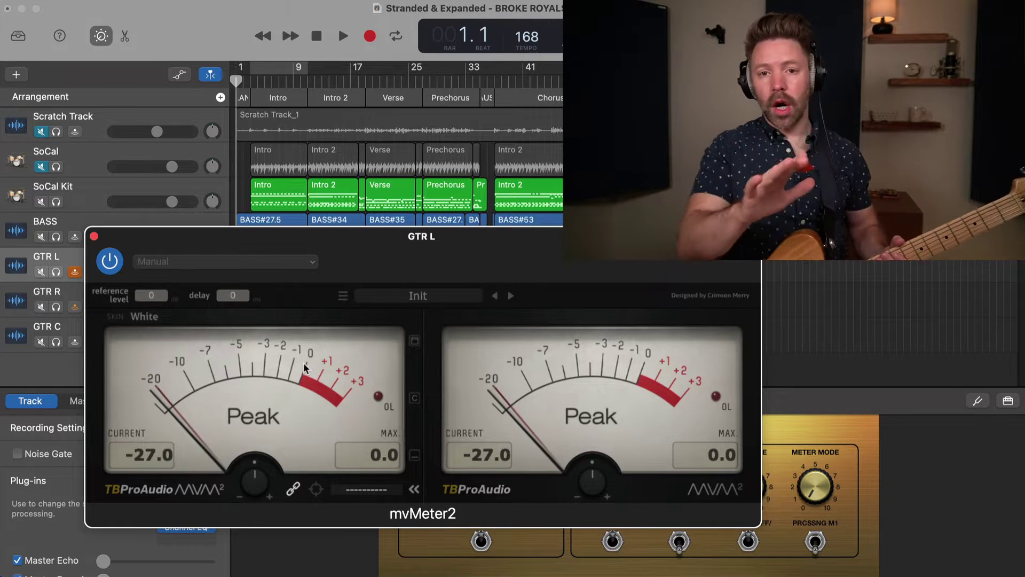
Turn off input monitoring on the GTR L track and close its mvMeter2 plug-in window.
{"action": "mouse_move", "coordinate": [241, 479]}
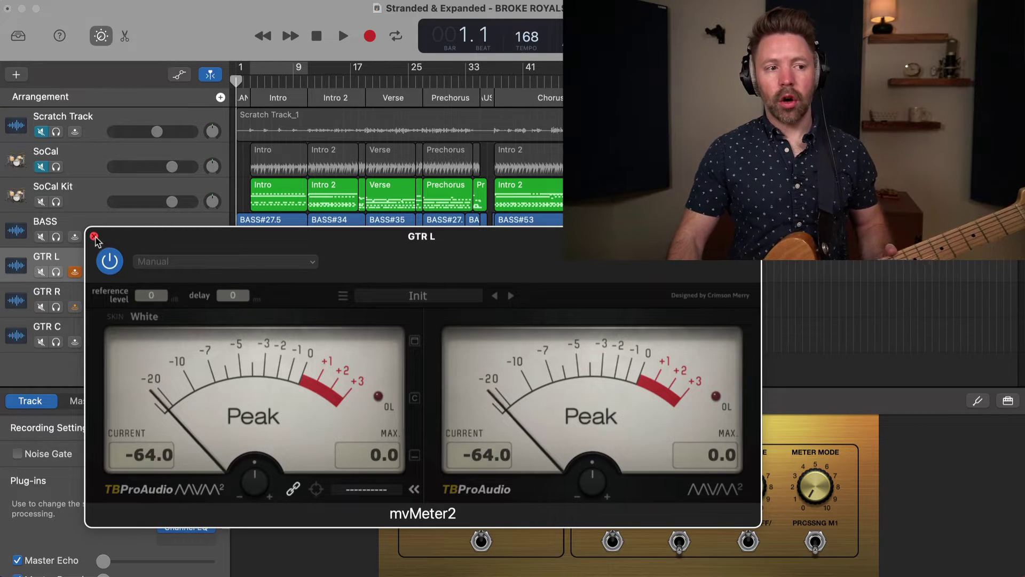
{"action": "left_click", "coordinate": [75, 275]}
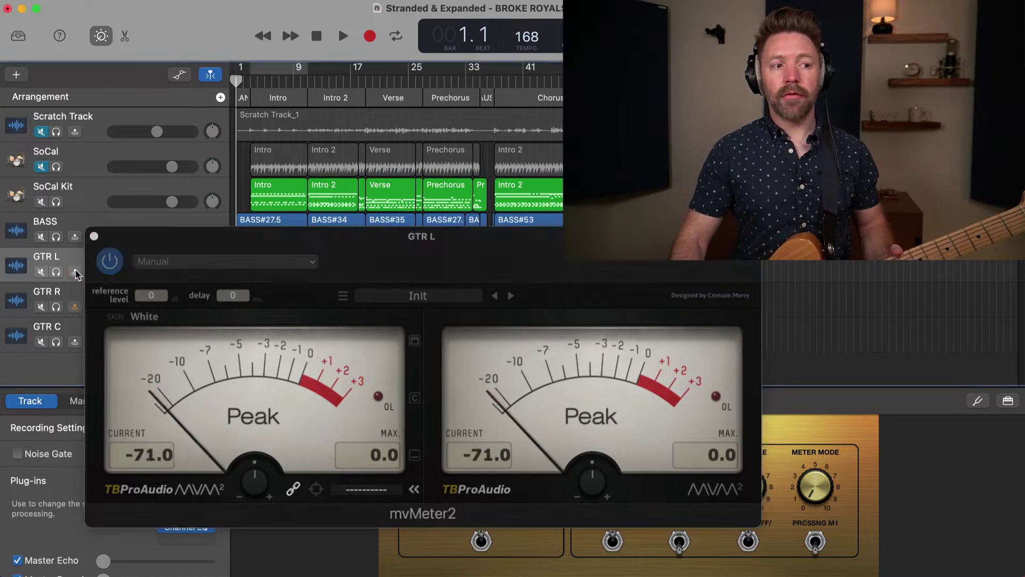
{"action": "left_click", "coordinate": [94, 236]}
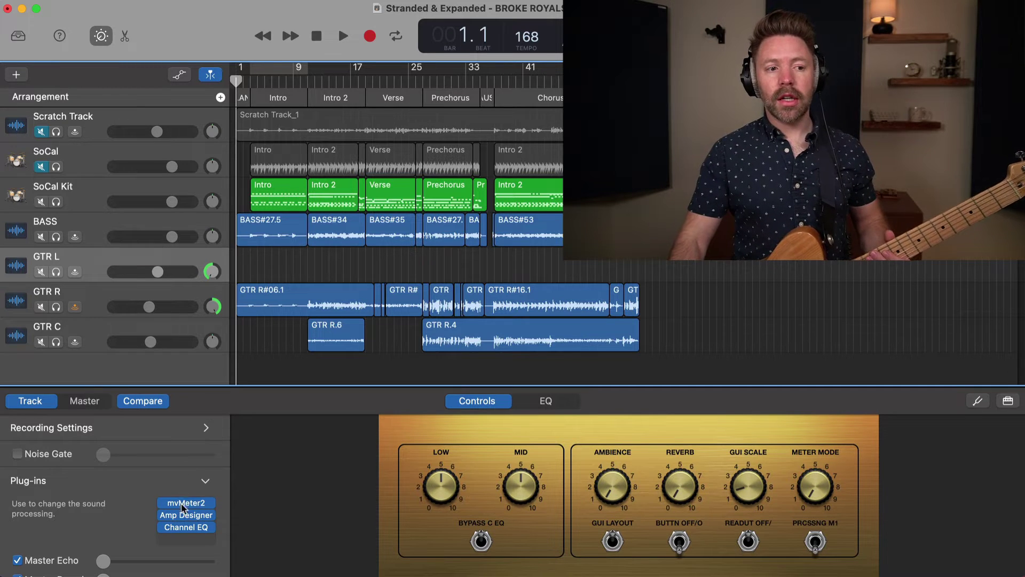
Examine the Rhythm Amp 1 settings in Amp Designer on the GTR L track, then close the plug-in.
{"action": "left_click", "coordinate": [184, 518]}
{"action": "left_click", "coordinate": [184, 518]}
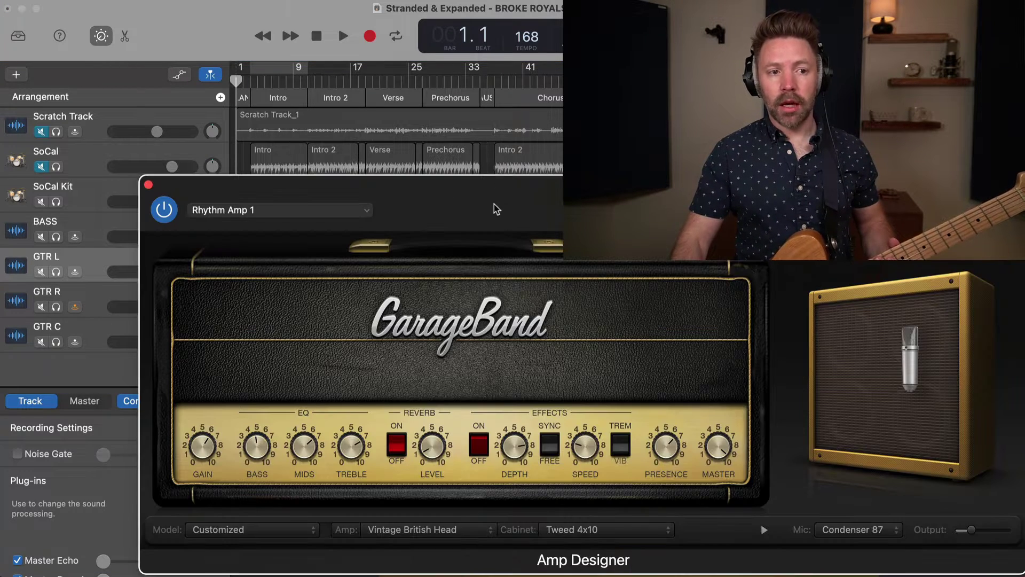
{"action": "left_click_drag", "start_coordinate": [494, 208], "coordinate": [371, 180]}
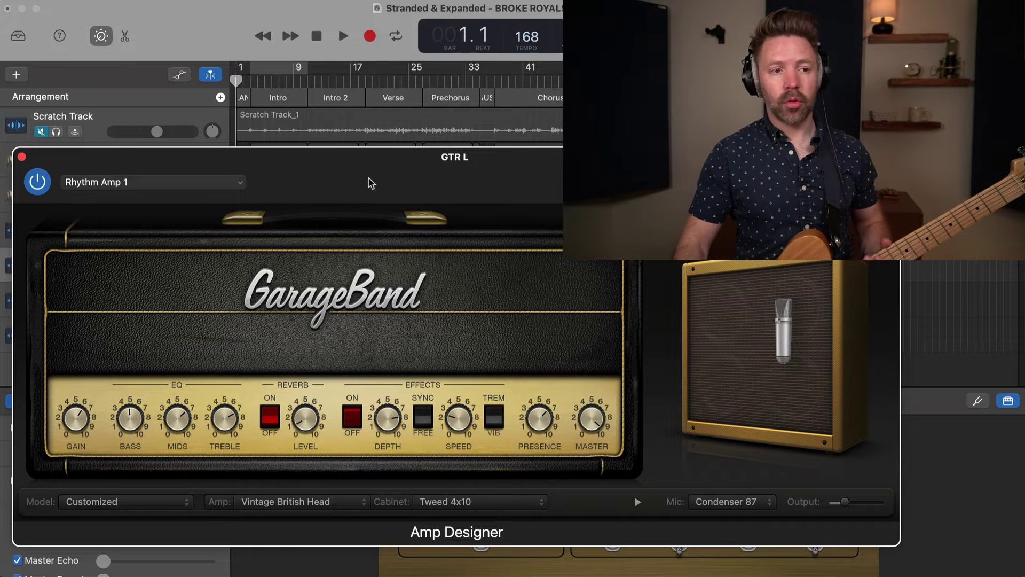
{"action": "left_click_drag", "start_coordinate": [369, 176], "coordinate": [368, 181]}
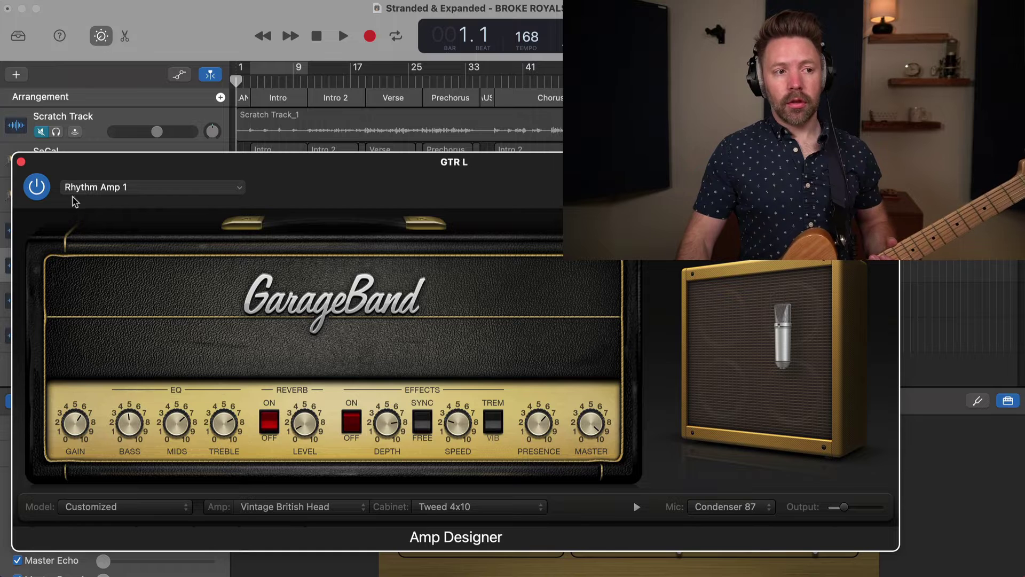
{"action": "left_click", "coordinate": [22, 162]}
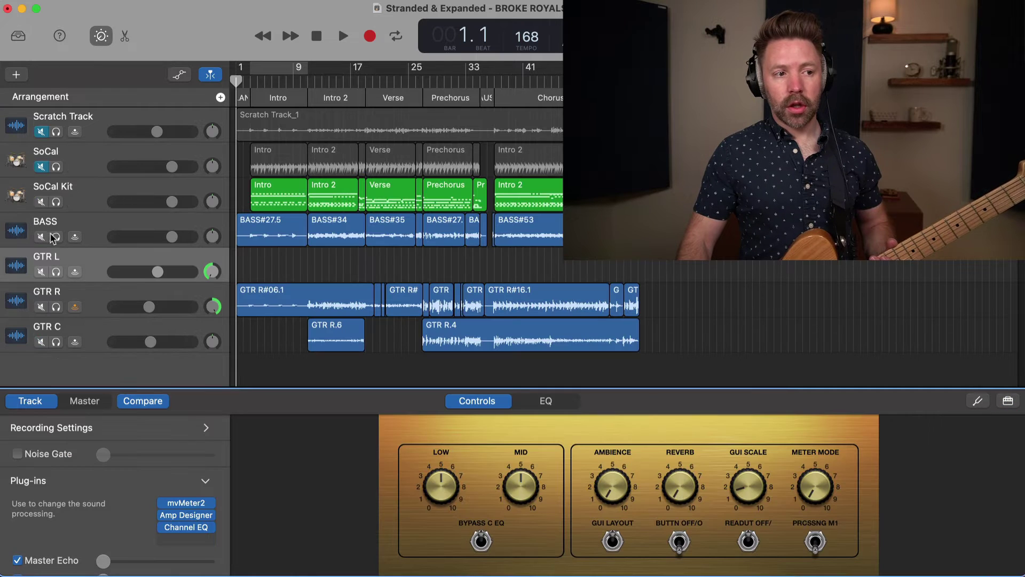
Compare the Amp Designer amp, cabinet and mic settings of the GTR R and GTR L tracks, then close the plug-in.
{"action": "left_click", "coordinate": [91, 291]}
{"action": "left_click", "coordinate": [182, 515]}
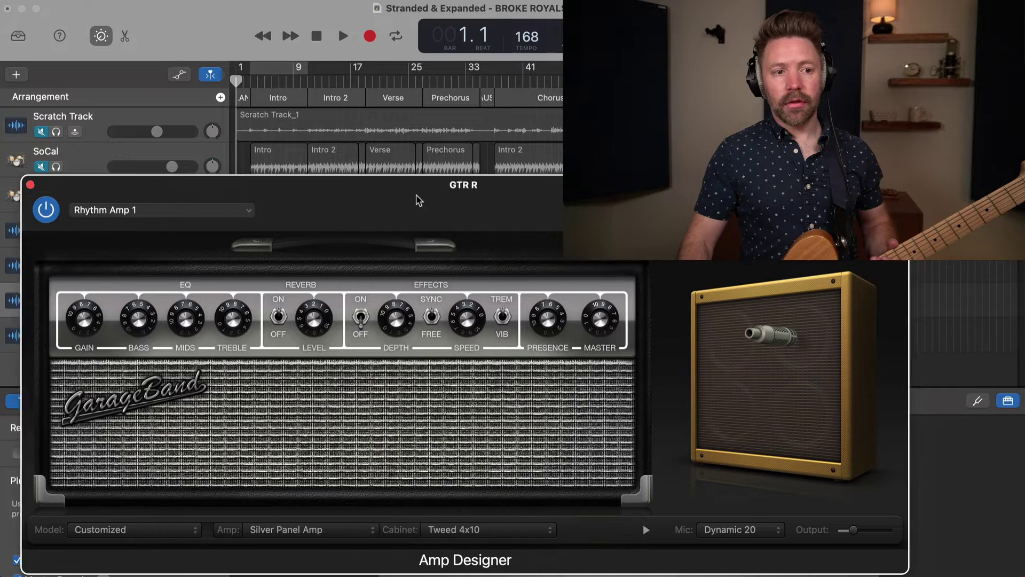
{"action": "left_click_drag", "start_coordinate": [419, 201], "coordinate": [396, 200]}
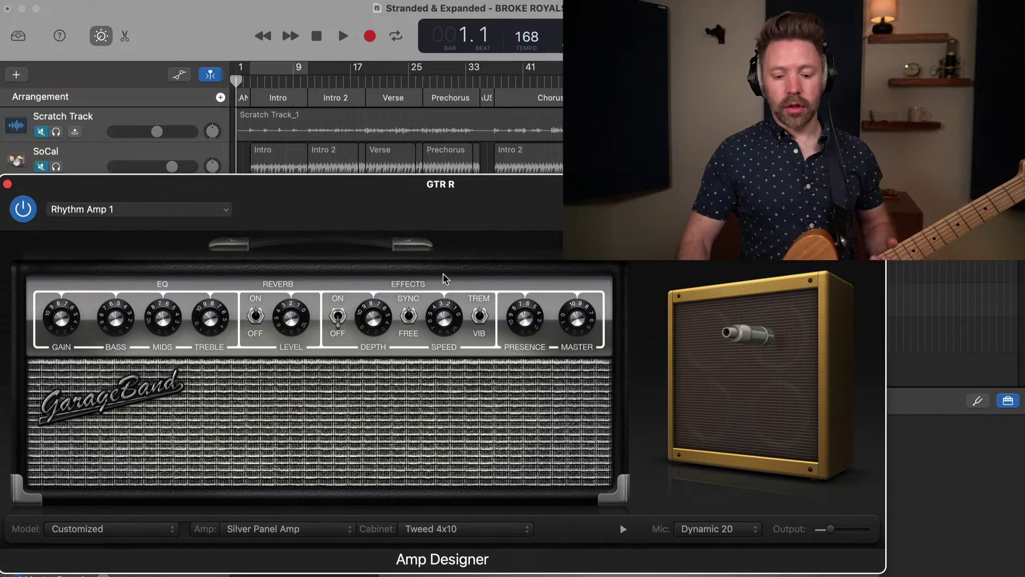
{"action": "key", "text": "Up"}
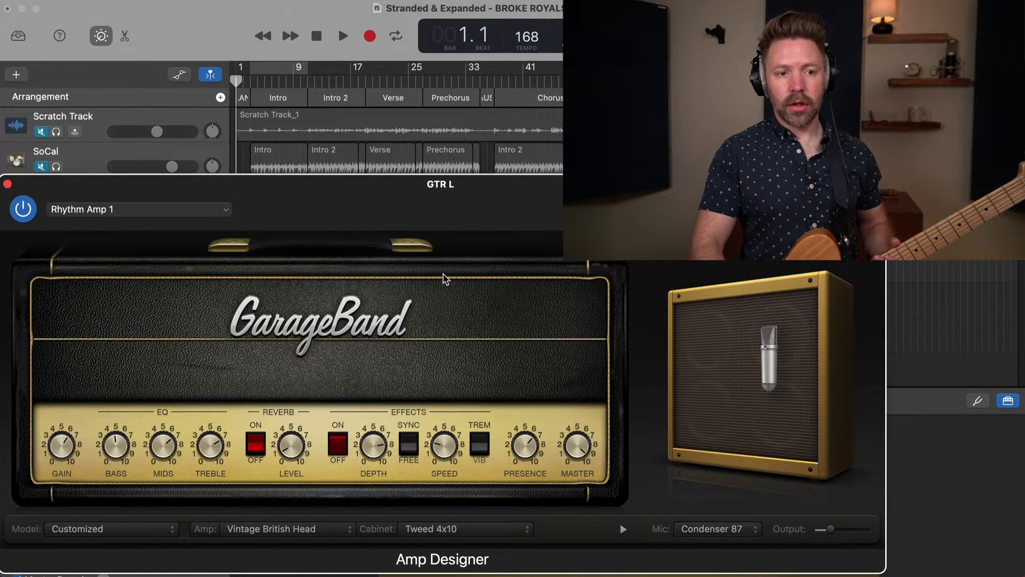
{"action": "key", "text": "Down"}
{"action": "key", "text": "Up"}
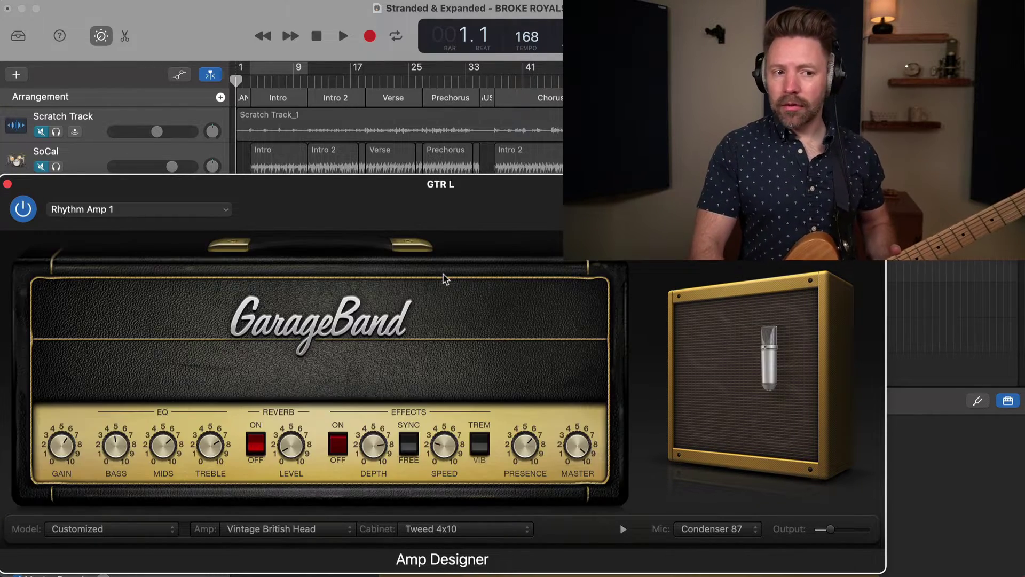
{"action": "key", "text": "Down"}
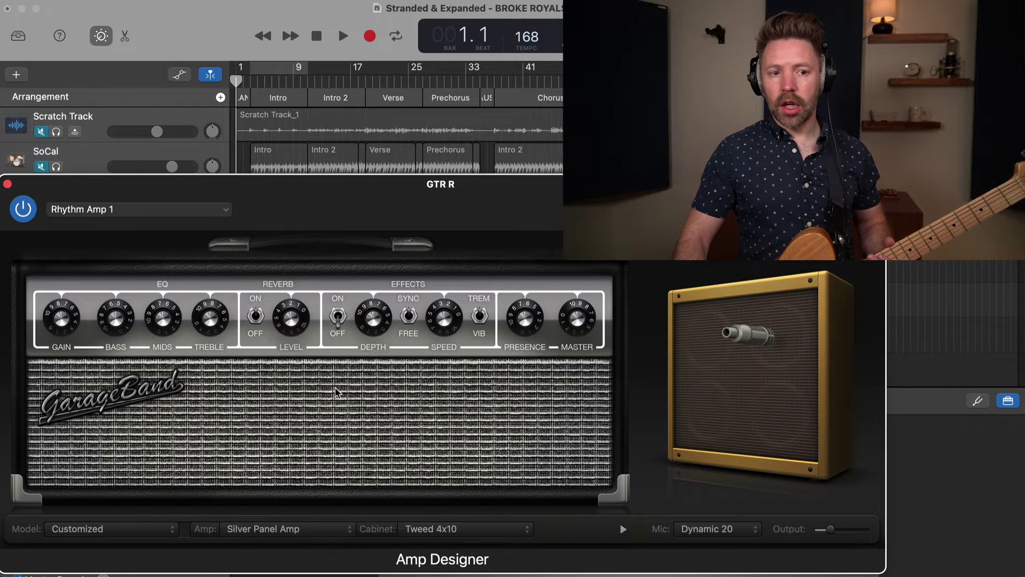
{"action": "mouse_move", "coordinate": [732, 328]}
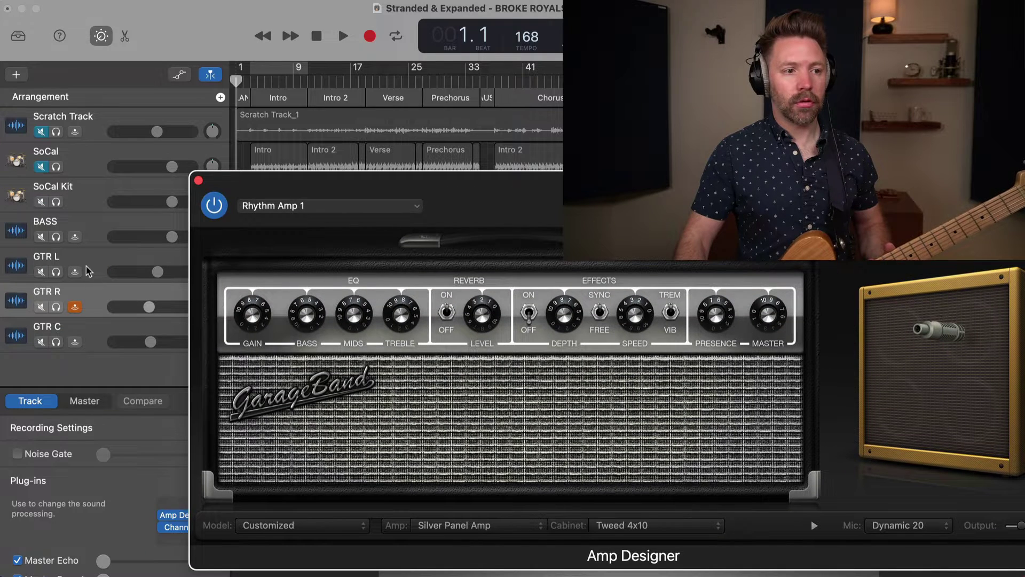
{"action": "left_click_drag", "start_coordinate": [377, 191], "coordinate": [233, 193]}
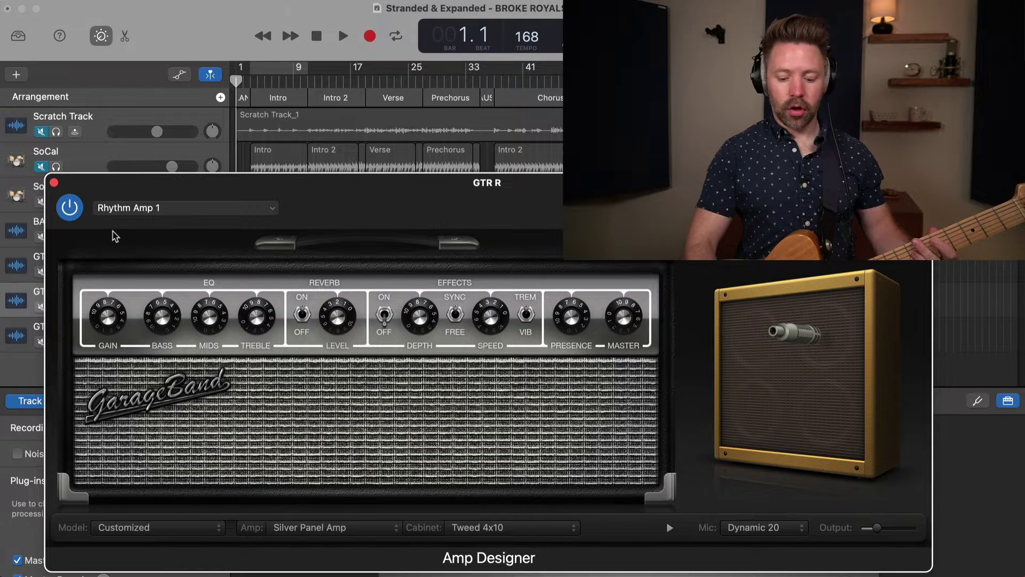
{"action": "key", "text": "Up"}
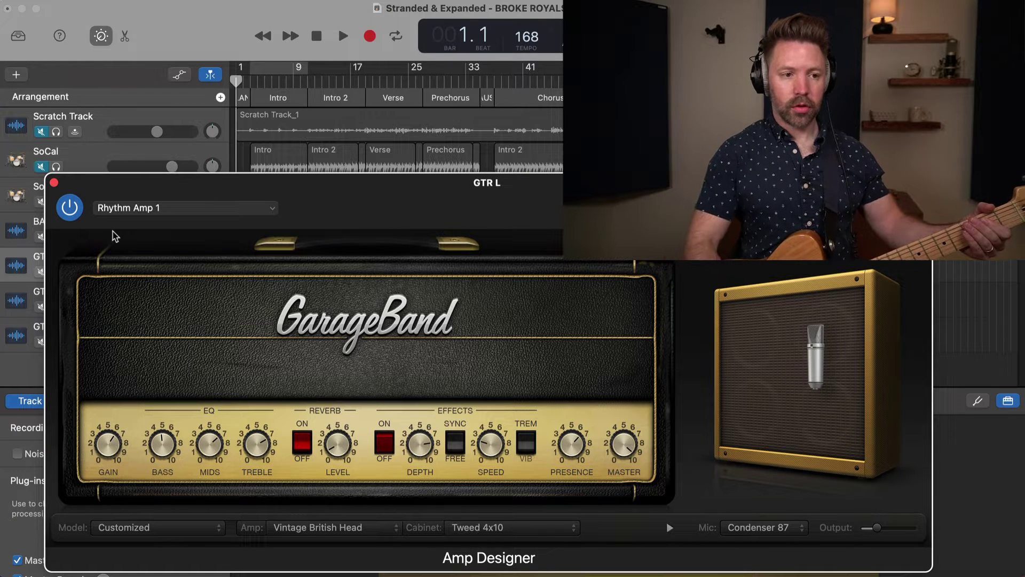
{"action": "key", "text": "Down"}
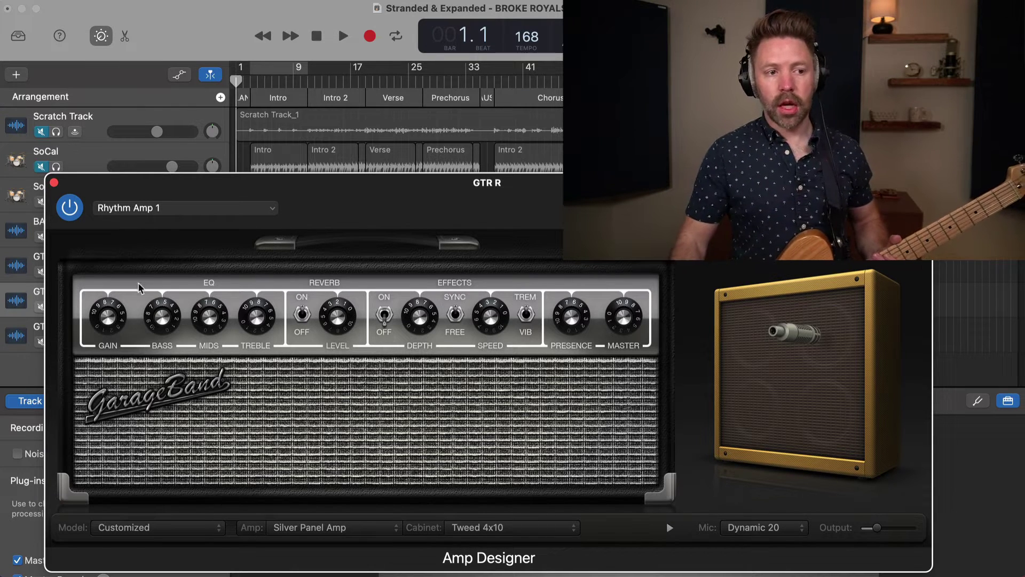
{"action": "left_click_drag", "start_coordinate": [349, 198], "coordinate": [320, 181]}
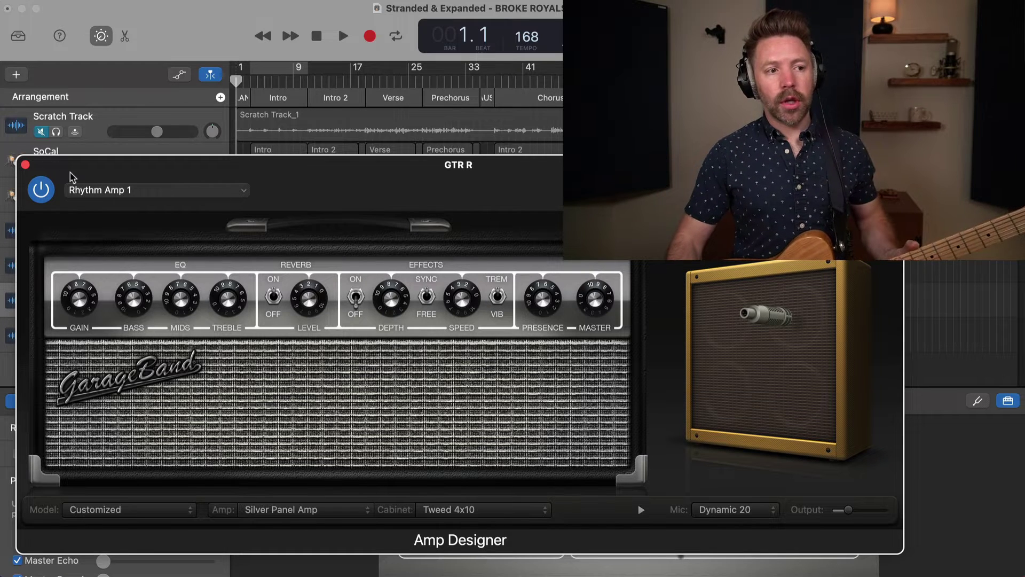
{"action": "left_click", "coordinate": [24, 166]}
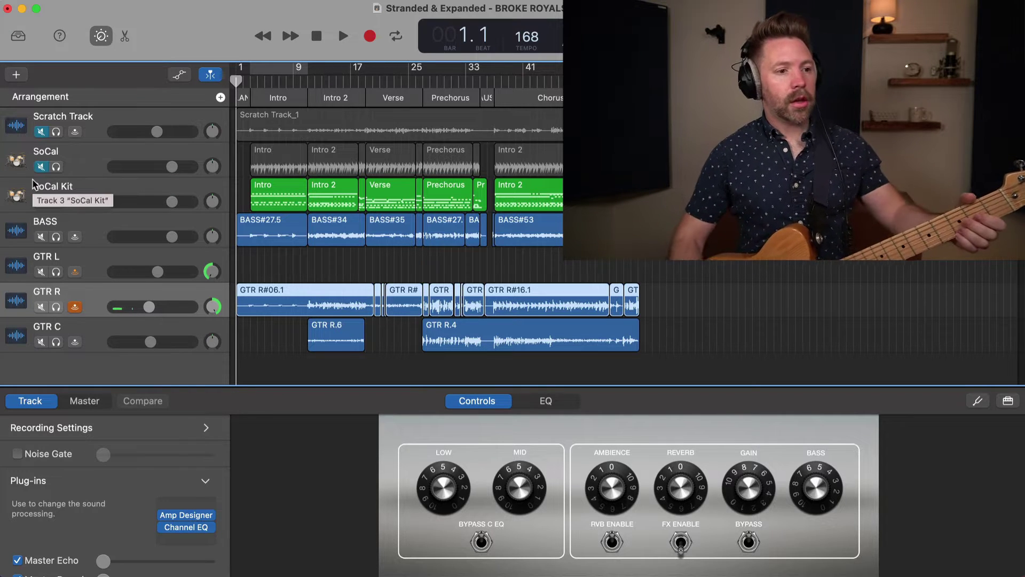
Select the GTR L track and toggle its input monitoring, leaving it switched on.
{"action": "left_click", "coordinate": [107, 263]}
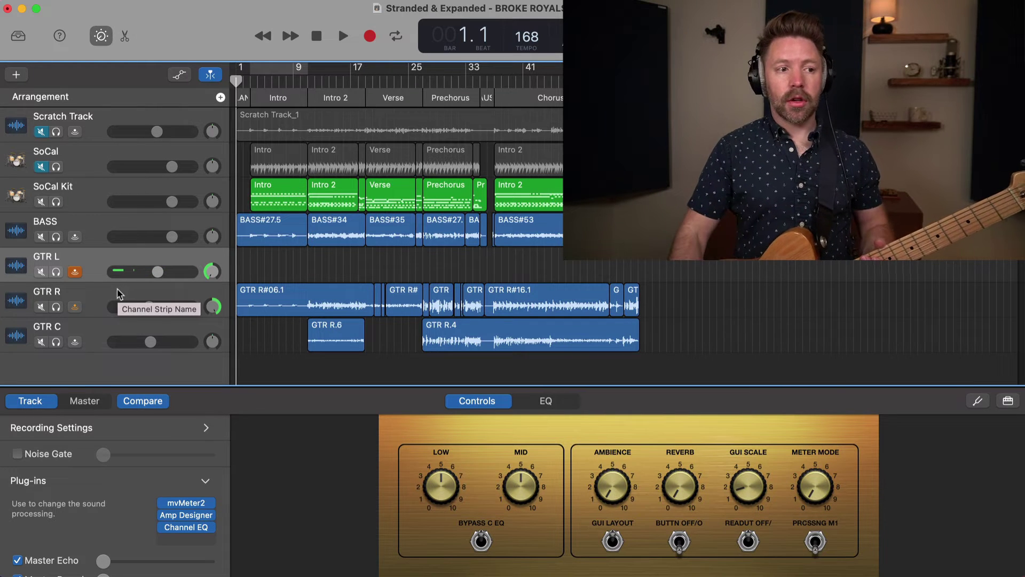
{"action": "left_click", "coordinate": [76, 272]}
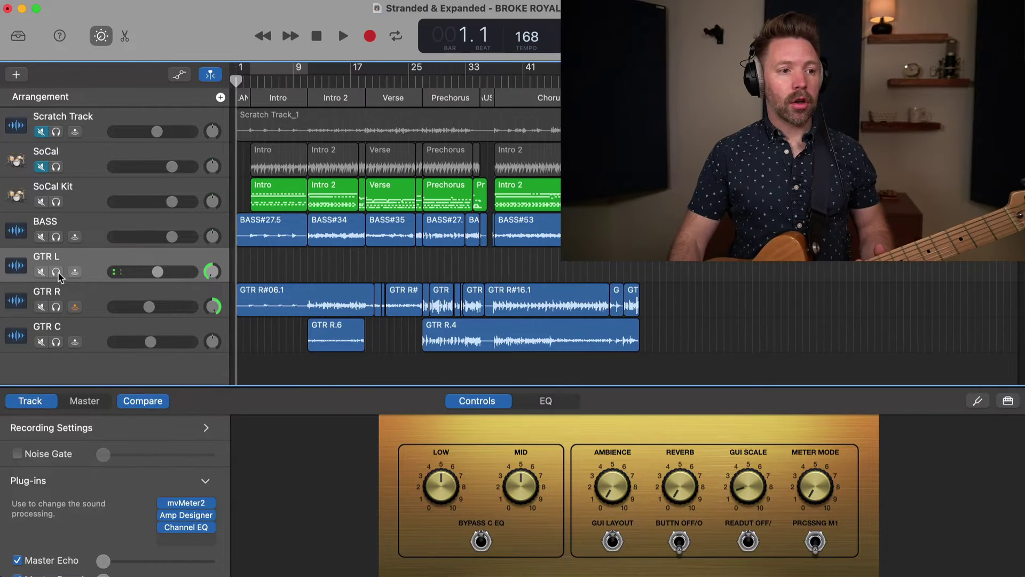
{"action": "left_click", "coordinate": [76, 272]}
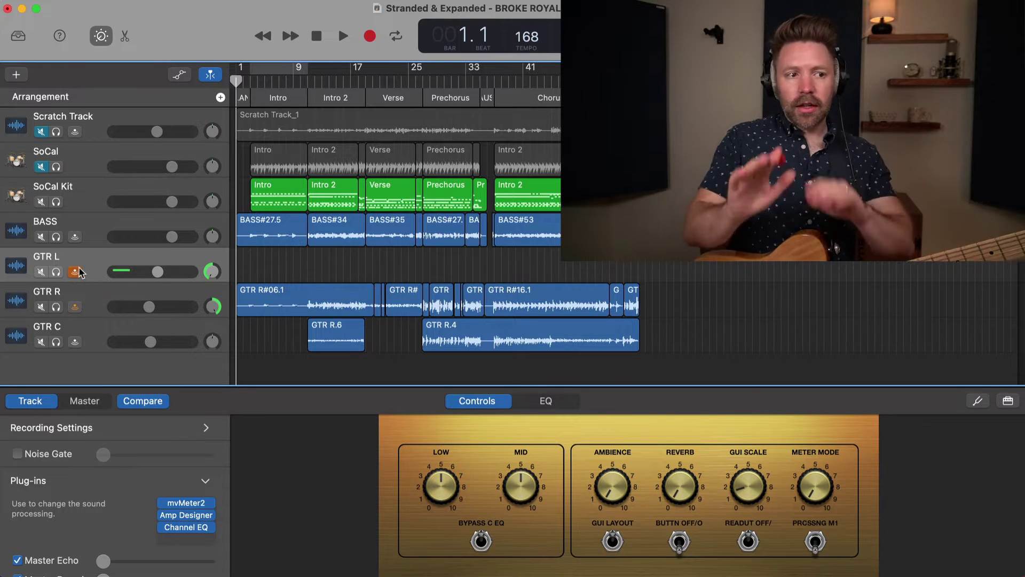
{"action": "left_click", "coordinate": [75, 271]}
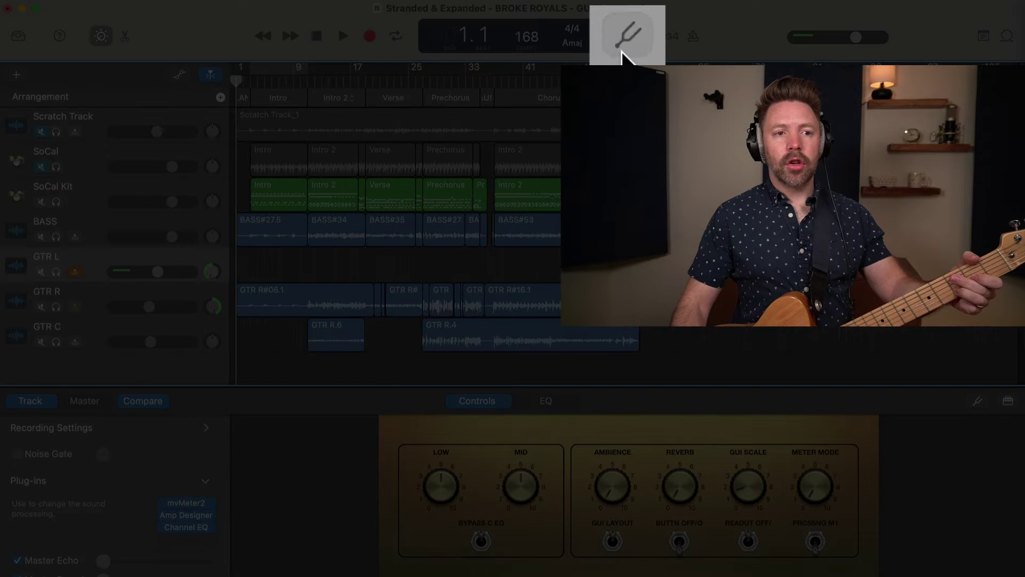
Check the guitar's tuning on Input 1 with the Tuner, then close it.
{"action": "left_click", "coordinate": [625, 36]}
{"action": "left_click_drag", "start_coordinate": [618, 191], "coordinate": [359, 213]}
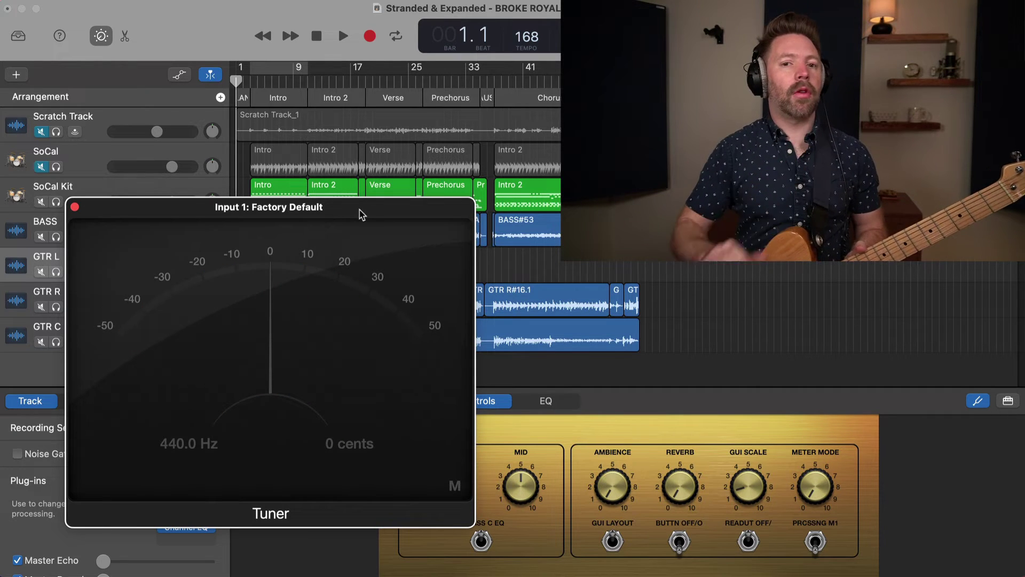
{"action": "left_click", "coordinate": [75, 208]}
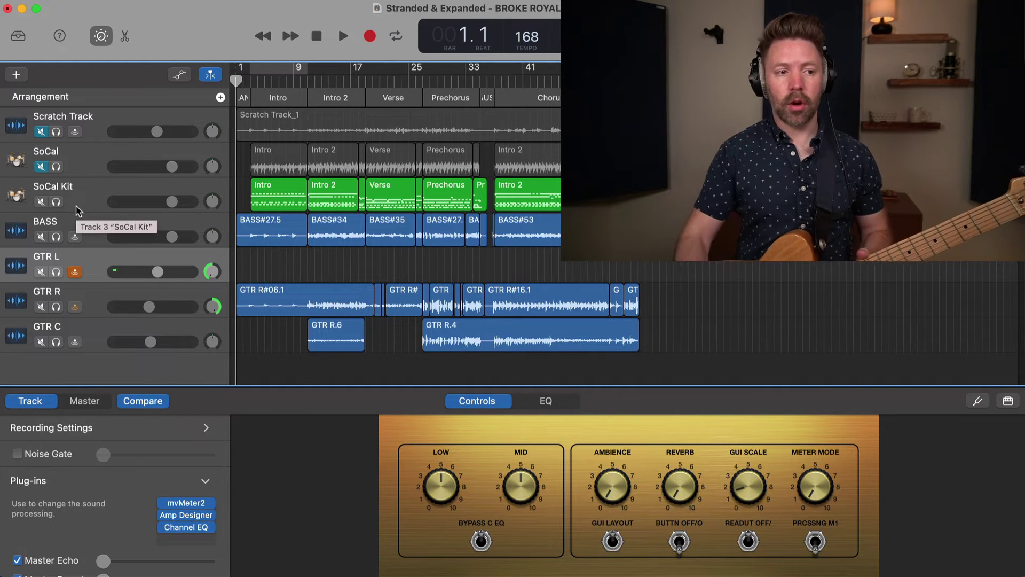
Reselect the GTR L track after viewing GTR C, and toggle the metronome.
{"action": "left_click", "coordinate": [99, 322]}
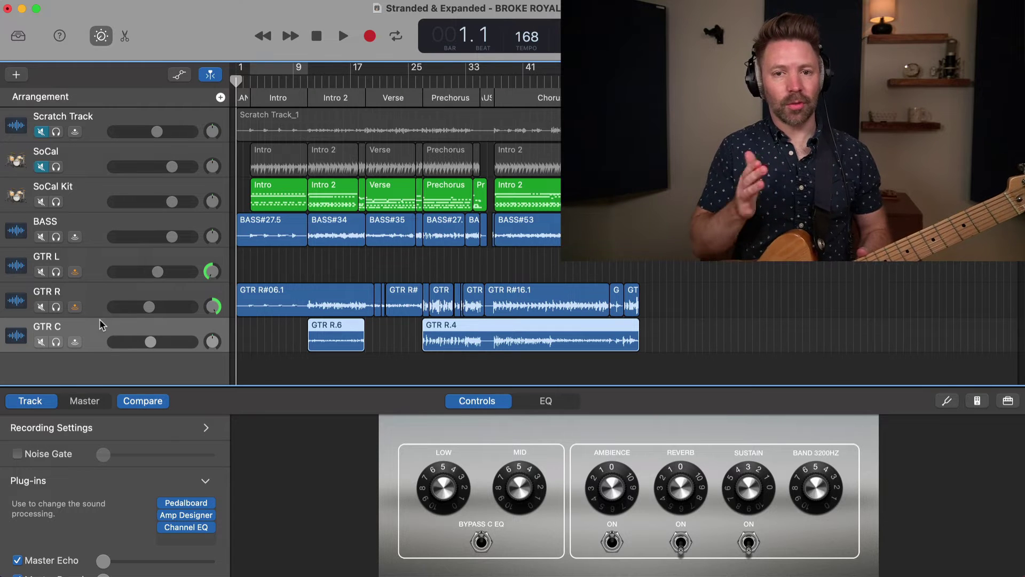
{"action": "left_click", "coordinate": [100, 277]}
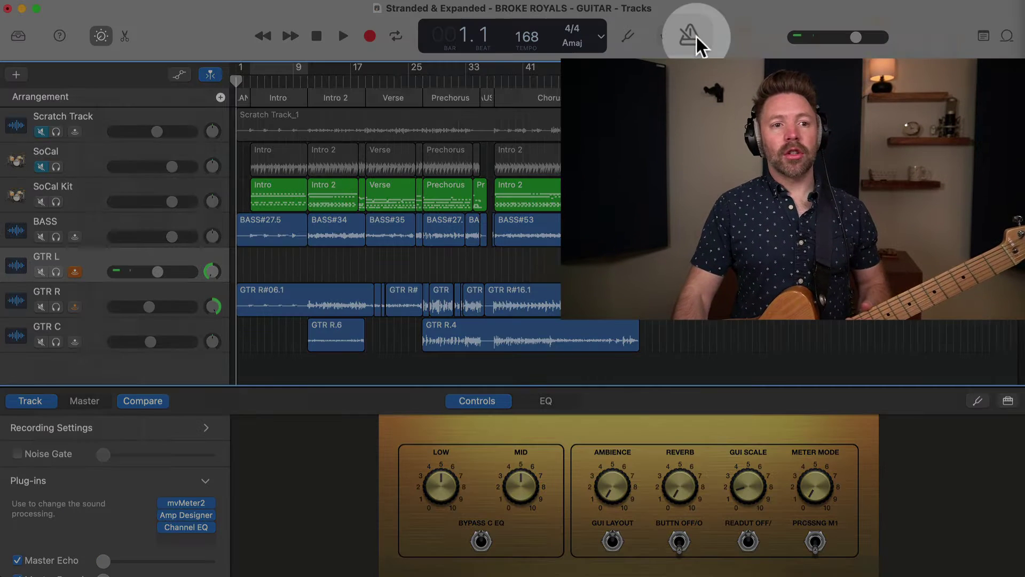
{"action": "left_click", "coordinate": [697, 36]}
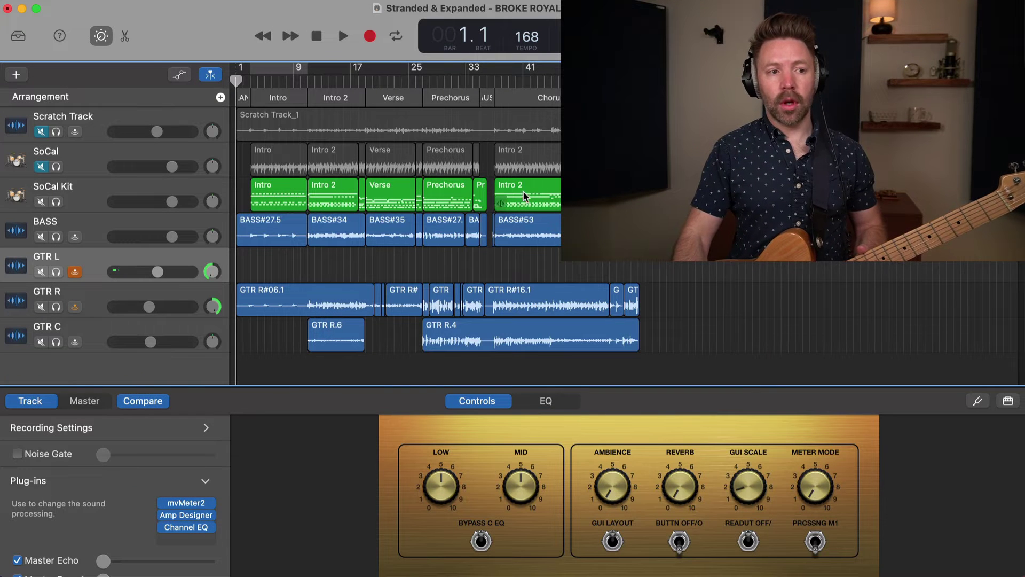
Record a guitar take on the GTR L track from bar 1 through the outro, stopping in bar 57.
{"action": "left_click", "coordinate": [163, 273]}
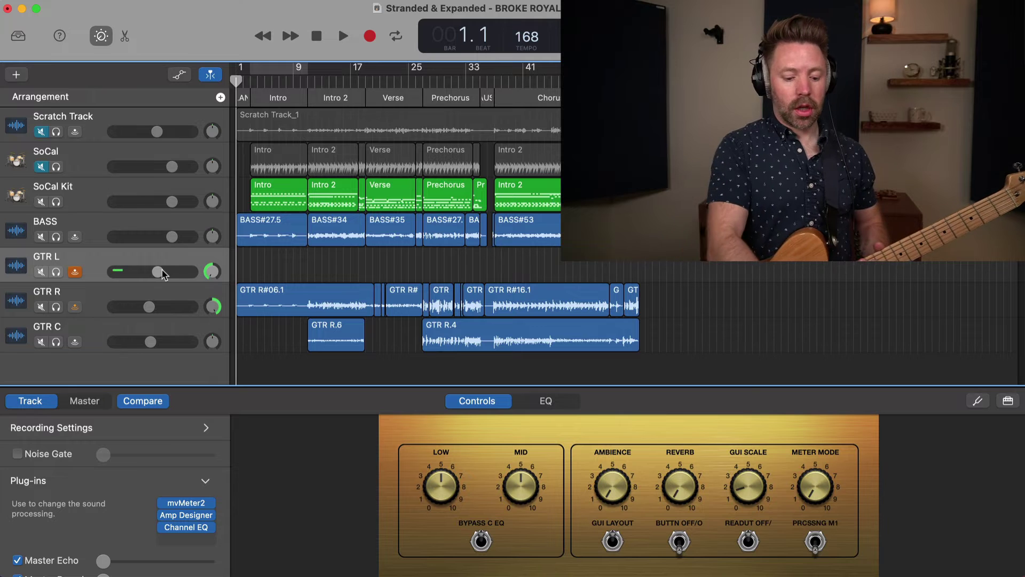
{"action": "key", "text": "r"}
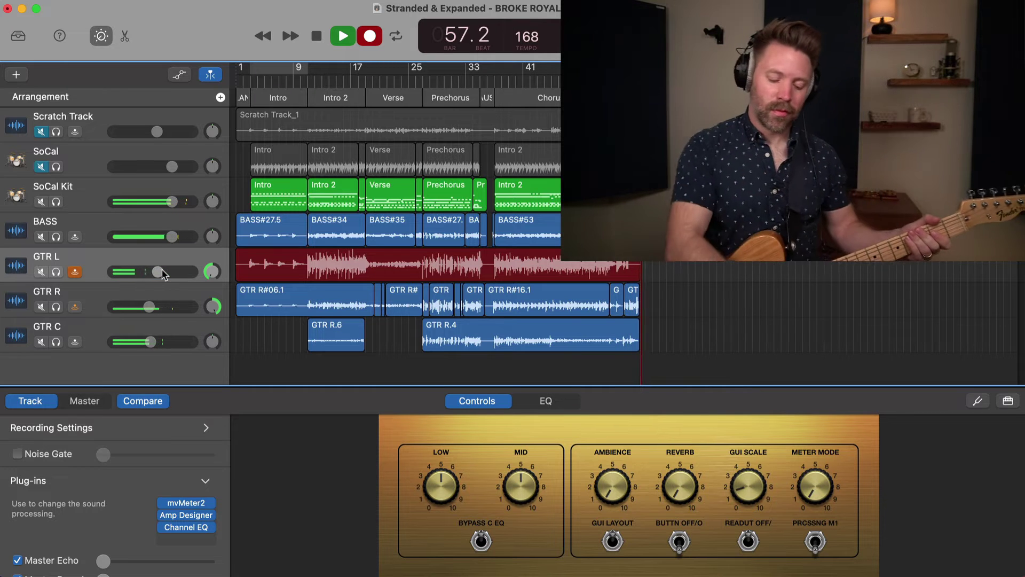
{"action": "key", "text": "space"}
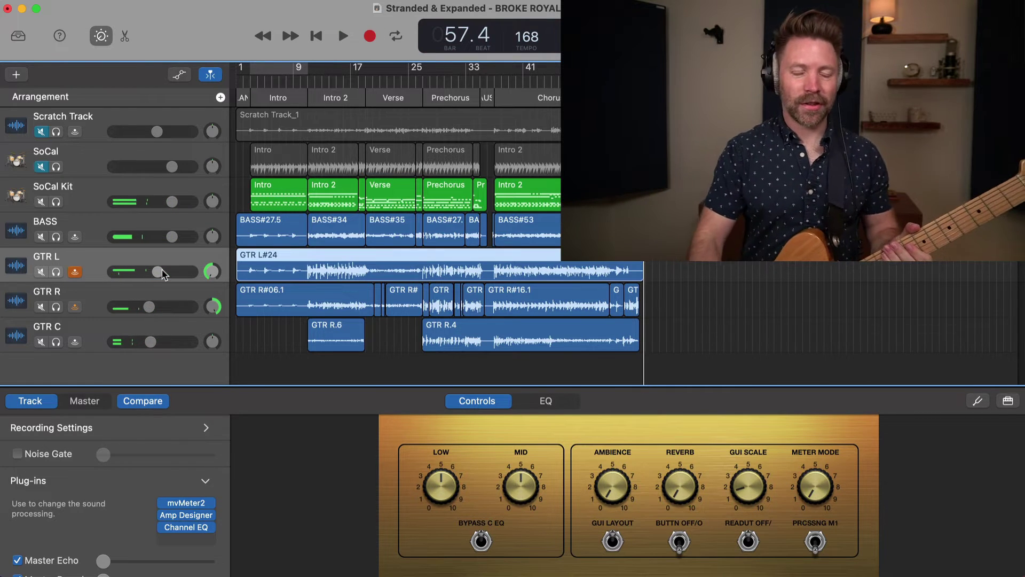
Re-record the song's ending on the GTR L track from bar 47, stopping at bar 58.
{"action": "key", "text": "super+Right"}
{"action": "key", "text": "super+Right"}
{"action": "key", "text": "super+Right"}
{"action": "key", "text": "super+Right"}
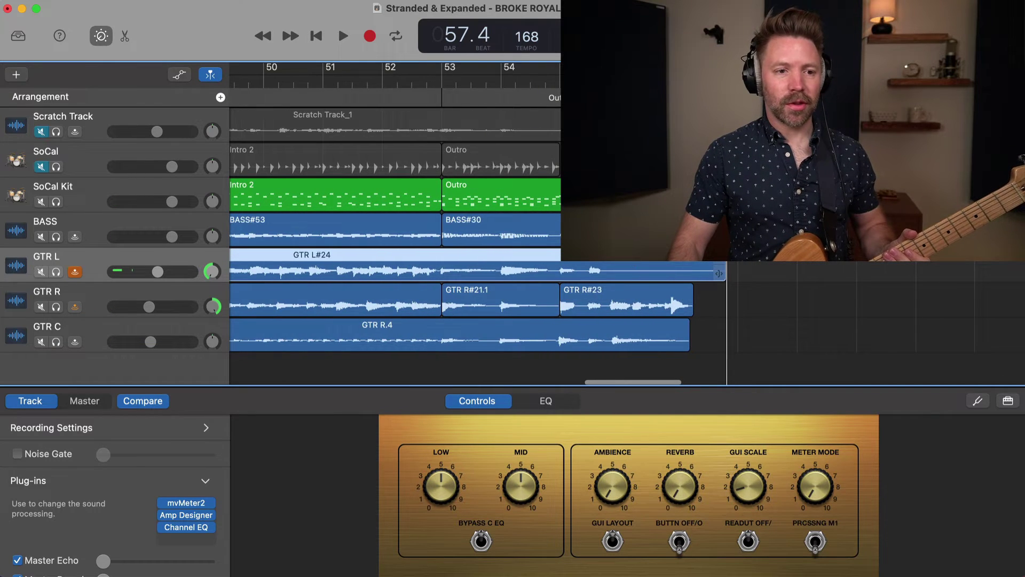
{"action": "scroll", "coordinate": [555, 176], "scroll_direction": "up", "scroll_amount": 5}
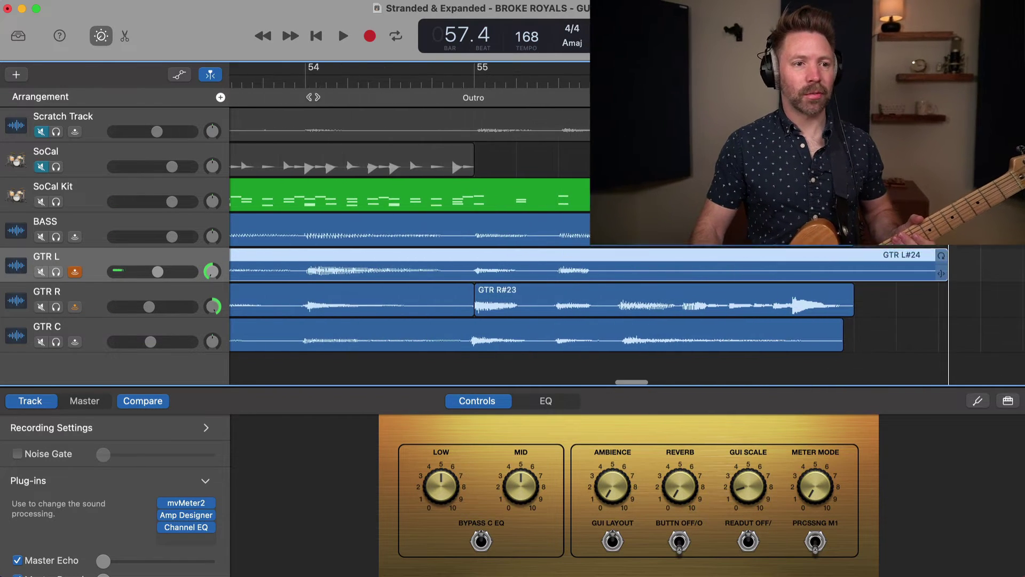
{"action": "scroll", "coordinate": [555, 176], "scroll_direction": "down", "scroll_amount": 5}
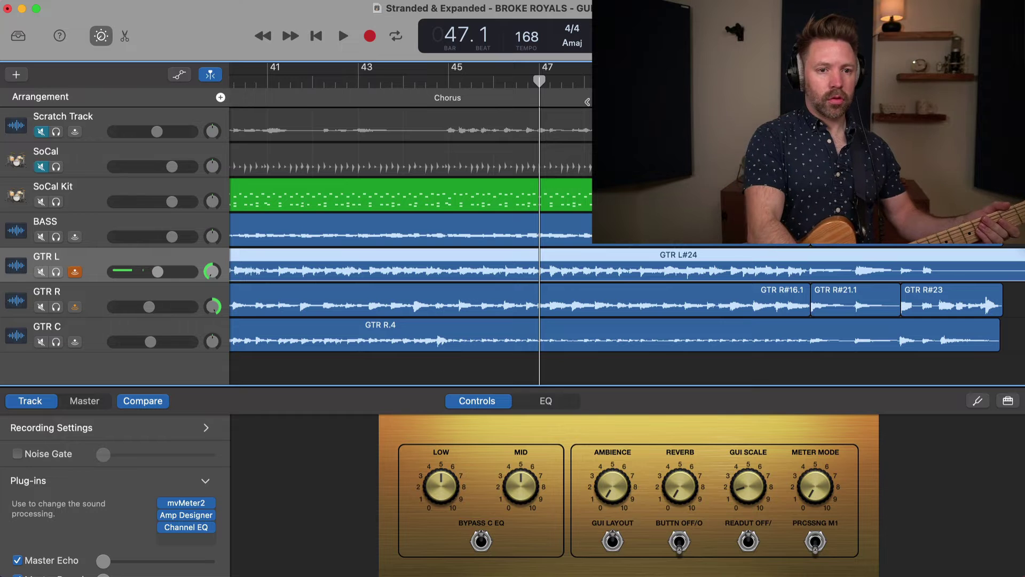
{"action": "key", "text": "r"}
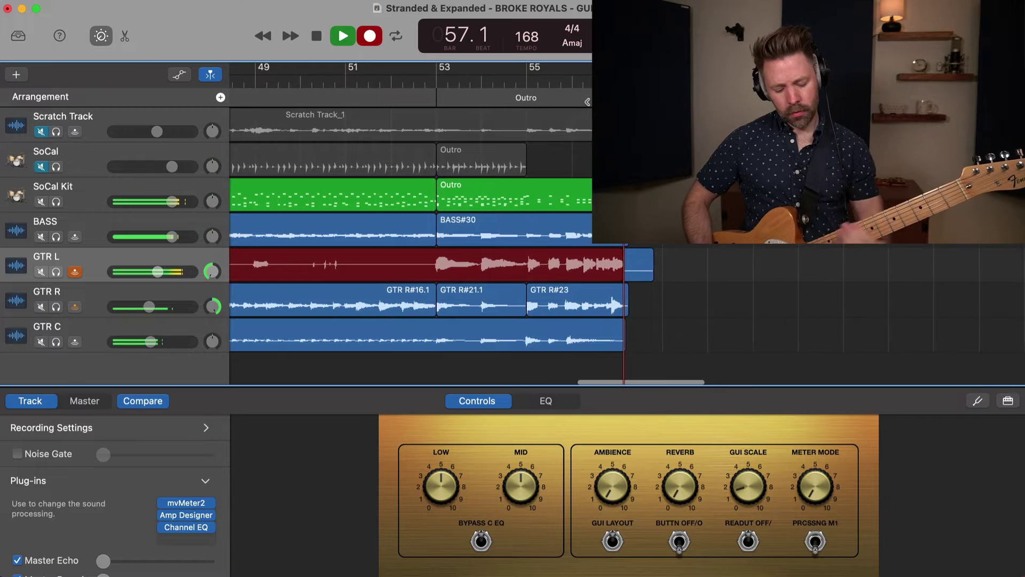
{"action": "key", "text": "space"}
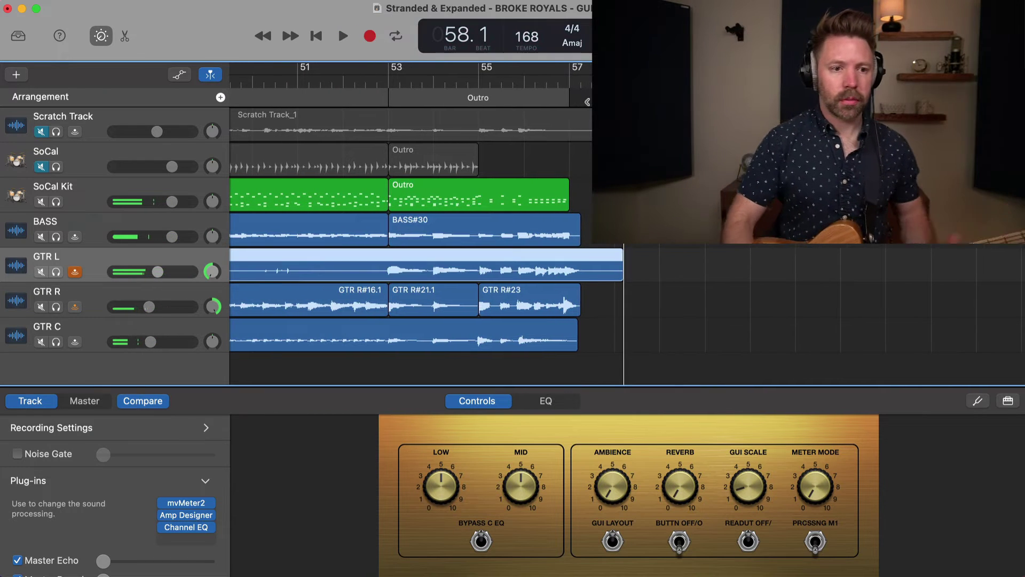
Play back the new GTR L take from just before the outro through the song's ending.
{"action": "scroll", "coordinate": [421, 172], "scroll_direction": "left", "scroll_amount": 3}
{"action": "left_click", "coordinate": [420, 92]}
{"action": "key", "text": "space"}
{"action": "key", "text": "super+Right"}
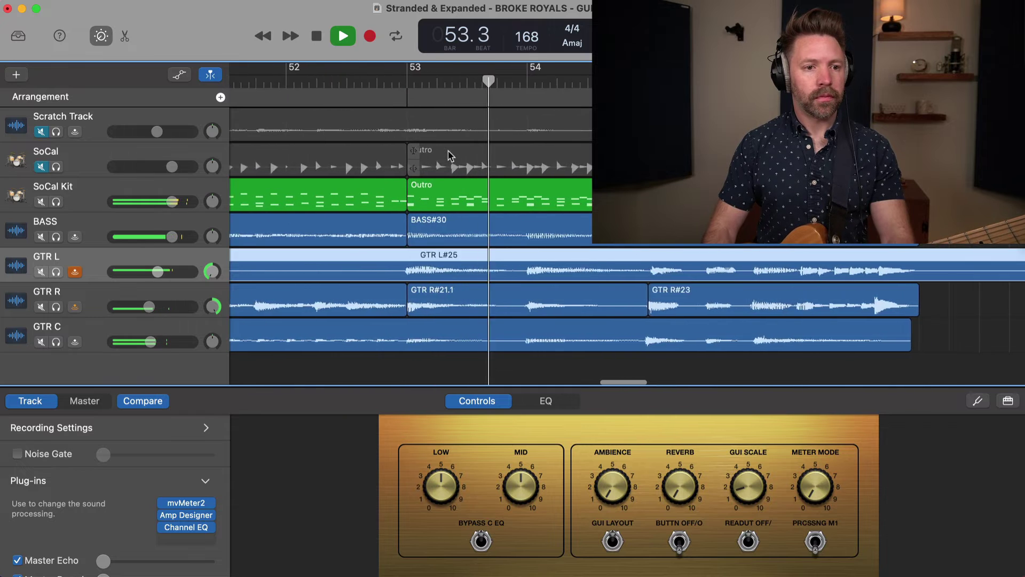
{"action": "key", "text": "super+Right"}
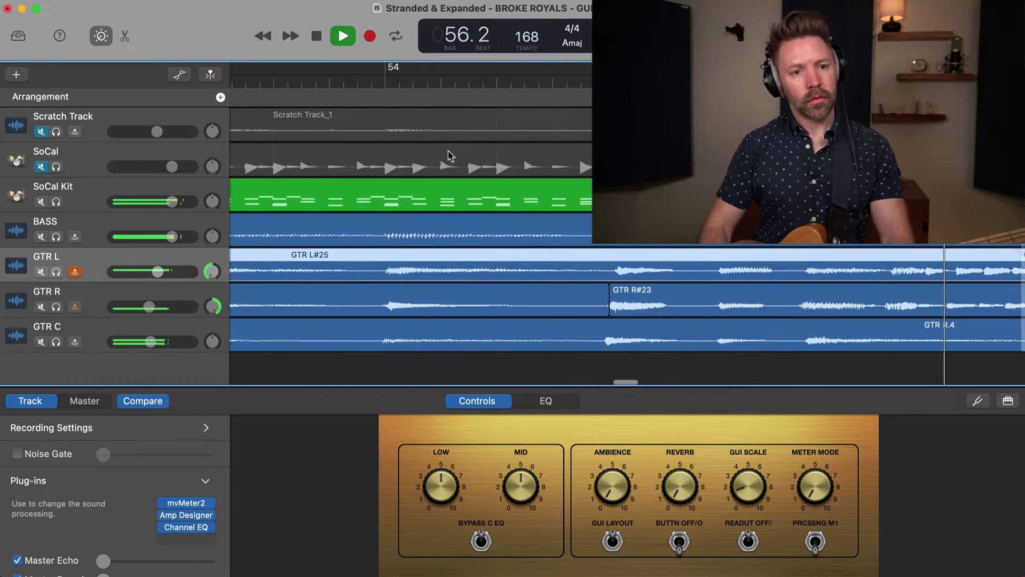
{"action": "key", "text": "space"}
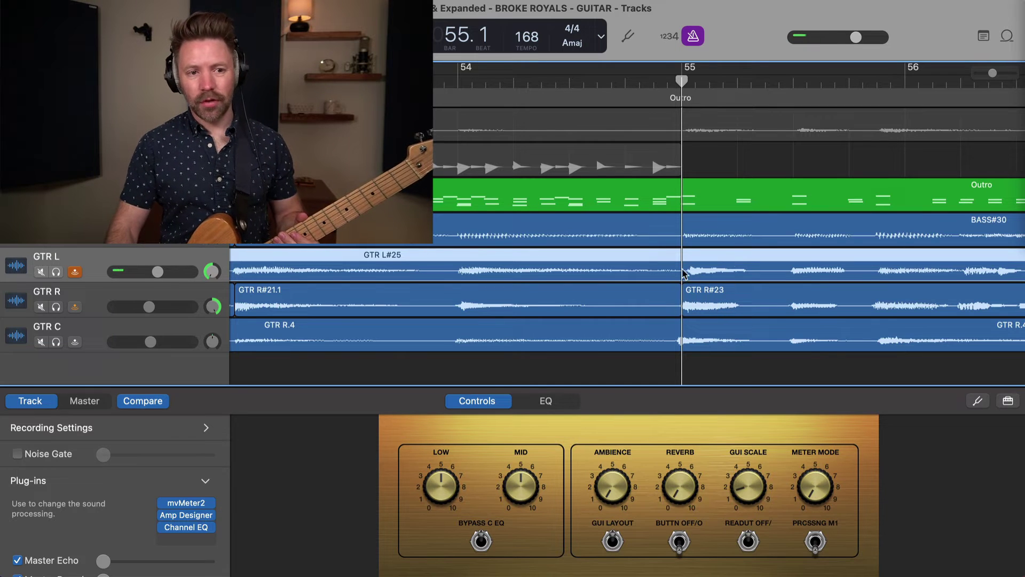
Compare the timing of the GTR L notes with the GTR R and bass waveforms across bars 55 and 56.
{"action": "scroll", "coordinate": [692, 273], "scroll_direction": "right", "scroll_amount": 2}
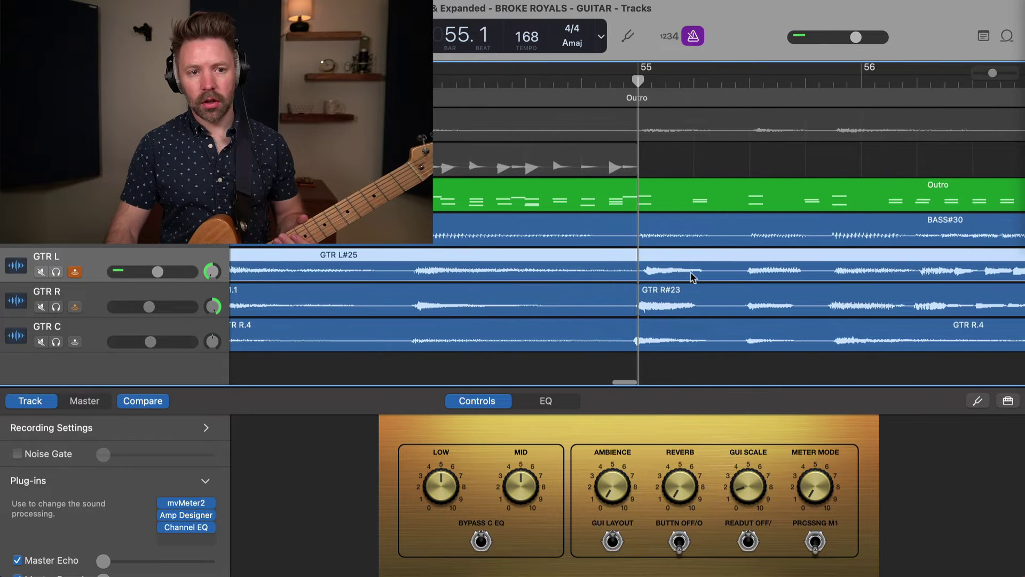
{"action": "left_click", "coordinate": [749, 80]}
{"action": "scroll", "coordinate": [748, 80], "scroll_direction": "right", "scroll_amount": 4}
{"action": "left_click", "coordinate": [743, 82]}
{"action": "left_click_drag", "start_coordinate": [742, 82], "coordinate": [825, 80]}
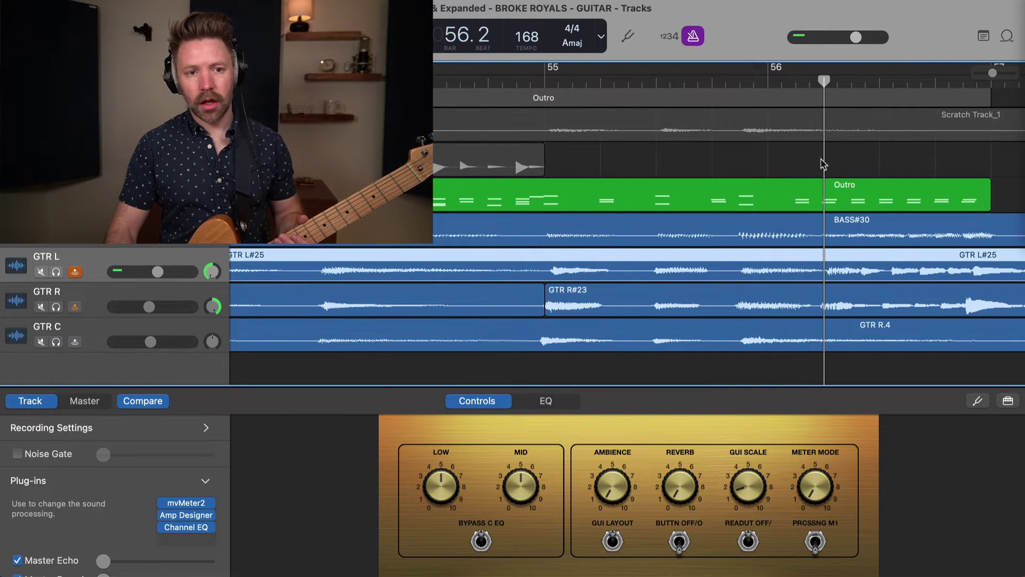
{"action": "scroll", "coordinate": [819, 171], "scroll_direction": "right", "scroll_amount": 2}
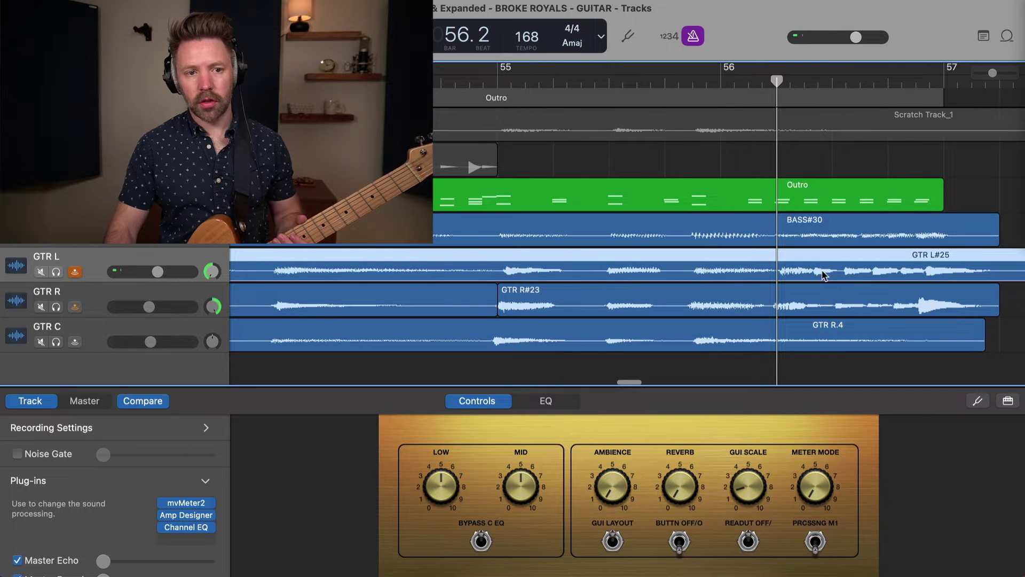
{"action": "scroll", "coordinate": [819, 278], "scroll_direction": "right", "scroll_amount": 1}
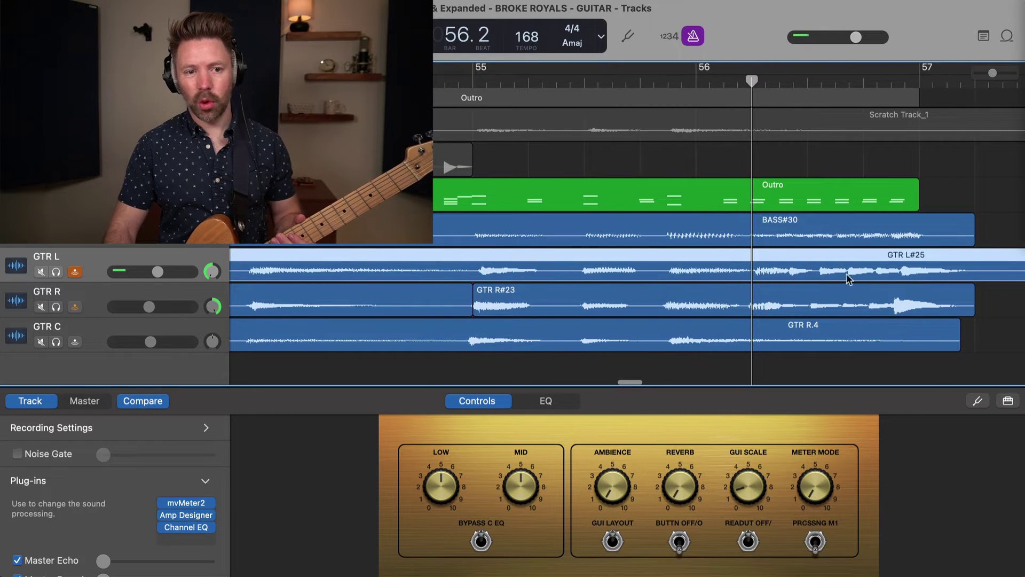
{"action": "scroll", "coordinate": [810, 275], "scroll_direction": "left", "scroll_amount": 2}
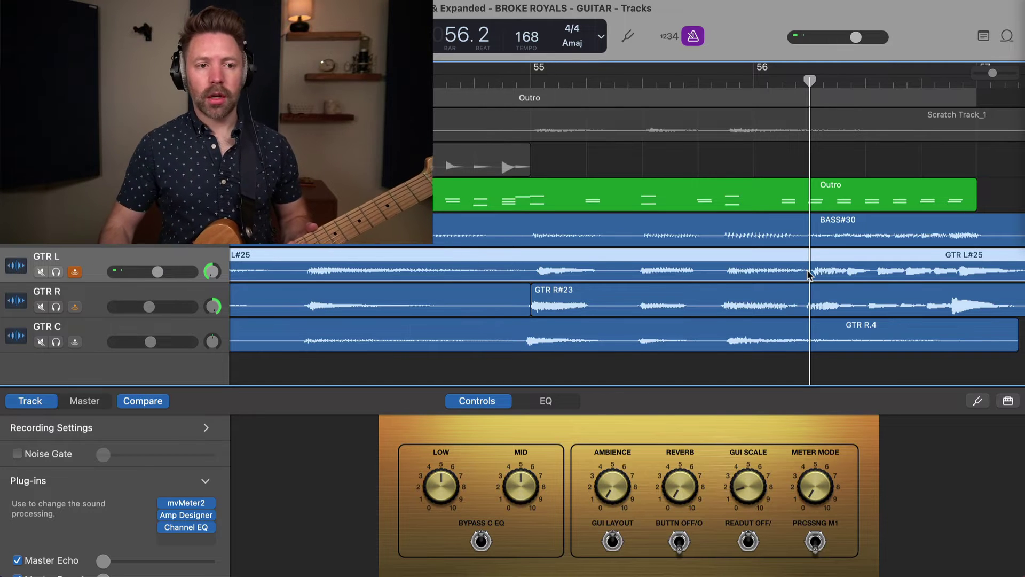
{"action": "scroll", "coordinate": [811, 275], "scroll_direction": "left", "scroll_amount": 1}
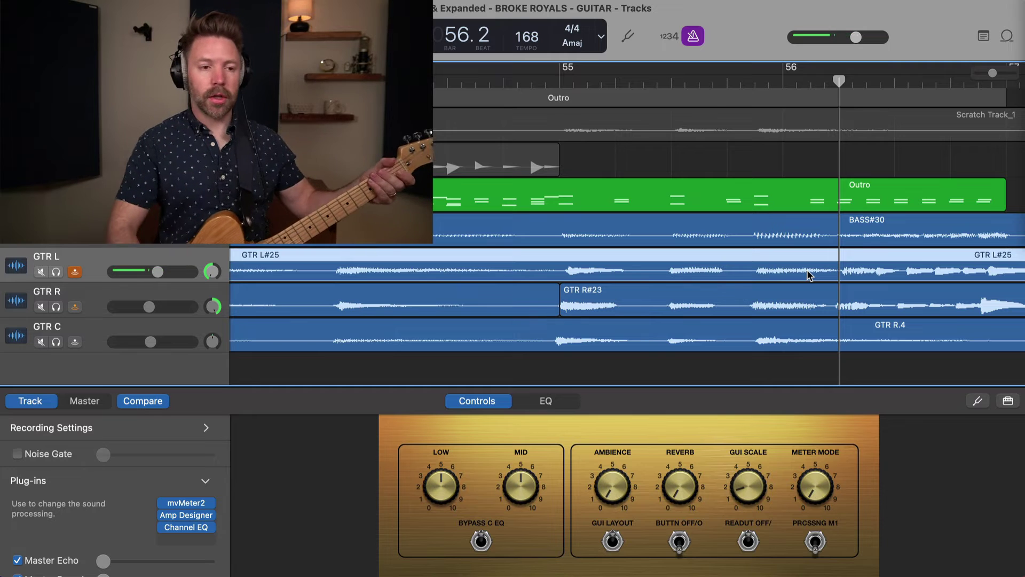
Undo the last GTR L take and re-record the ending from bar 47 beat 4, stopping at bar 58.
{"action": "key", "text": "super+Left"}
{"action": "key", "text": "super+Left"}
{"action": "key", "text": "super+Left"}
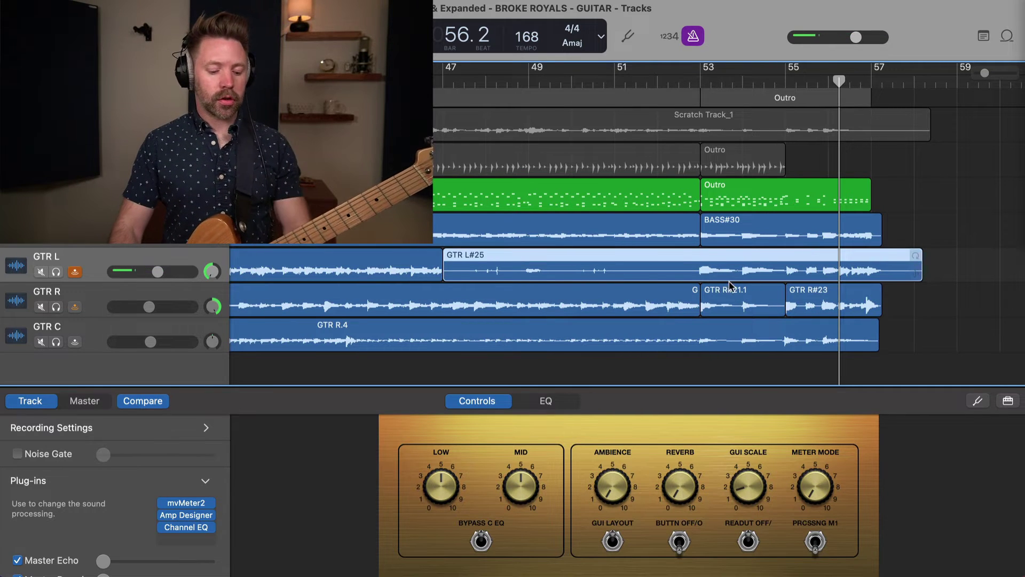
{"action": "left_click", "coordinate": [474, 81]}
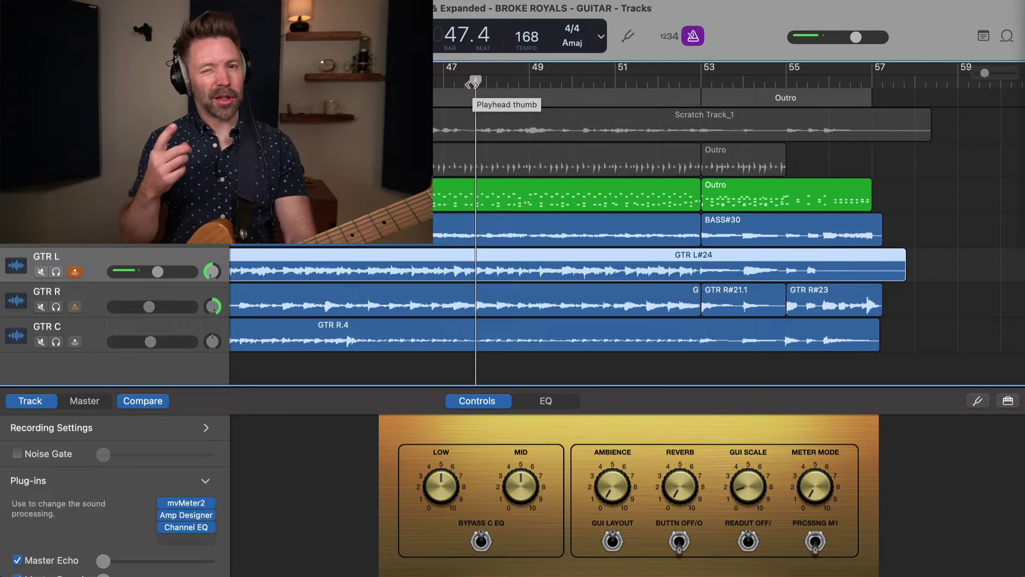
{"action": "key", "text": "r"}
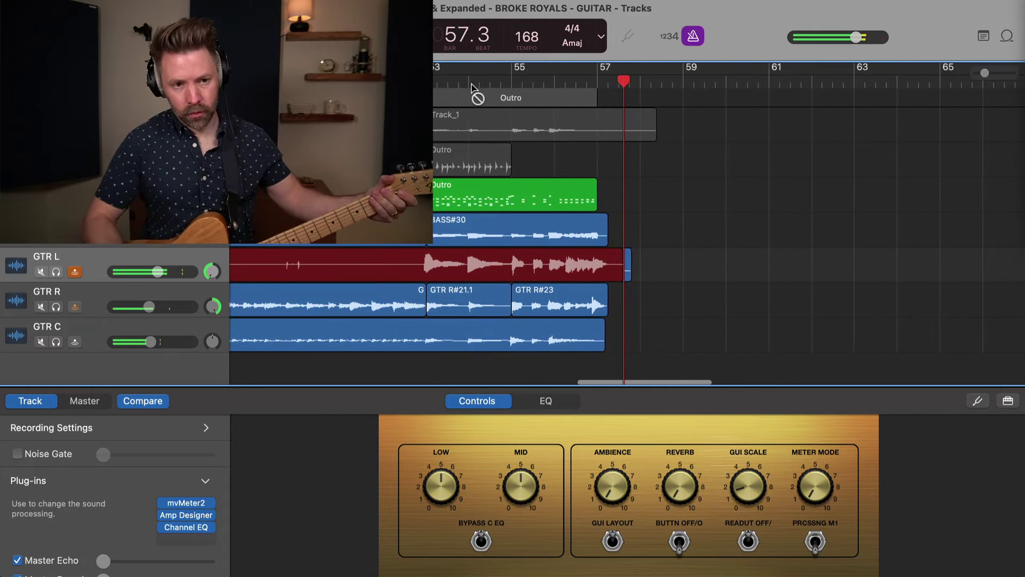
{"action": "key", "text": "space"}
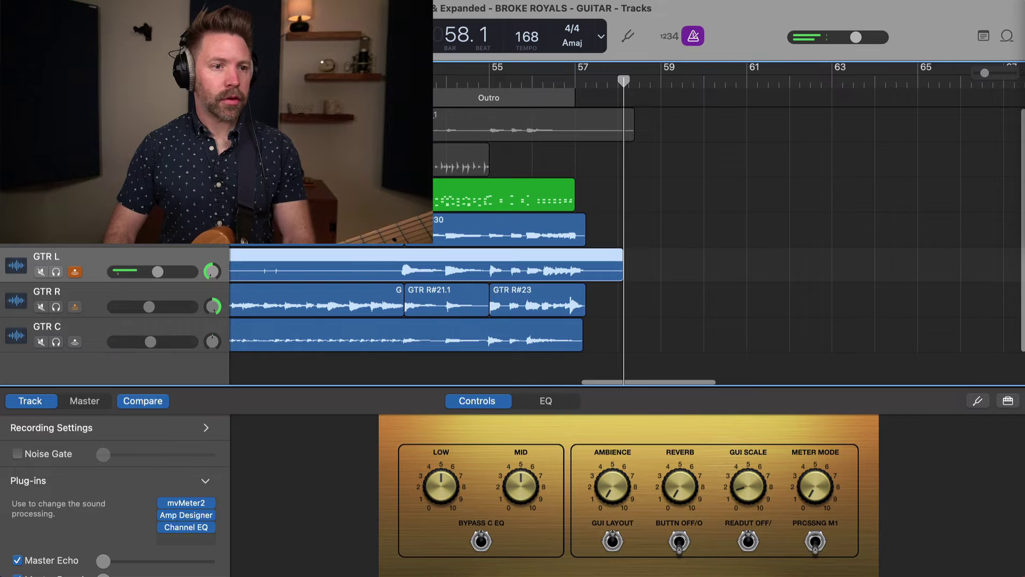
Play back the newly recorded GTR L ending from around bar 53, stopping in bar 57.
{"action": "left_click", "coordinate": [406, 80]}
{"action": "key", "text": "super+Right"}
{"action": "key", "text": "super+Right"}
{"action": "key", "text": "super+Right"}
{"action": "key", "text": "super+Left"}
{"action": "key", "text": "space"}
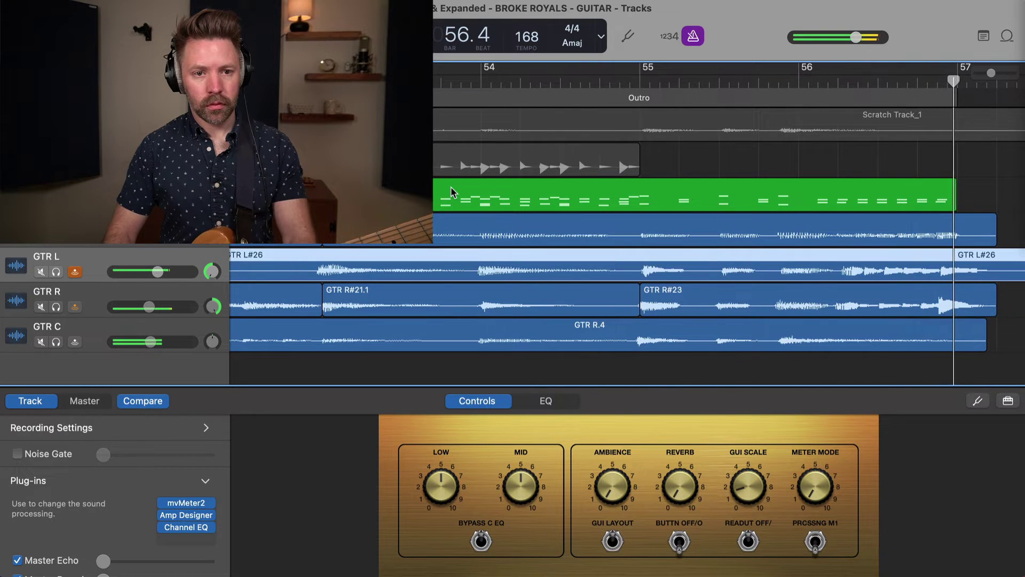
{"action": "key", "text": "space"}
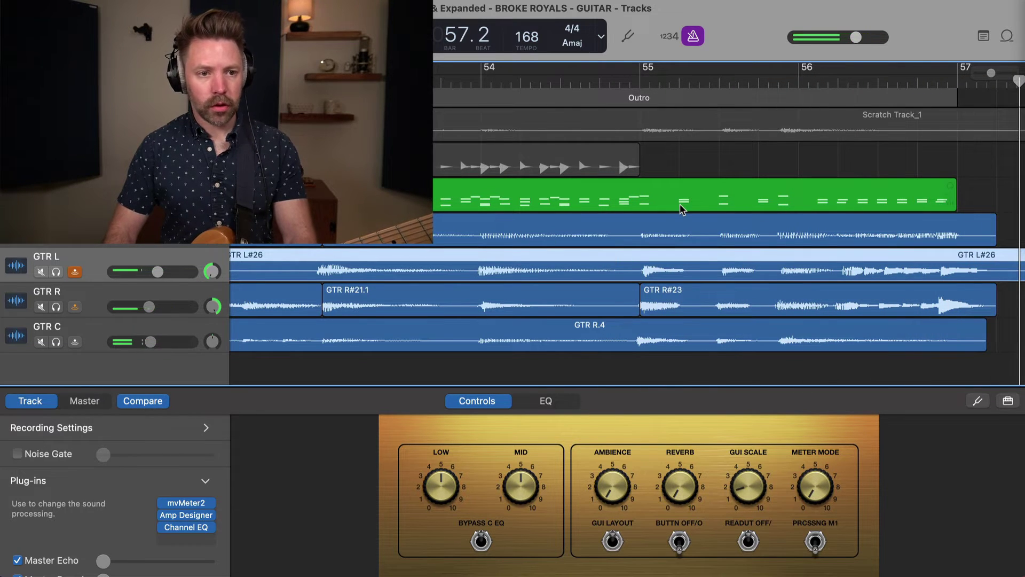
Turn off input monitoring on GTR L and split its newest region just after bar 56 beat 2.
{"action": "key", "text": "super+Right"}
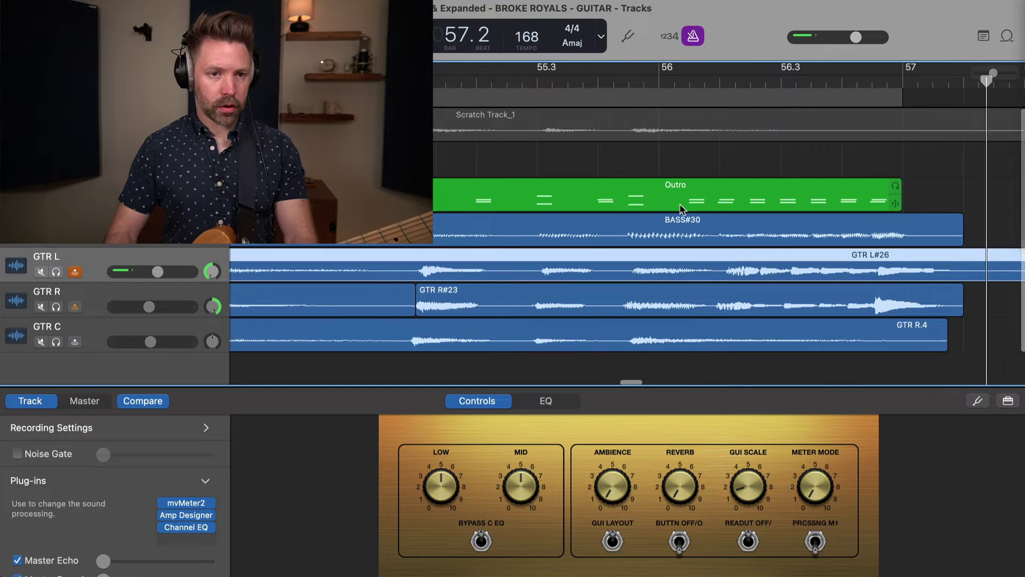
{"action": "scroll", "coordinate": [646, 156], "scroll_direction": "right", "scroll_amount": 5}
{"action": "left_click", "coordinate": [624, 77]}
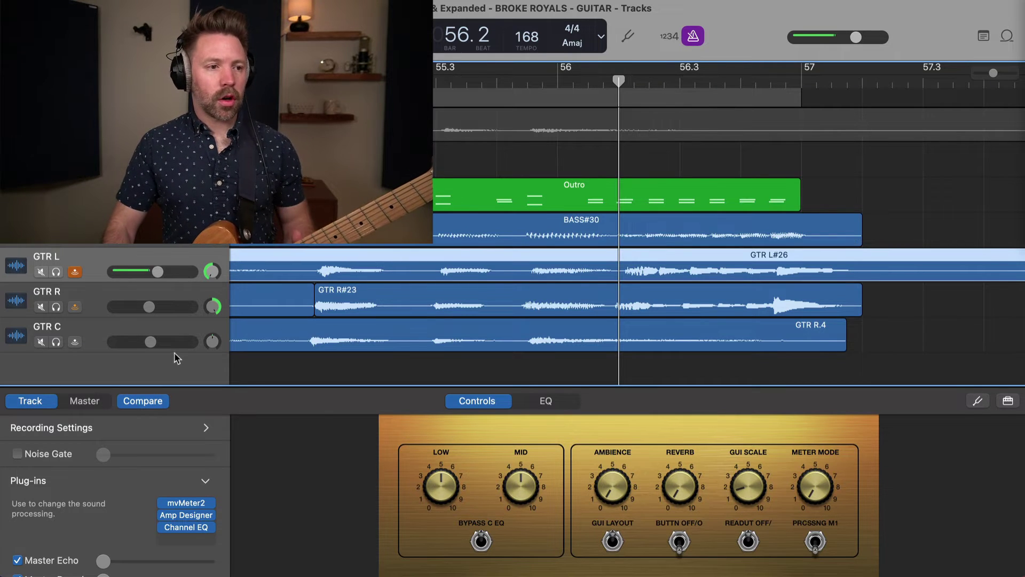
{"action": "scroll", "coordinate": [534, 241], "scroll_direction": "right", "scroll_amount": 2}
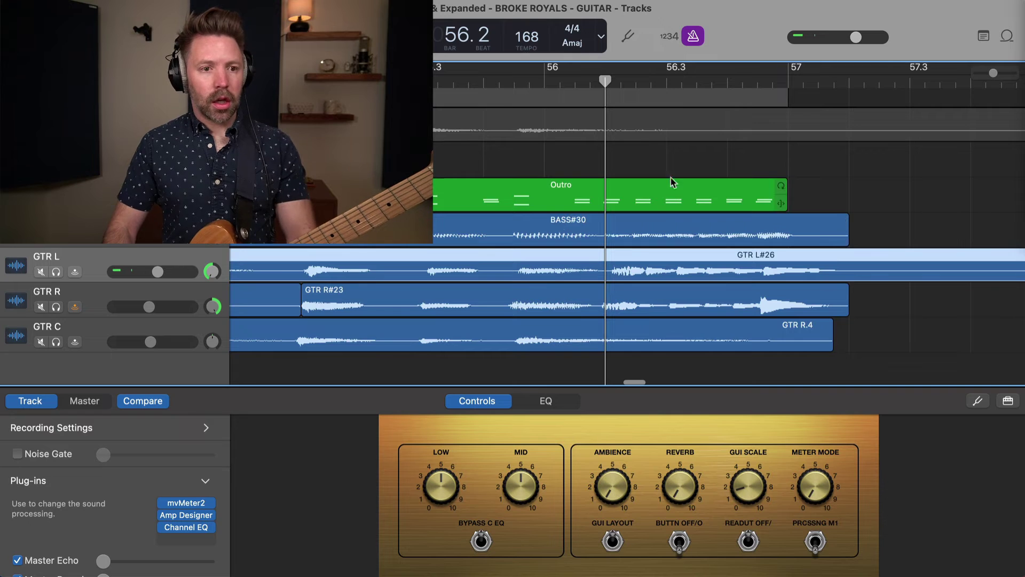
{"action": "left_click_drag", "start_coordinate": [605, 82], "coordinate": [612, 82]}
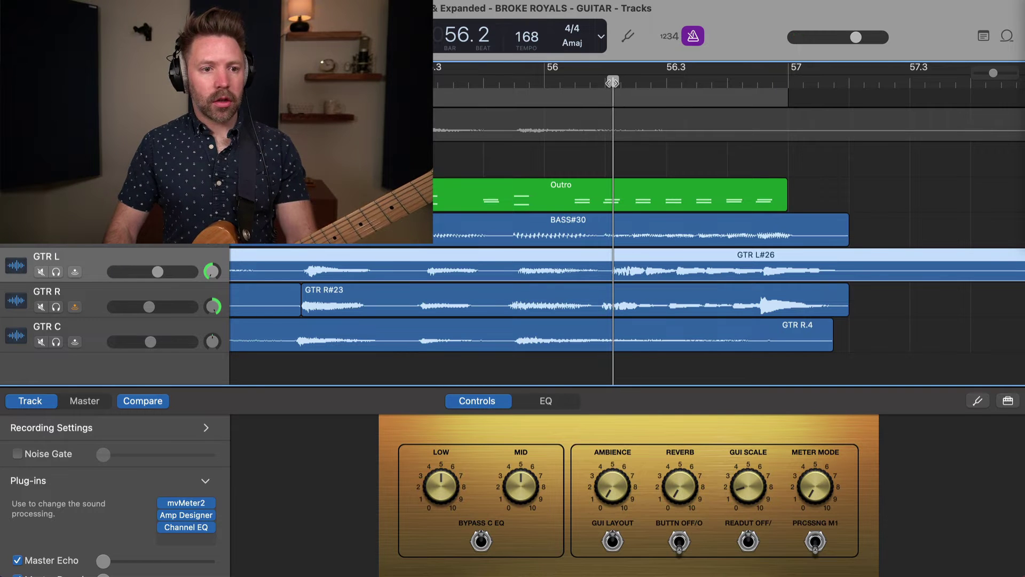
{"action": "key", "text": "super+t"}
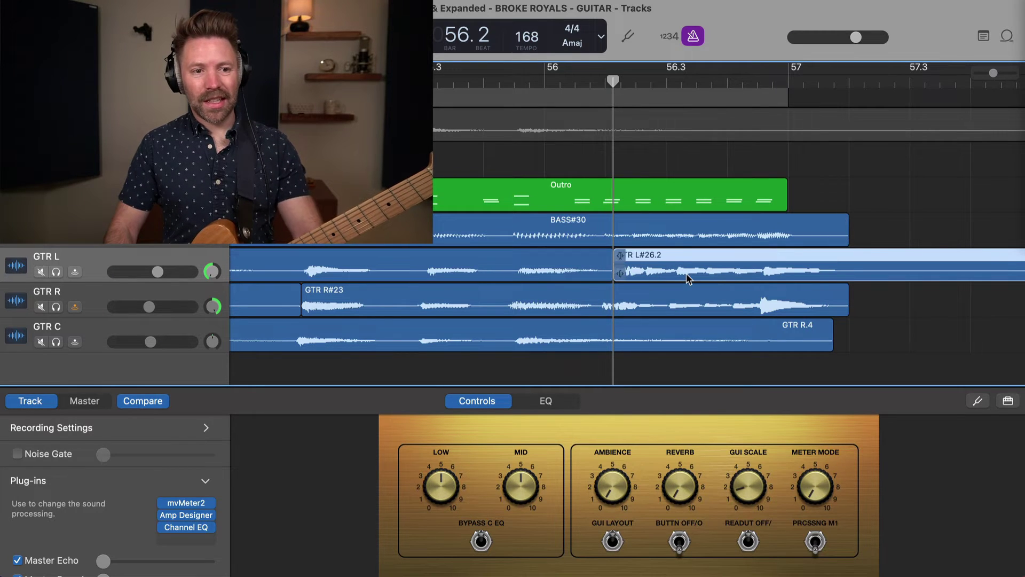
Move the split-off GTR L region slightly earlier to bar 56 beat 2, and place the playhead at its final chord in beat 4.
{"action": "left_click_drag", "start_coordinate": [687, 276], "coordinate": [683, 275]}
{"action": "left_click", "coordinate": [635, 83]}
{"action": "left_click_drag", "start_coordinate": [635, 82], "coordinate": [758, 81]}
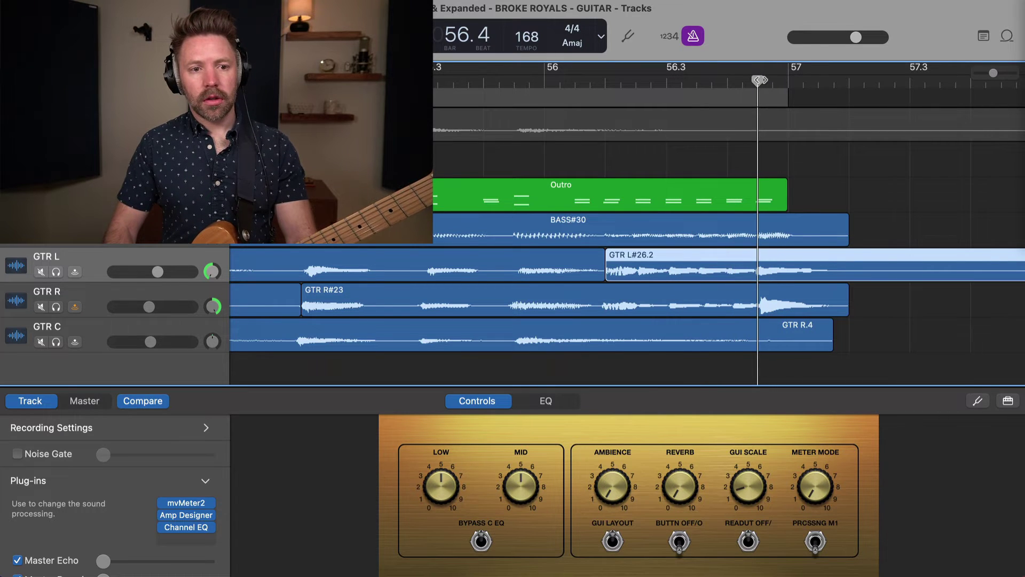
Fine-tune the split-off GTR L region's position near bar 56 beat 2 so its notes line up with GTR R.
{"action": "left_click_drag", "start_coordinate": [746, 274], "coordinate": [749, 275]}
{"action": "key", "text": "super+Right"}
{"action": "key", "text": "super+Right"}
{"action": "key", "text": "super+Right"}
{"action": "key", "text": "super+Right"}
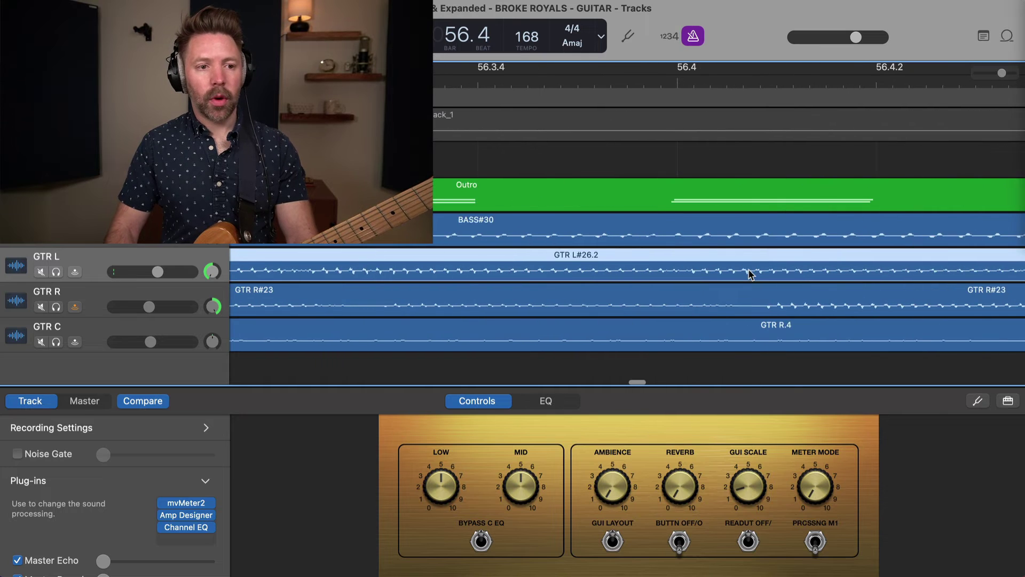
{"action": "key", "text": "super+Left"}
{"action": "key", "text": "super+Left"}
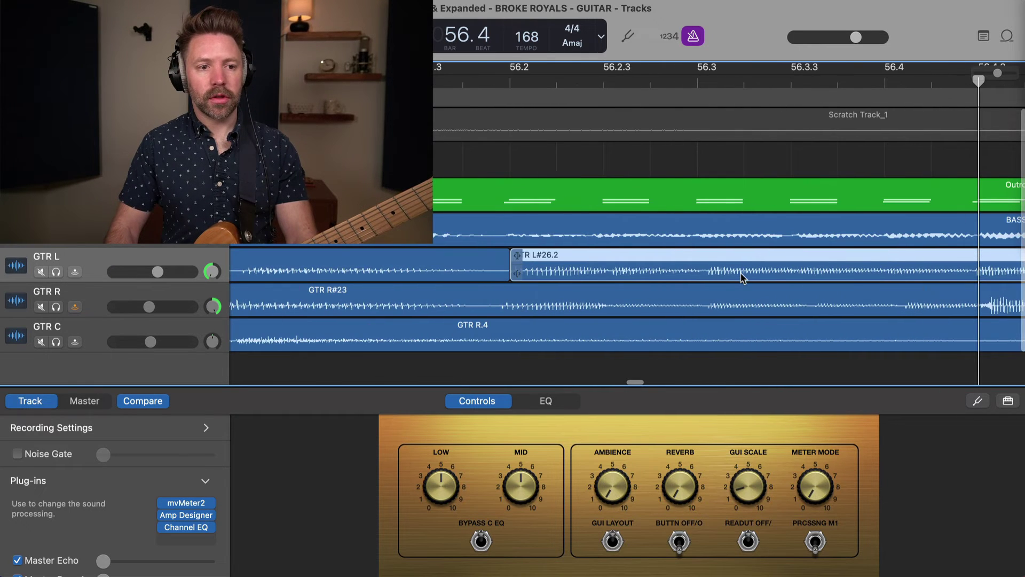
{"action": "left_click_drag", "start_coordinate": [570, 279], "coordinate": [503, 273]}
Play back the edited outro from bar 52 beat 4 through to bar 58.
{"action": "key", "text": "super+Left"}
{"action": "key", "text": "super+Left"}
{"action": "scroll", "coordinate": [772, 170], "scroll_direction": "left", "scroll_amount": 5}
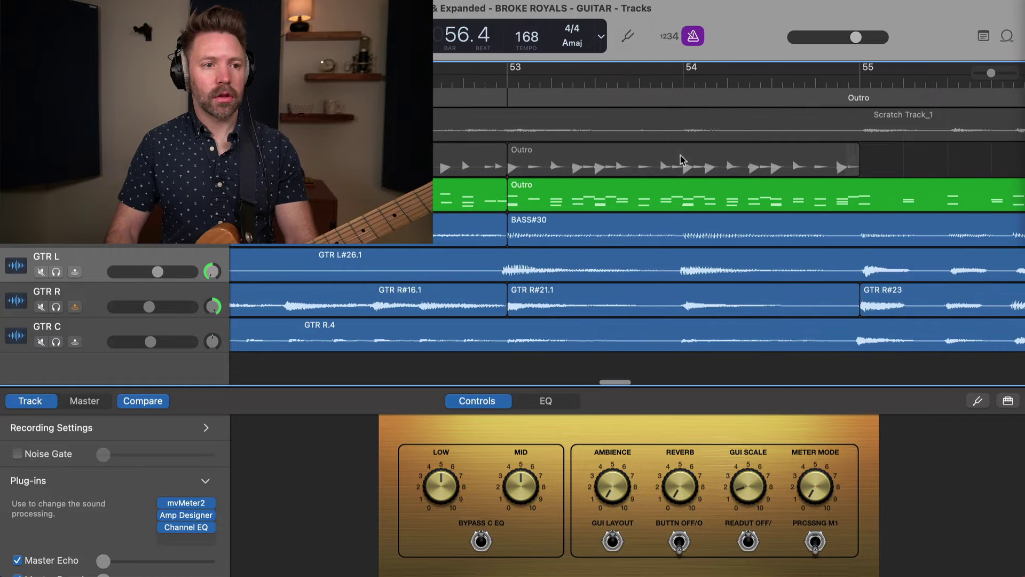
{"action": "left_click", "coordinate": [484, 86]}
{"action": "key", "text": "space"}
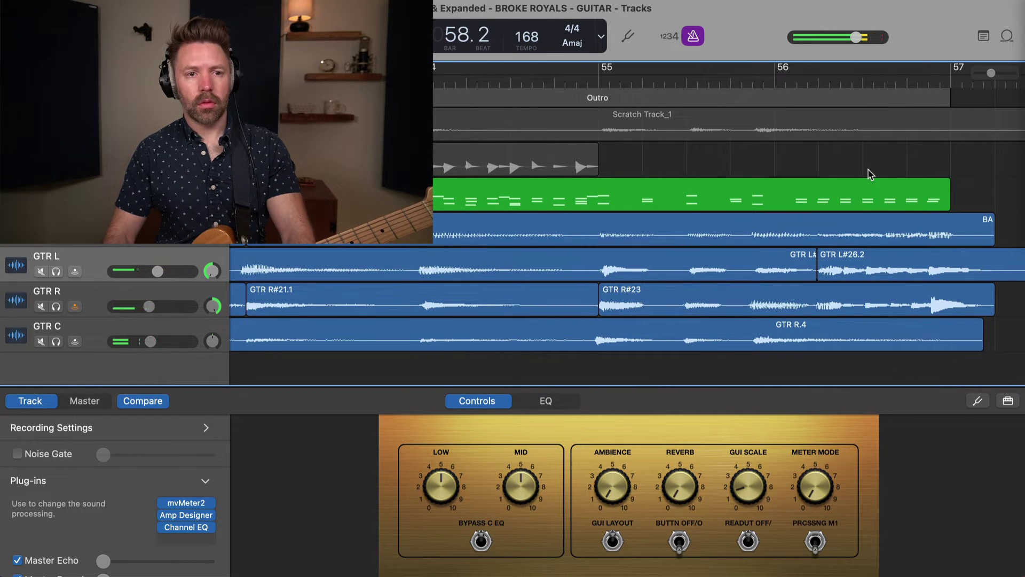
{"action": "left_click", "coordinate": [750, 80]}
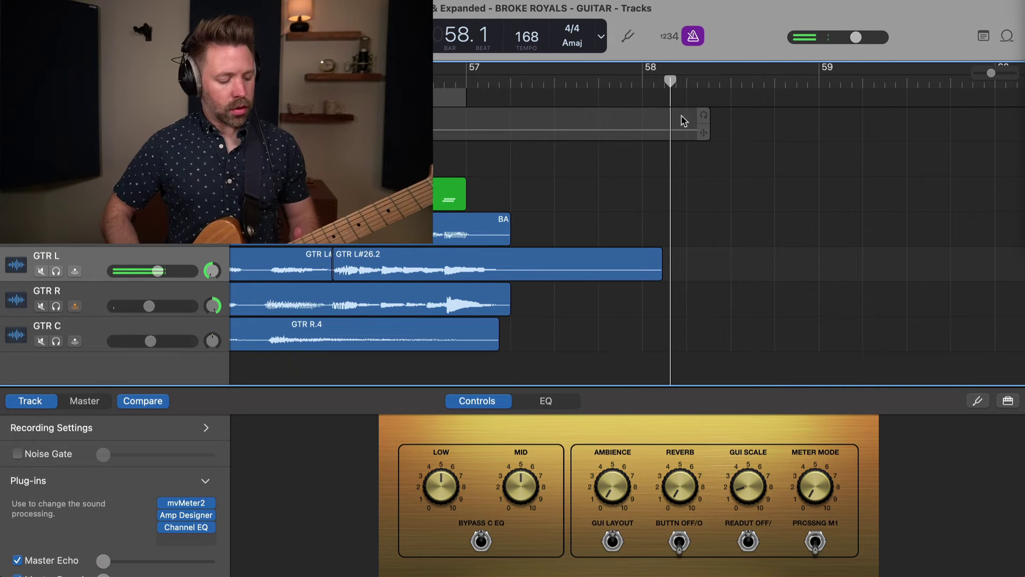
Extend the start of the final GTR L region back to about bar 55 beat 2.
{"action": "scroll", "coordinate": [511, 184], "scroll_direction": "left", "scroll_amount": 5}
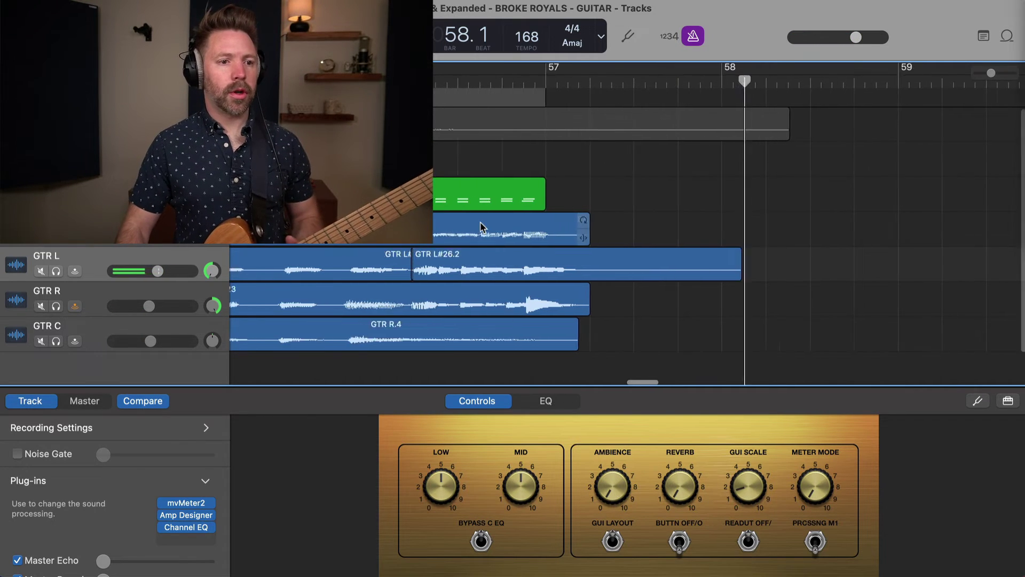
{"action": "left_click_drag", "start_coordinate": [501, 276], "coordinate": [360, 276]}
Try re-recording the GTR L ending twice from around bar 55 beat 3 without a count-in, and undo the takes.
{"action": "left_click", "coordinate": [393, 80]}
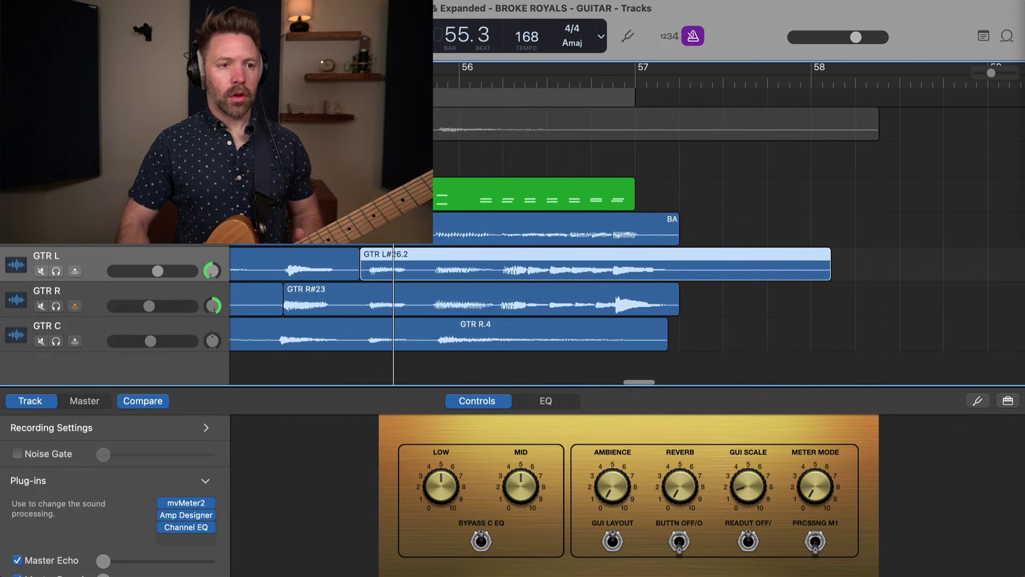
{"action": "key", "text": "r"}
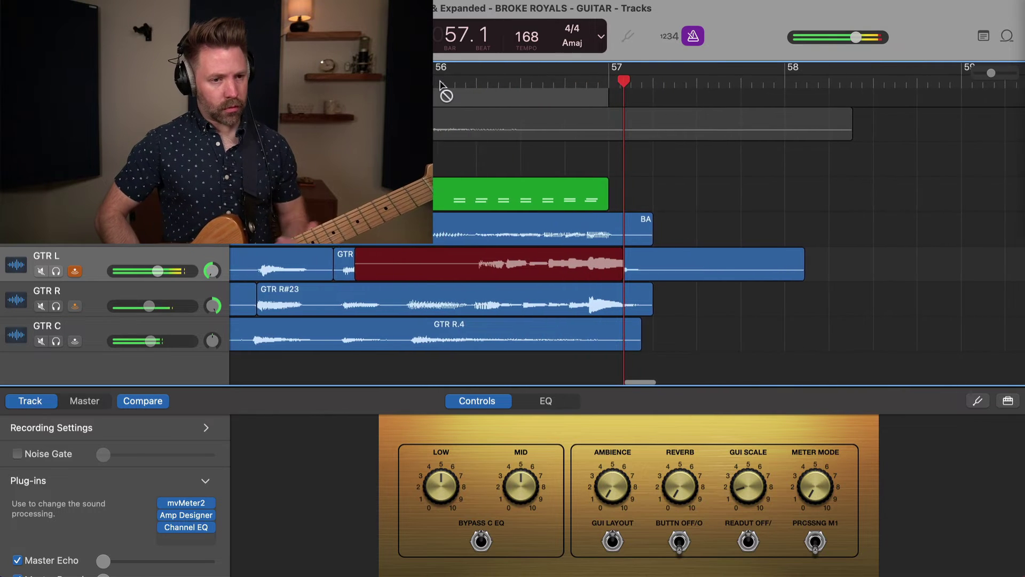
{"action": "key", "text": "space"}
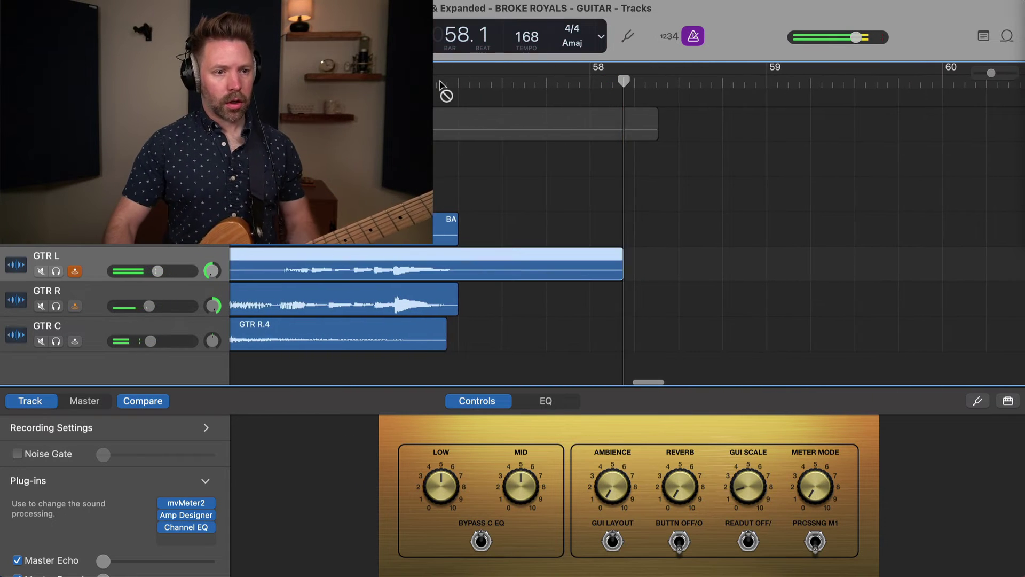
{"action": "scroll", "coordinate": [445, 94], "scroll_direction": "left", "scroll_amount": 3}
{"action": "key", "text": "r"}
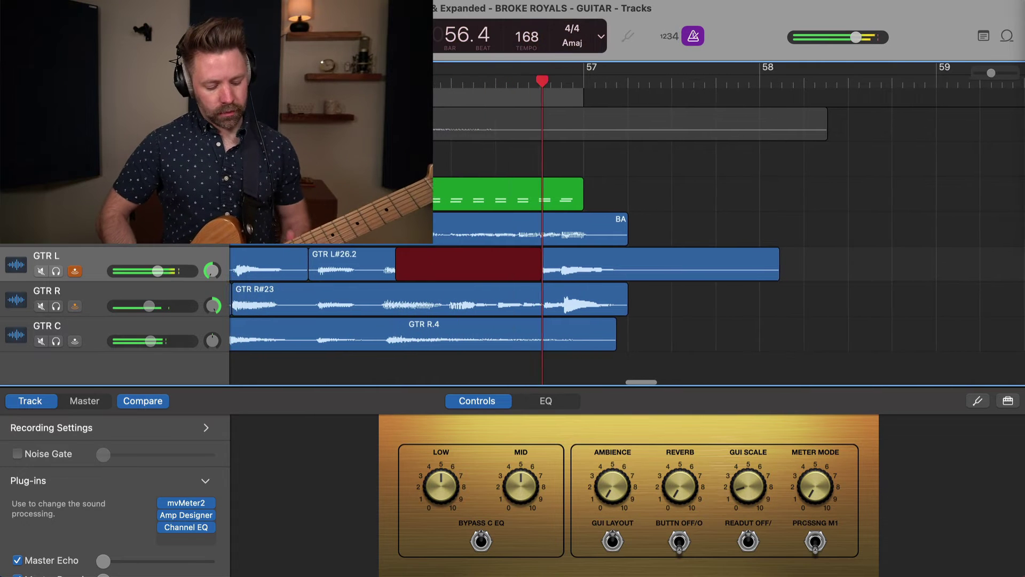
{"action": "key", "text": "space"}
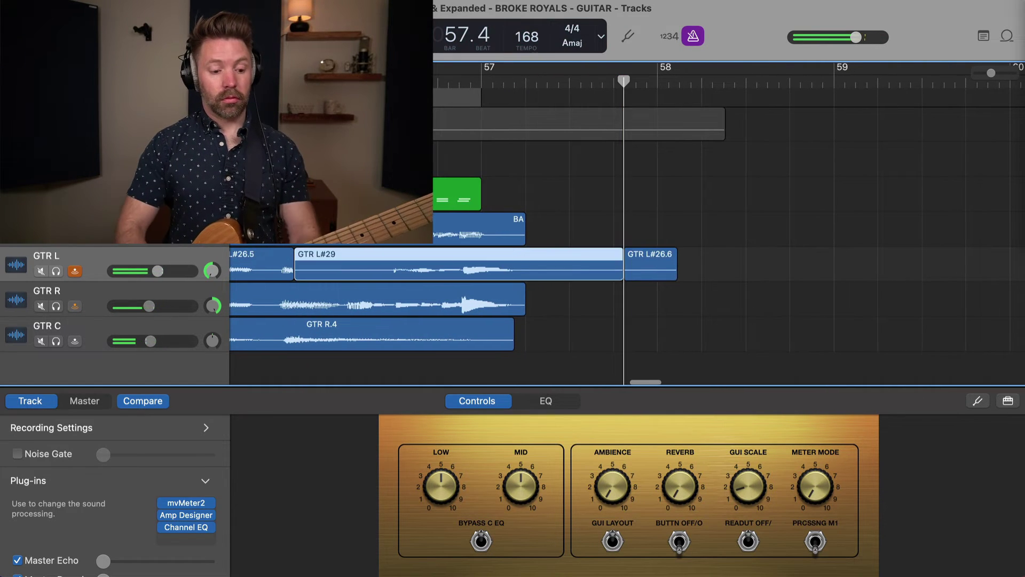
{"action": "key", "text": "super+z"}
{"action": "scroll", "coordinate": [461, 84], "scroll_direction": "left", "scroll_amount": 3}
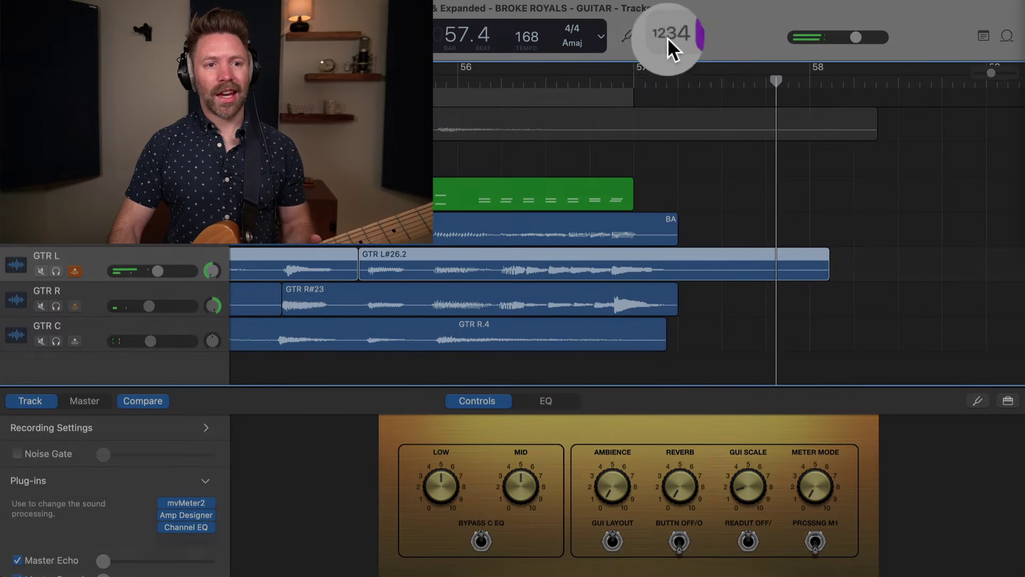
Turn on the count-in and set the playhead at bar 55 beat 3.
{"action": "left_click", "coordinate": [670, 36]}
{"action": "scroll", "coordinate": [463, 81], "scroll_direction": "left", "scroll_amount": 2}
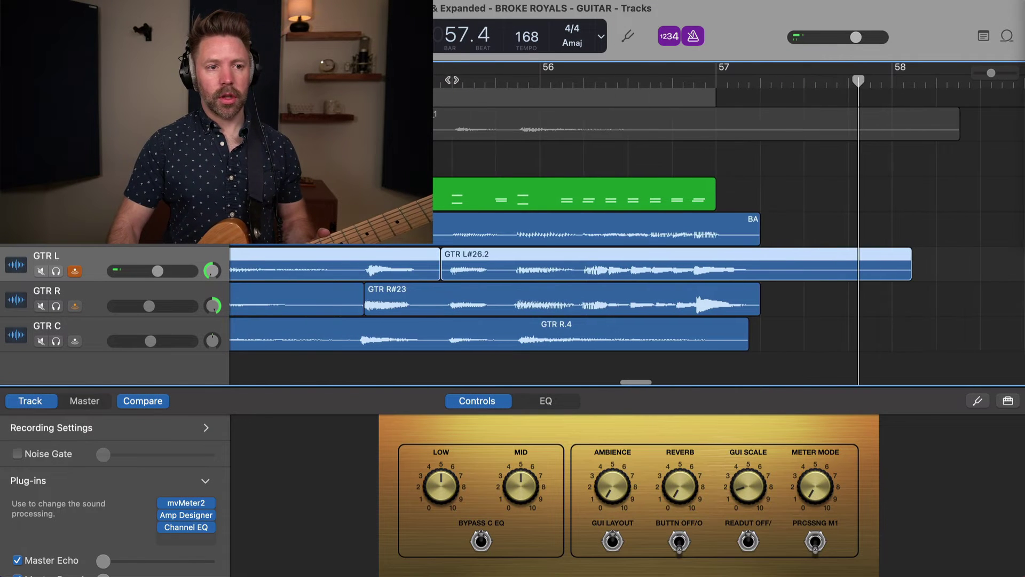
{"action": "left_click", "coordinate": [454, 80]}
{"action": "key", "text": "space"}
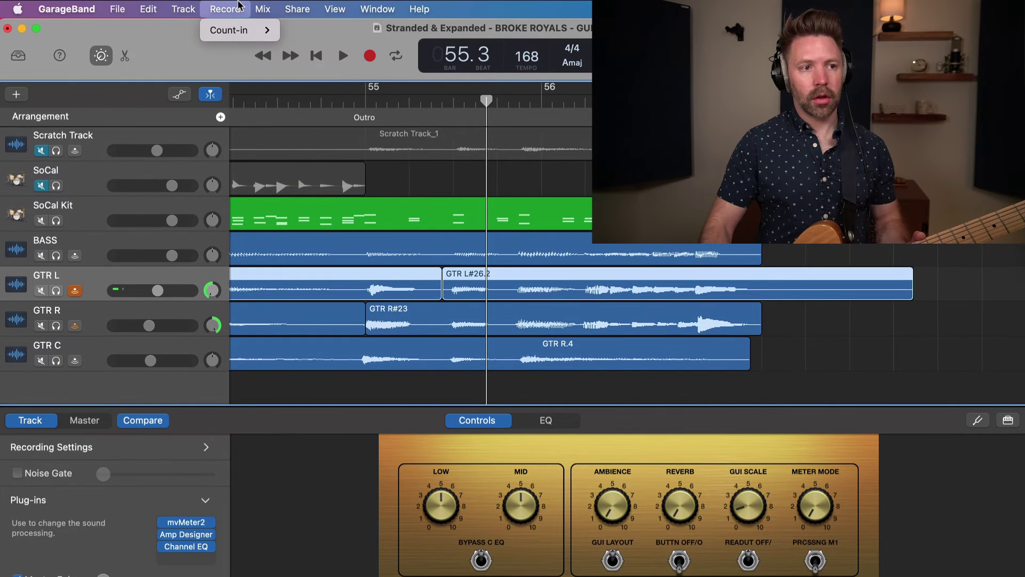
Check that the count-in is one bar, and record a new GTR L ending from bar 55 beat 3 to bar 58 beat 2.
{"action": "mouse_move", "coordinate": [257, 30]}
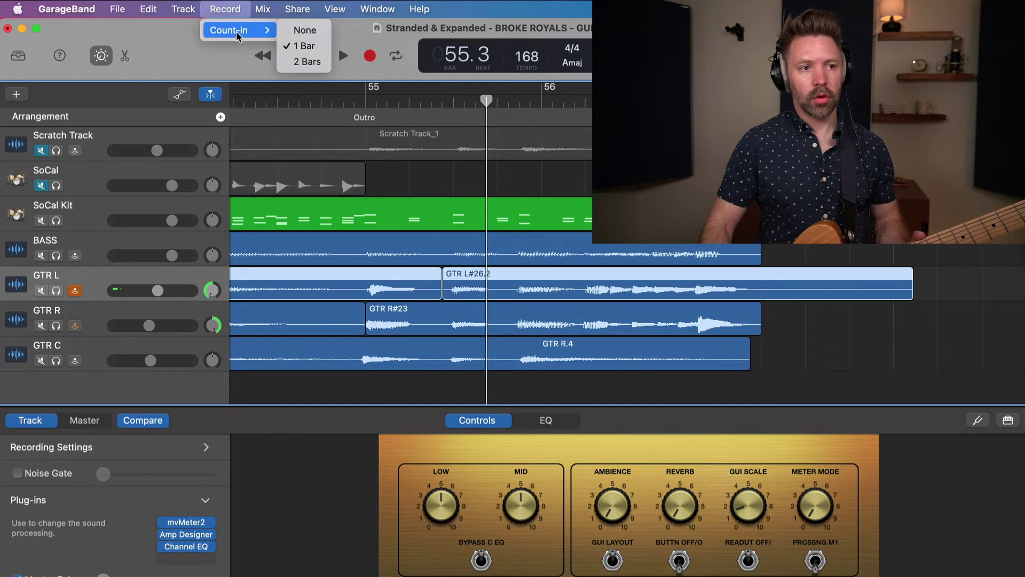
{"action": "left_click", "coordinate": [531, 194]}
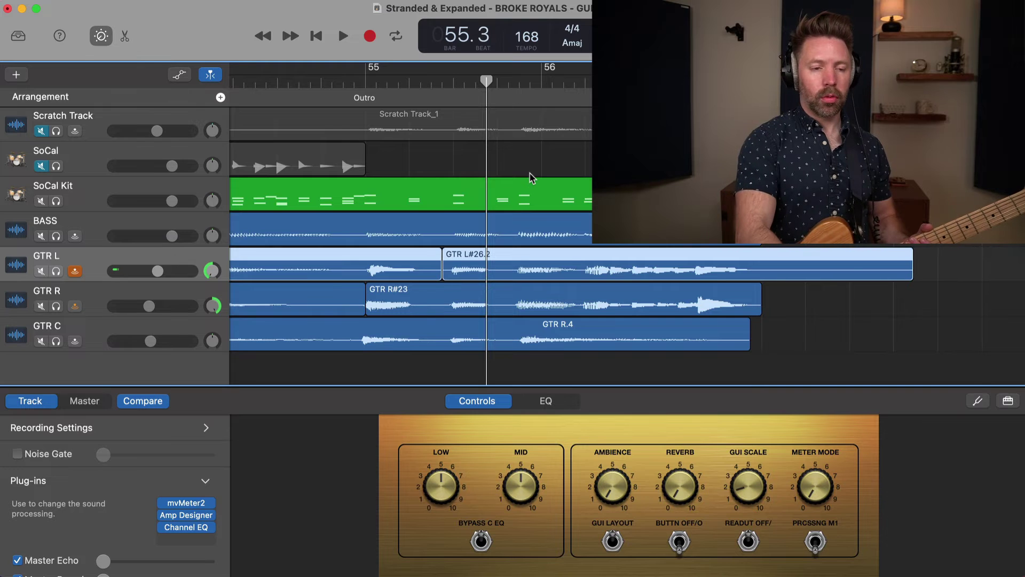
{"action": "key", "text": "r"}
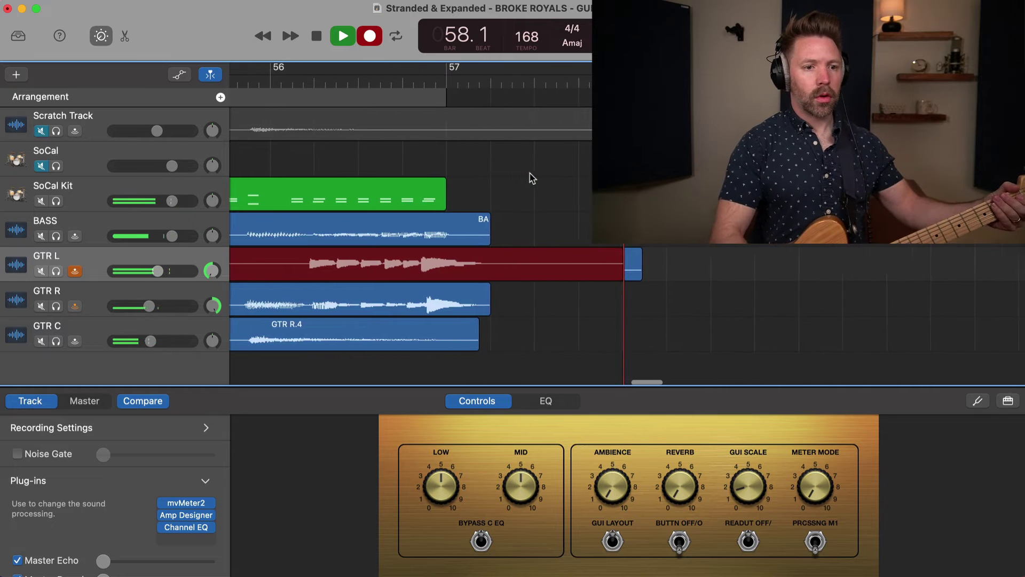
{"action": "key", "text": "space"}
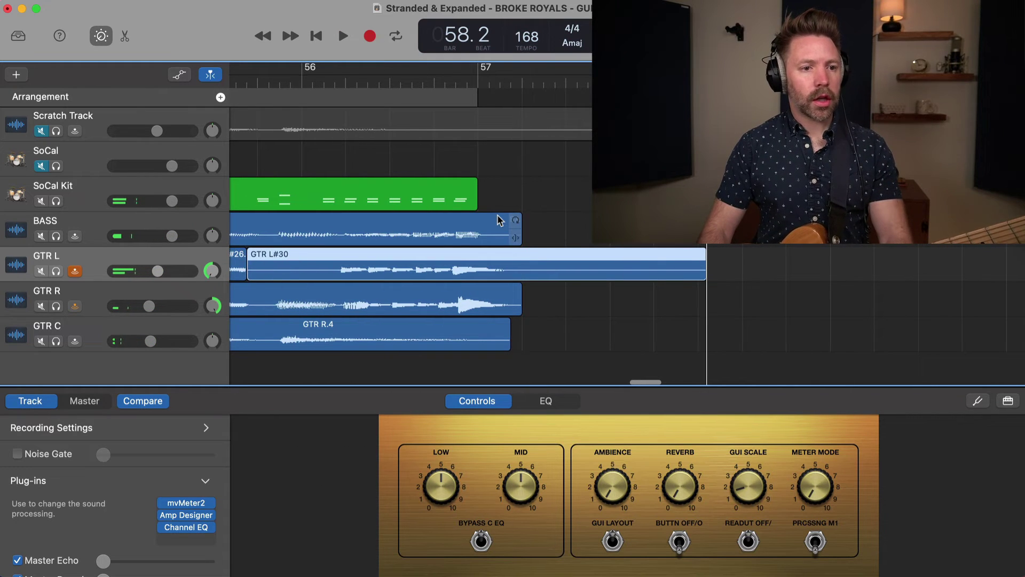
Nudge the new GTR L take slightly later so its final chord lines up with the one on GTR R.
{"action": "scroll", "coordinate": [502, 220], "scroll_direction": "up", "scroll_amount": 5}
{"action": "scroll", "coordinate": [498, 219], "scroll_direction": "left", "scroll_amount": 10}
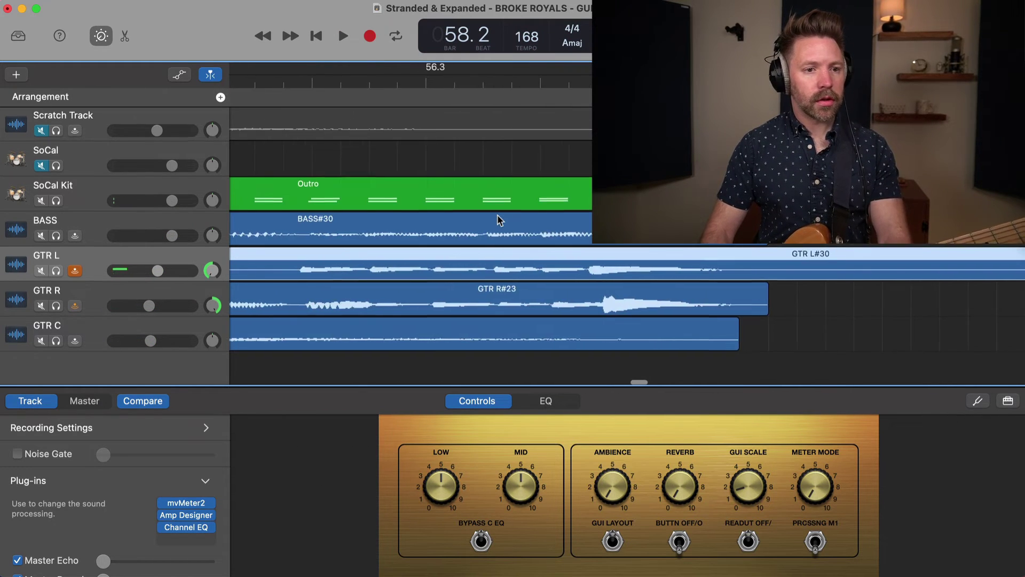
{"action": "left_click_drag", "start_coordinate": [614, 268], "coordinate": [627, 271]}
{"action": "left_click", "coordinate": [626, 272]}
{"action": "scroll", "coordinate": [617, 288], "scroll_direction": "left", "scroll_amount": 5}
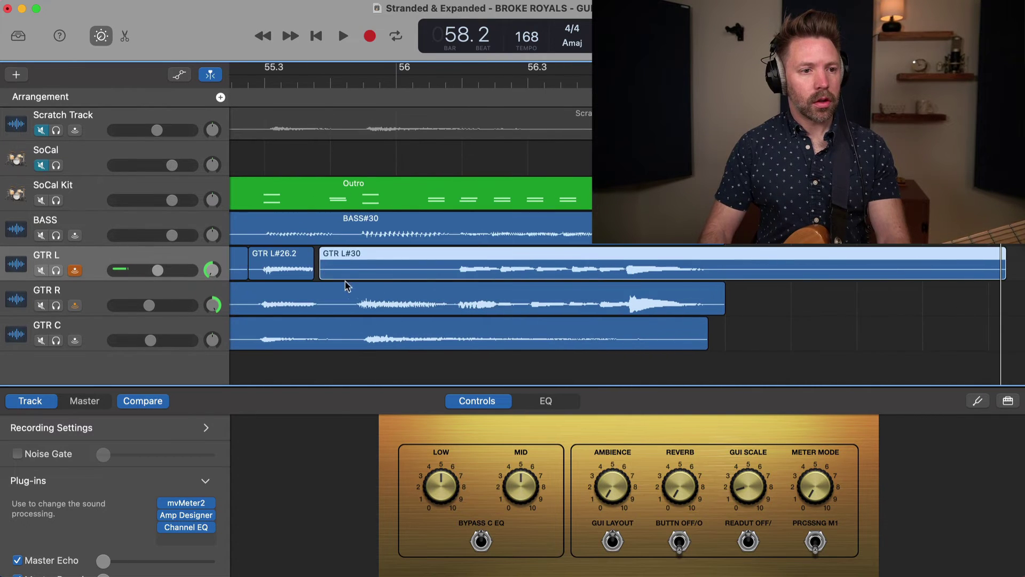
Keep only the new take's final chord after GTR L#26.2, play the join, and trim its tail to just past the GTR R region's end.
{"action": "left_click_drag", "start_coordinate": [317, 280], "coordinate": [625, 277]}
{"action": "key", "text": "space"}
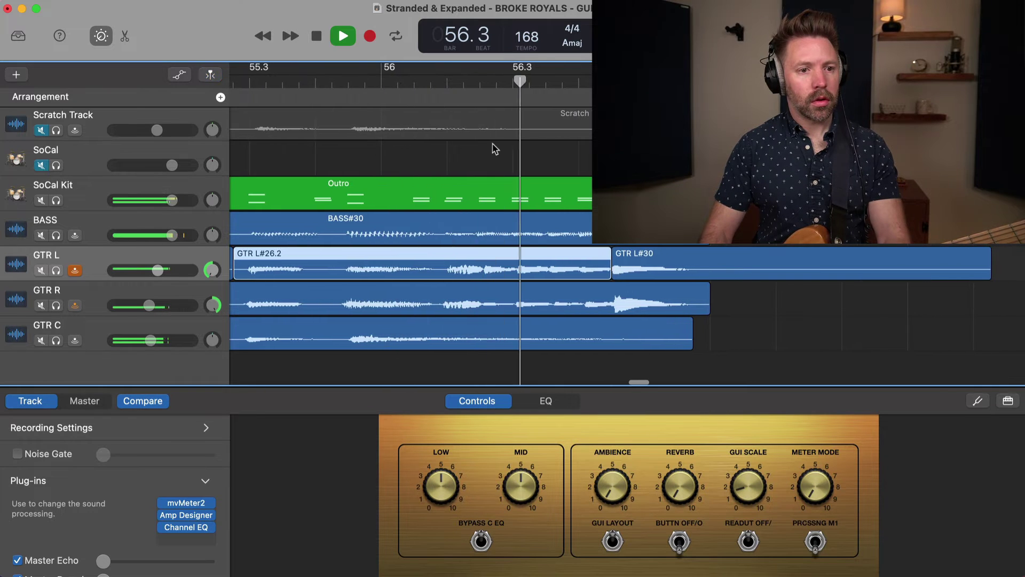
{"action": "key", "text": "space"}
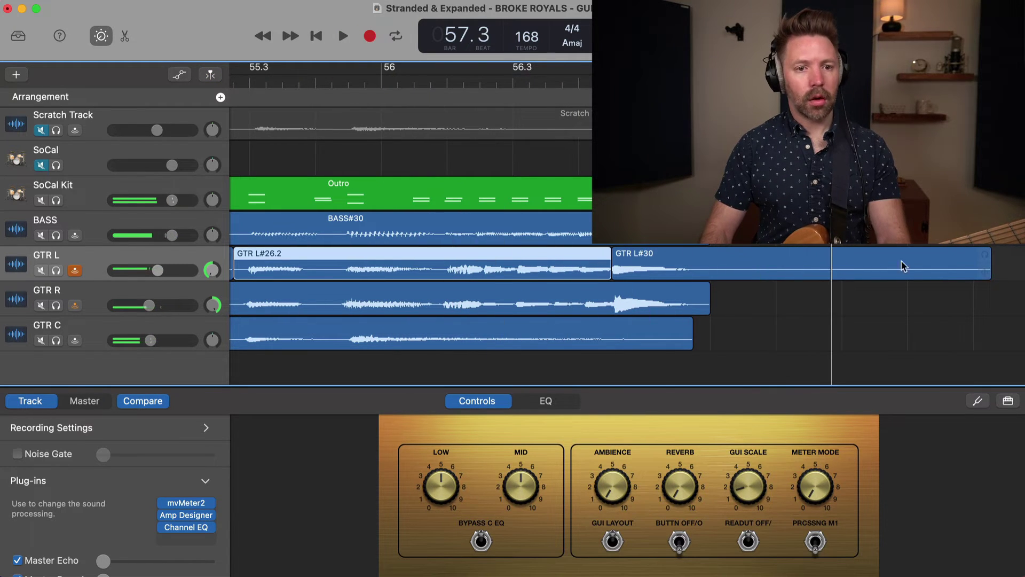
{"action": "left_click_drag", "start_coordinate": [990, 274], "coordinate": [725, 272]}
Play back the outro from bar 52 beat 4 and stop at about bar 53.
{"action": "scroll", "coordinate": [716, 277], "scroll_direction": "left", "scroll_amount": 5}
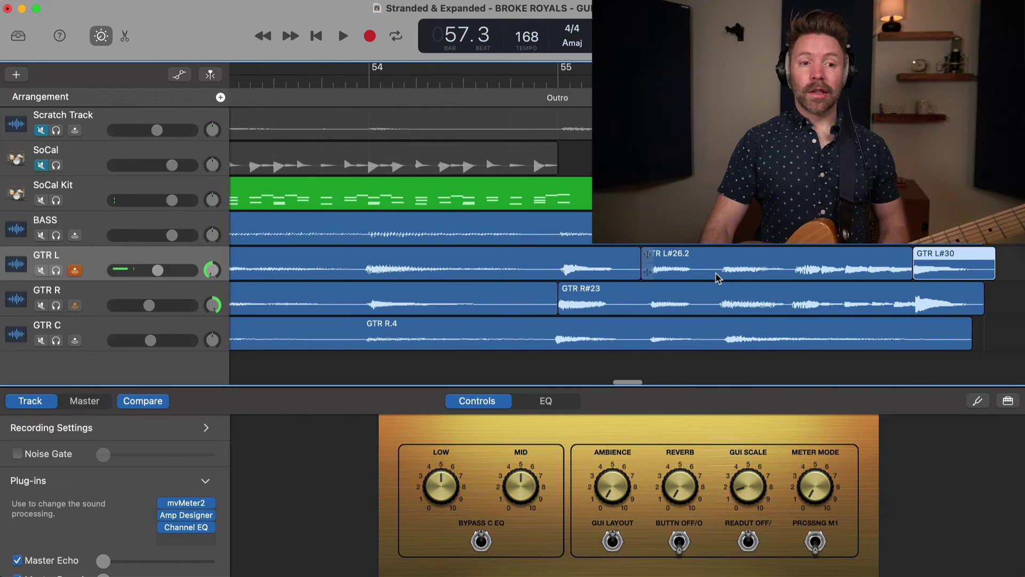
{"action": "scroll", "coordinate": [543, 138], "scroll_direction": "left", "scroll_amount": 5}
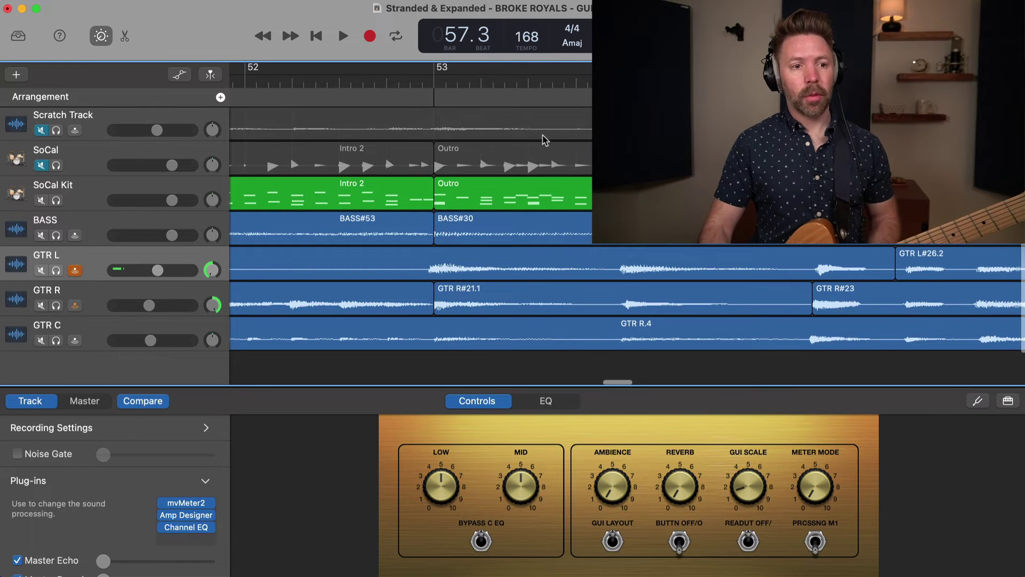
{"action": "scroll", "coordinate": [543, 140], "scroll_direction": "left", "scroll_amount": 4}
{"action": "left_click", "coordinate": [487, 81]}
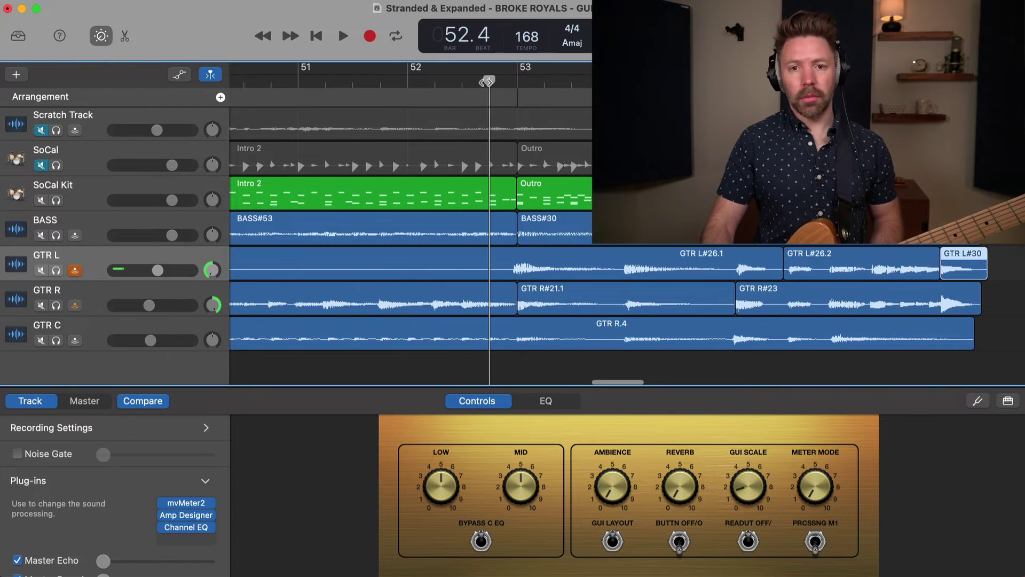
{"action": "left_click", "coordinate": [338, 26]}
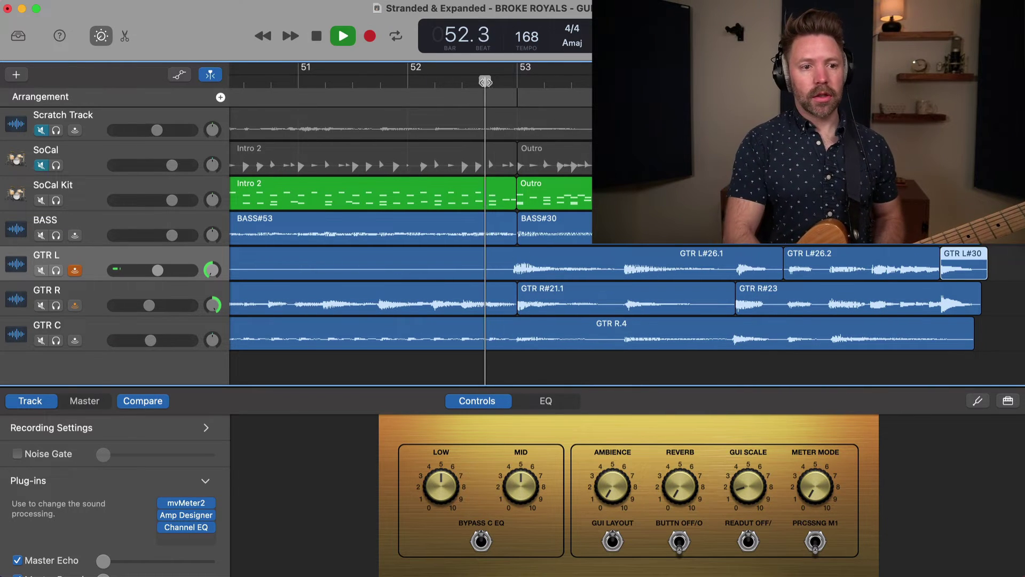
{"action": "left_click", "coordinate": [339, 27]}
Extend the end of the GTR L#24 region to bar 53, where the outro begins.
{"action": "scroll", "coordinate": [494, 156], "scroll_direction": "down", "scroll_amount": 3}
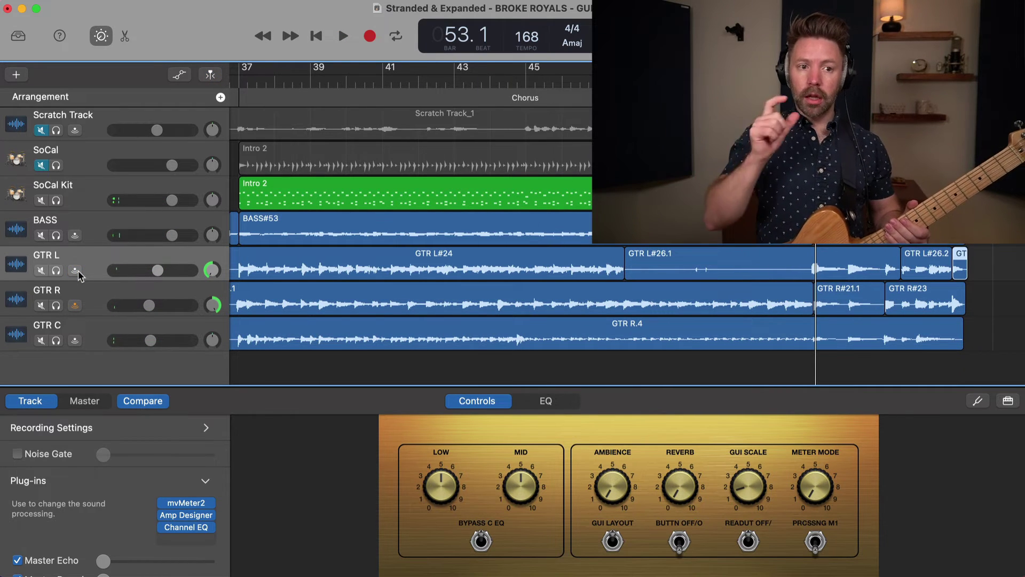
{"action": "left_click_drag", "start_coordinate": [624, 268], "coordinate": [808, 279]}
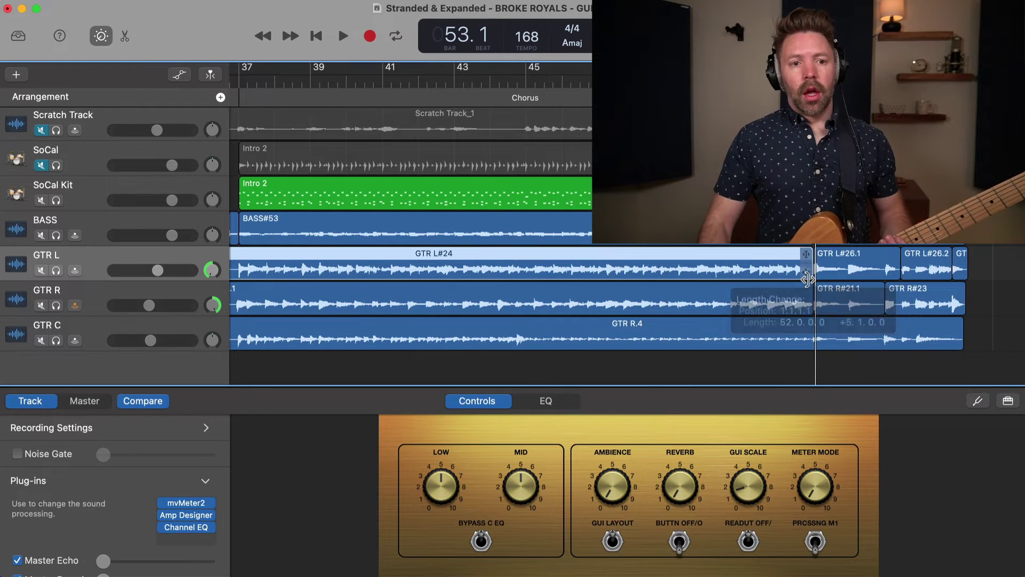
Play back the verse from bar 19 beat 3 to about bar 24 beat 3 to check the palm-muted guitar parts.
{"action": "scroll", "coordinate": [807, 279], "scroll_direction": "left", "scroll_amount": 15}
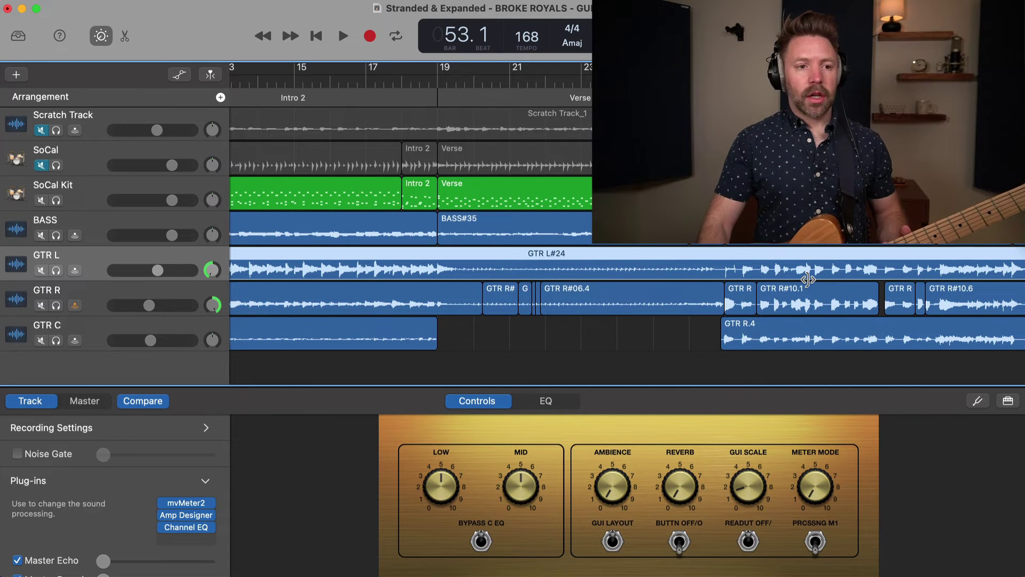
{"action": "left_click", "coordinate": [455, 81]}
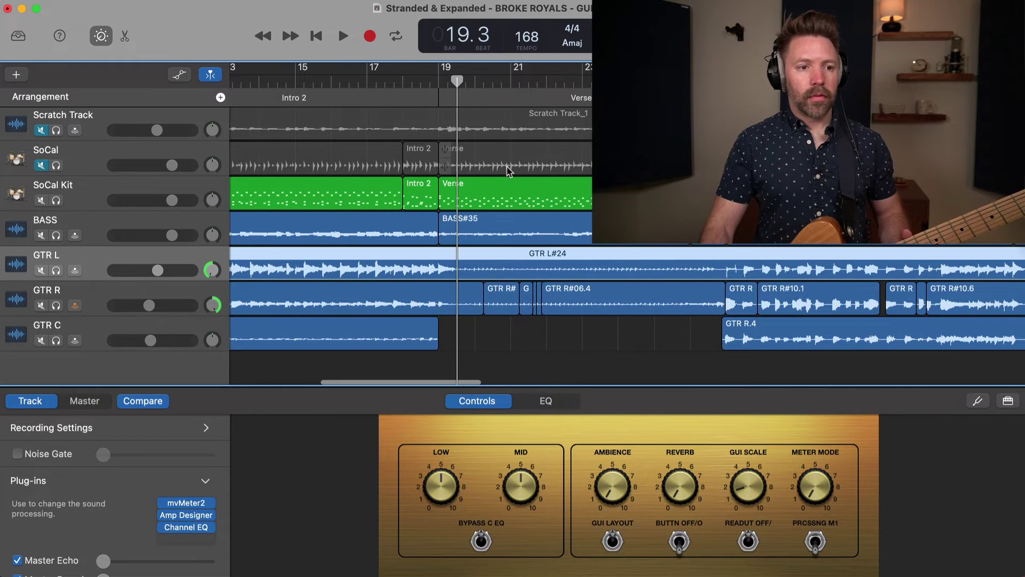
{"action": "key", "text": "super+Right"}
{"action": "key", "text": "super+Right"}
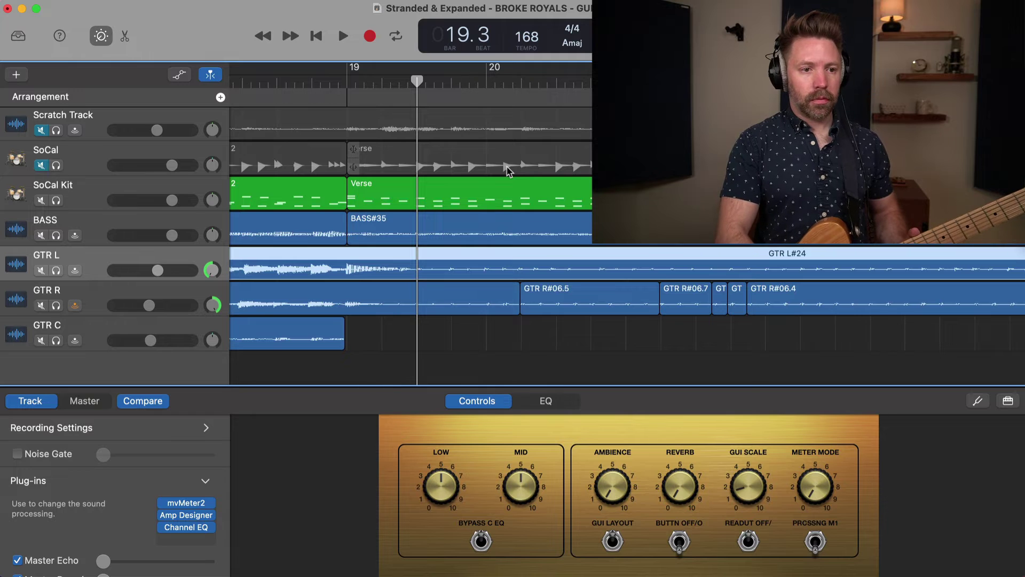
{"action": "key", "text": "space"}
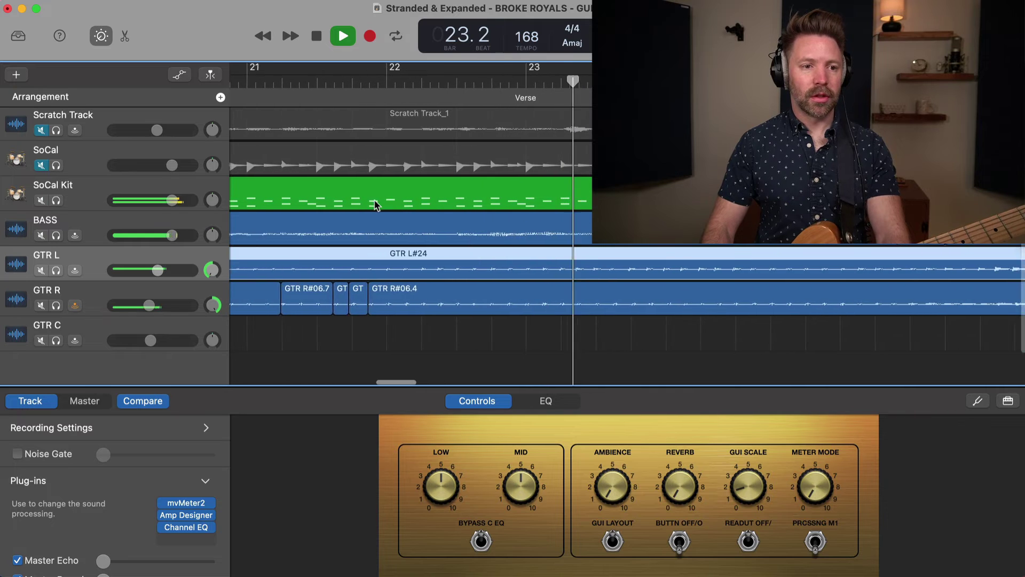
{"action": "key", "text": "space"}
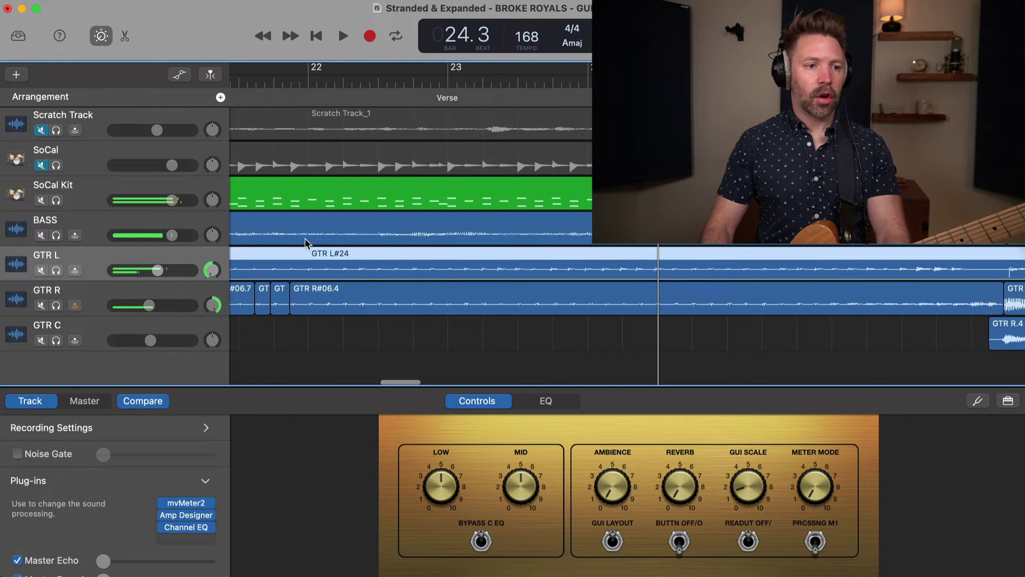
Hide the amp controls and check the timing of the GTR L and GTR R notes around bar 23 beat 2.
{"action": "key", "text": "b"}
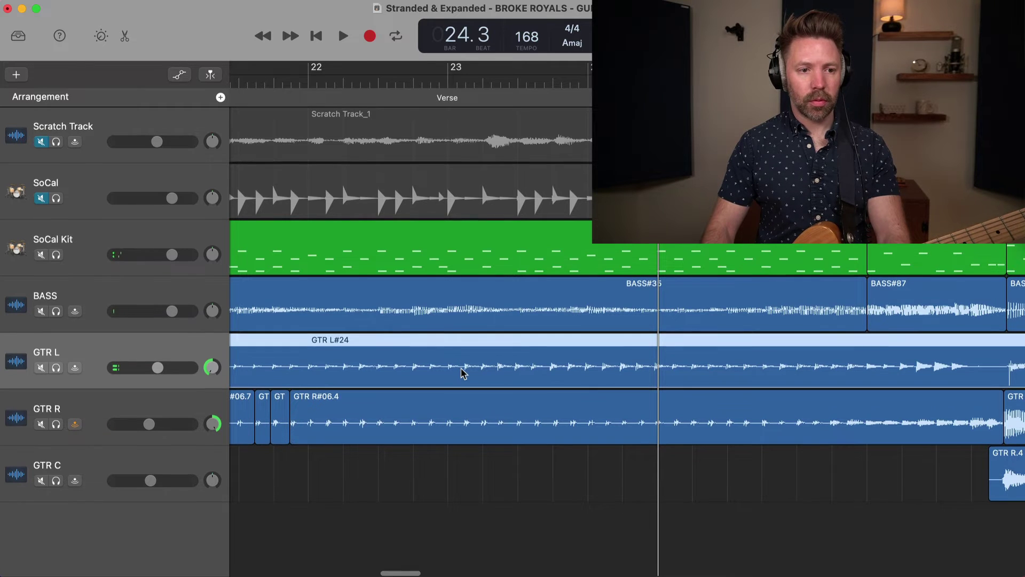
{"action": "key", "text": "super+Right"}
{"action": "key", "text": "super+Right"}
{"action": "scroll", "coordinate": [463, 373], "scroll_direction": "left", "scroll_amount": 6}
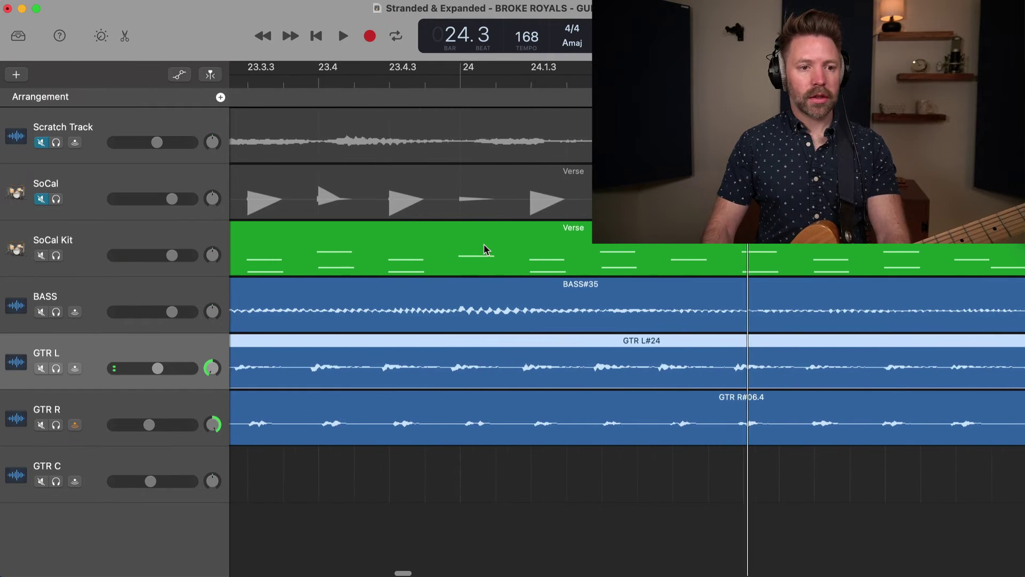
{"action": "left_click", "coordinate": [382, 83]}
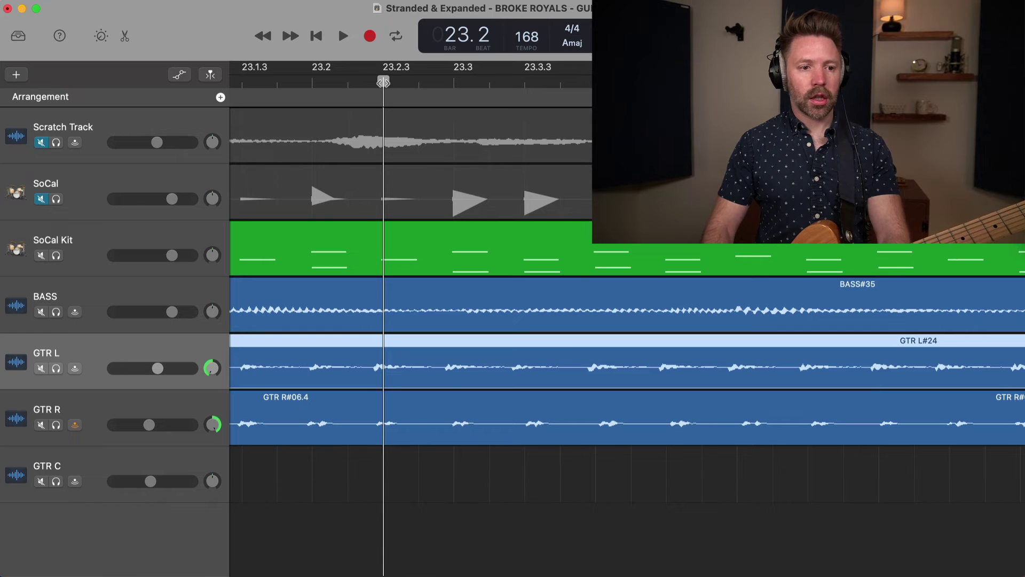
{"action": "scroll", "coordinate": [453, 162], "scroll_direction": "left", "scroll_amount": 8}
{"action": "scroll", "coordinate": [438, 149], "scroll_direction": "left", "scroll_amount": 2}
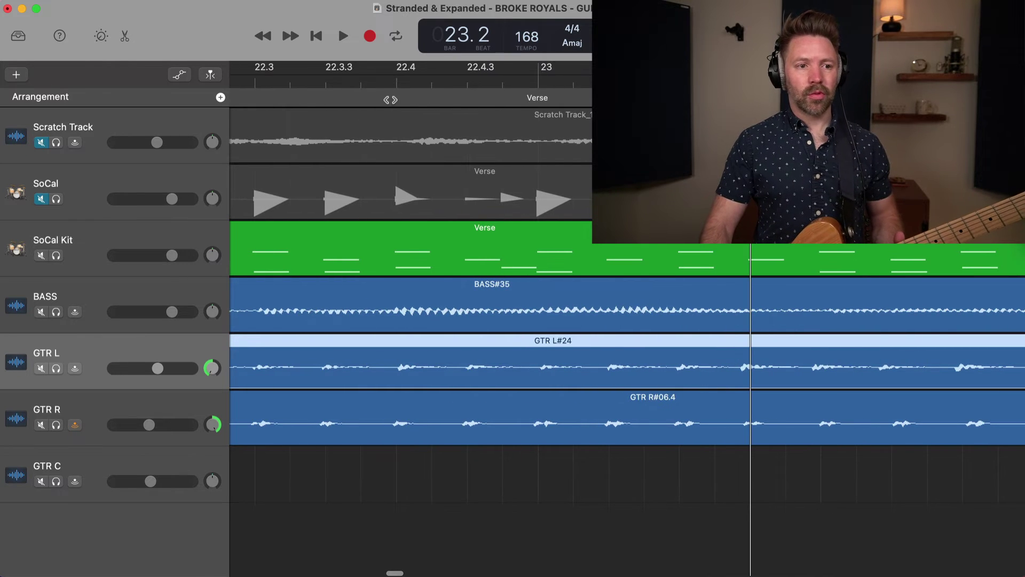
Place the playhead on the GTR L note at bar 23 beat 4 to compare its timing with GTR R.
{"action": "left_click", "coordinate": [397, 81]}
{"action": "left_click_drag", "start_coordinate": [385, 80], "coordinate": [963, 80]}
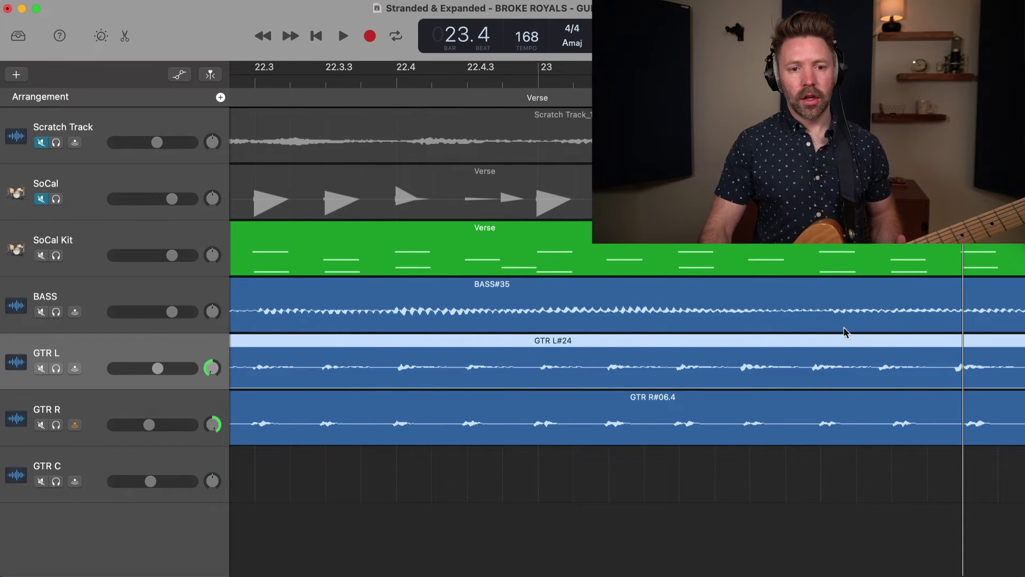
{"action": "scroll", "coordinate": [730, 377], "scroll_direction": "right", "scroll_amount": 6}
{"action": "left_click_drag", "start_coordinate": [604, 80], "coordinate": [633, 80]}
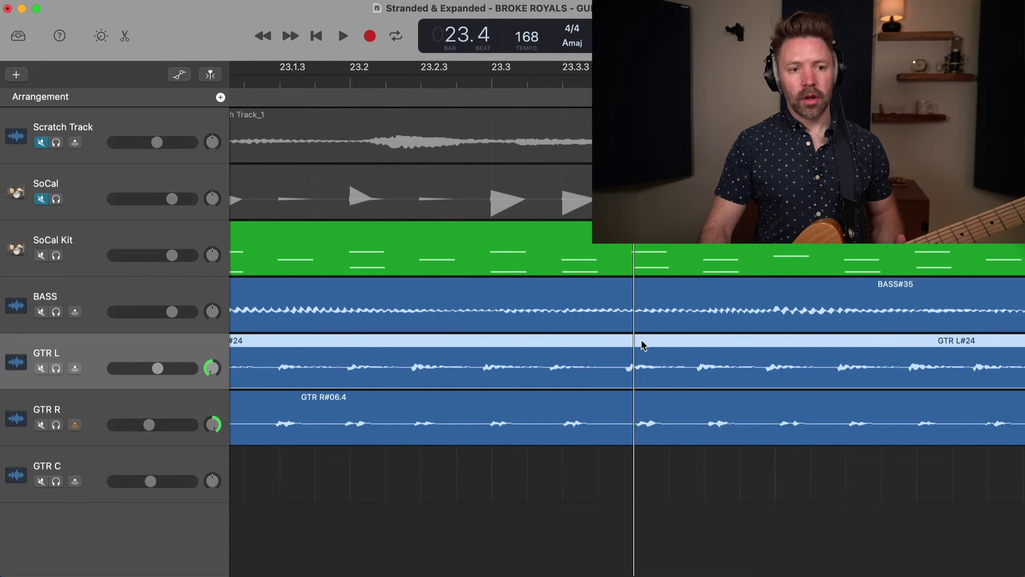
Examine the GTR L note timing through the verse and the existing edits on GTR R between bars 20 and 22.
{"action": "scroll", "coordinate": [629, 372], "scroll_direction": "down", "scroll_amount": 6}
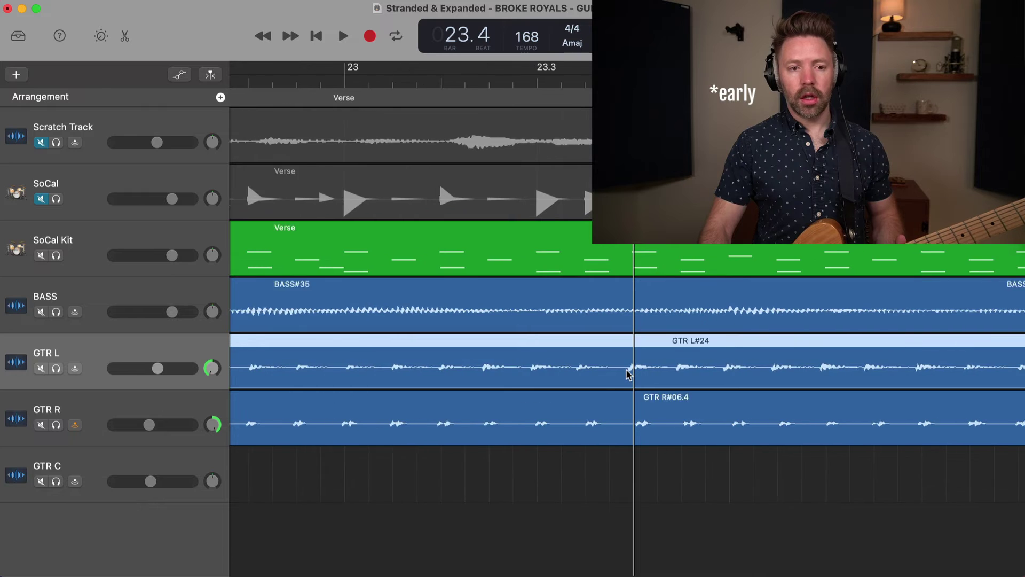
{"action": "scroll", "coordinate": [629, 374], "scroll_direction": "right", "scroll_amount": 2}
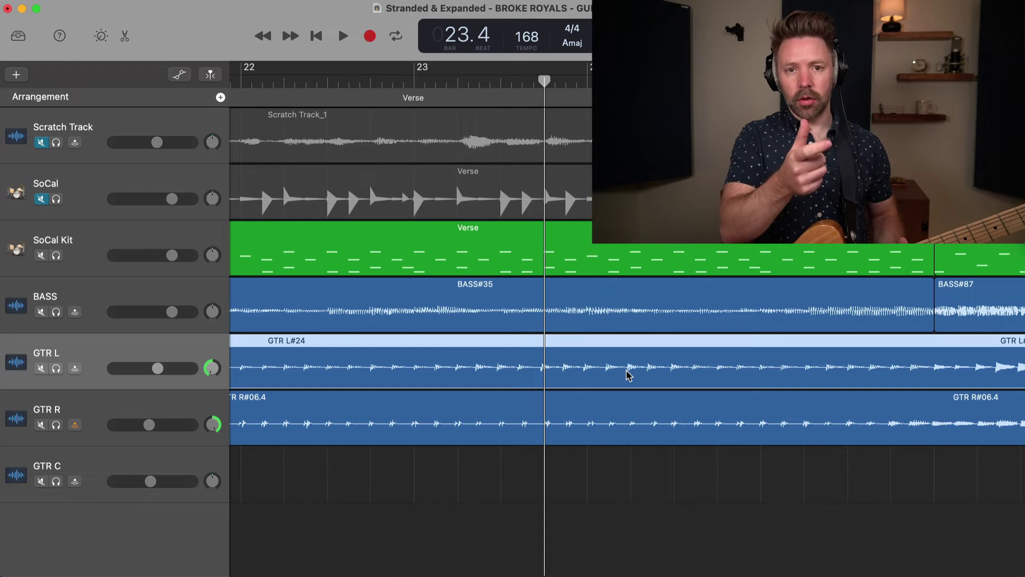
{"action": "scroll", "coordinate": [629, 372], "scroll_direction": "down", "scroll_amount": 3}
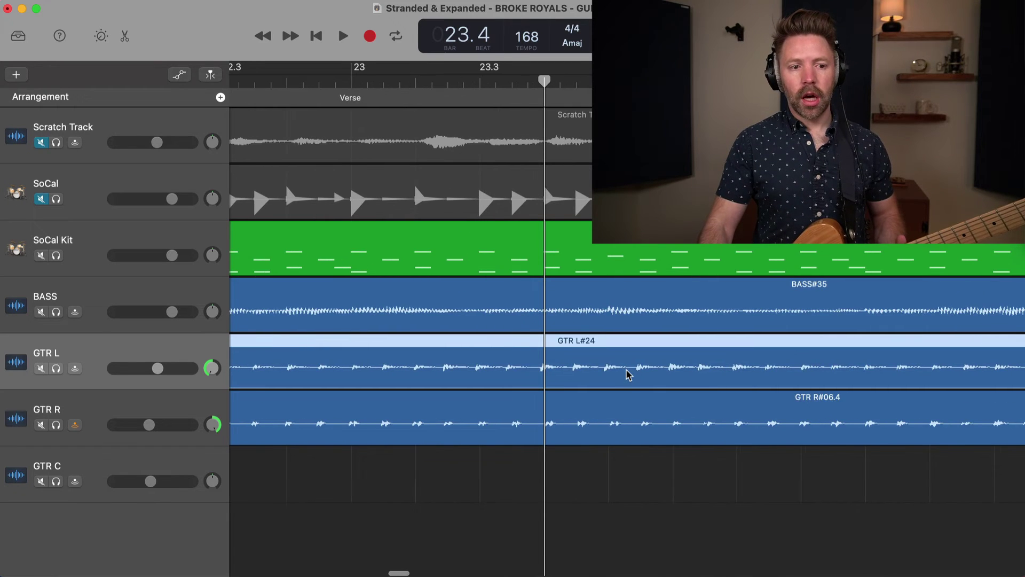
{"action": "scroll", "coordinate": [629, 372], "scroll_direction": "left", "scroll_amount": 2}
{"action": "scroll", "coordinate": [628, 372], "scroll_direction": "left", "scroll_amount": 10}
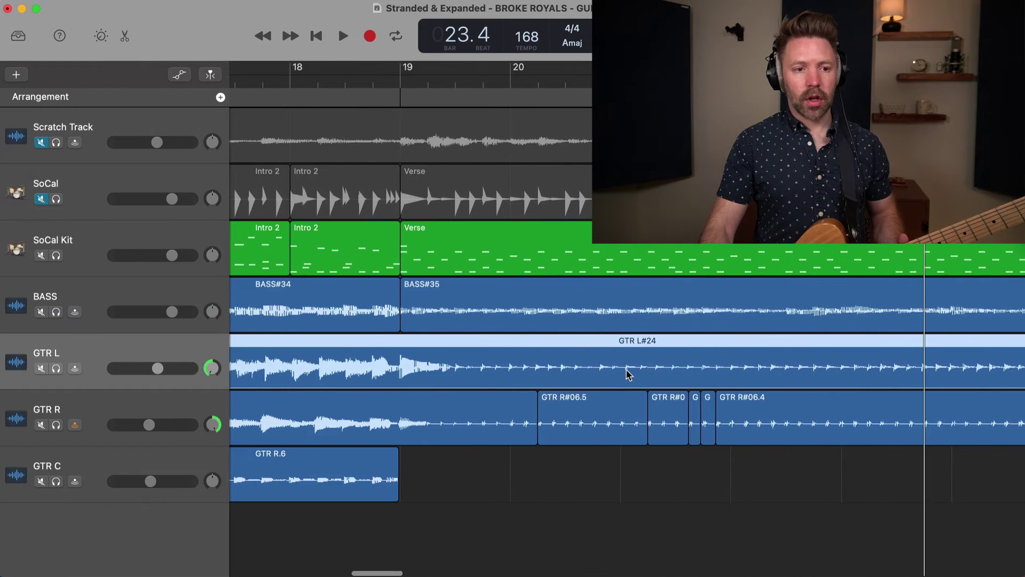
{"action": "scroll", "coordinate": [650, 426], "scroll_direction": "up", "scroll_amount": 5}
{"action": "scroll", "coordinate": [650, 426], "scroll_direction": "down", "scroll_amount": 4}
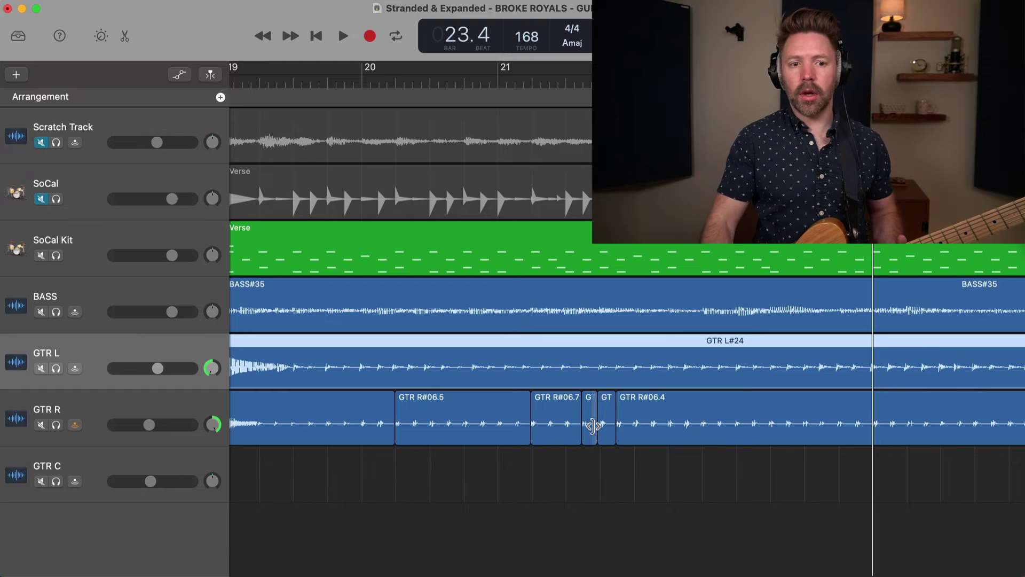
{"action": "scroll", "coordinate": [592, 425], "scroll_direction": "down", "scroll_amount": 6}
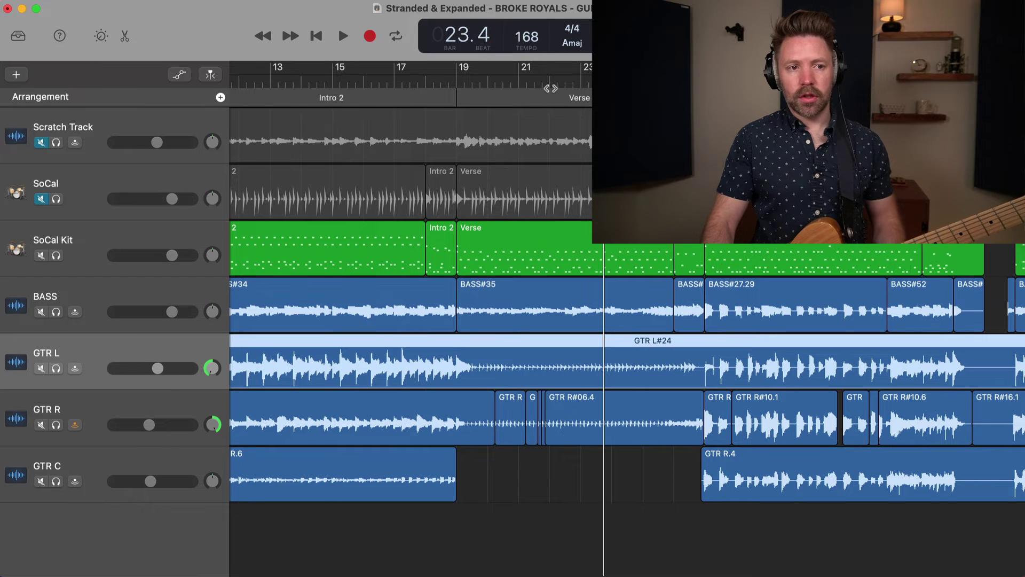
Play back the full mix of the verse from around bar 22 to bar 24 beat 2.
{"action": "left_click", "coordinate": [546, 98]}
{"action": "left_click", "coordinate": [549, 83]}
{"action": "key", "text": "space"}
{"action": "scroll", "coordinate": [590, 287], "scroll_direction": "up", "scroll_amount": 8}
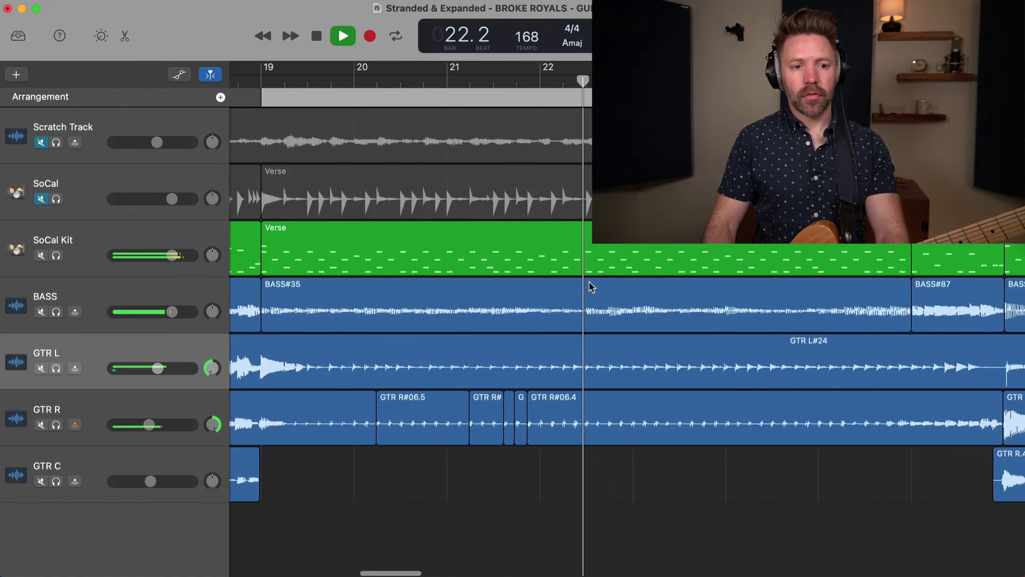
{"action": "scroll", "coordinate": [590, 287], "scroll_direction": "down", "scroll_amount": 5}
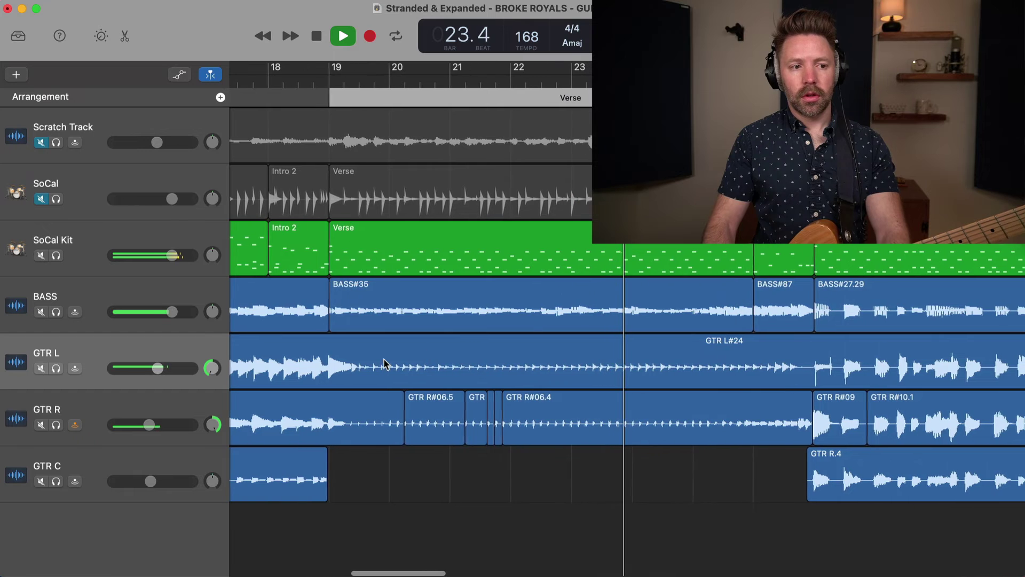
{"action": "key", "text": "space"}
Solo GTR L and GTR R and play the two guitars together from bar 24 beat 2 to bar 25 beat 2.
{"action": "left_click", "coordinate": [56, 367]}
{"action": "left_click", "coordinate": [56, 425]}
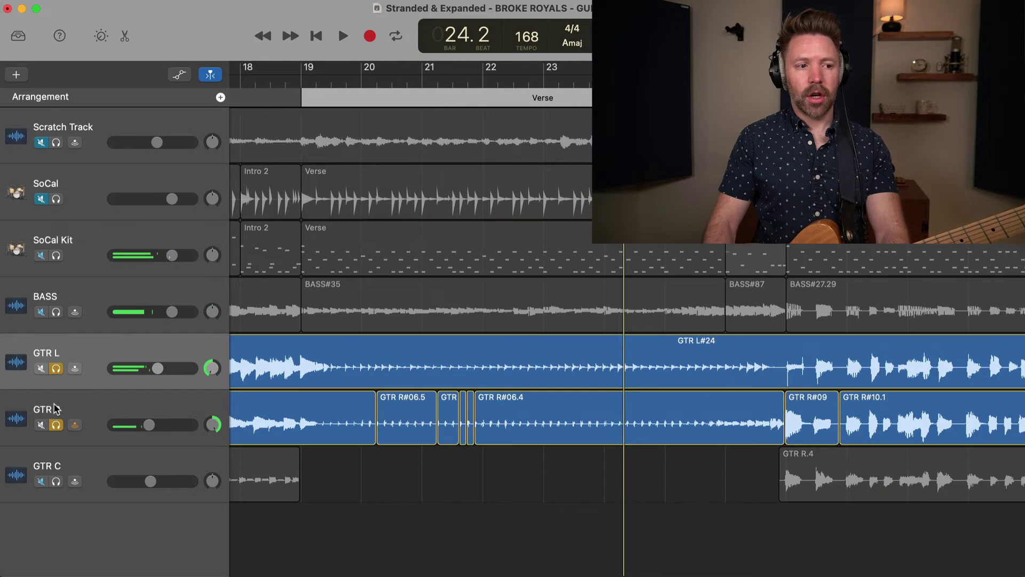
{"action": "key", "text": "space"}
{"action": "key", "text": "space"}
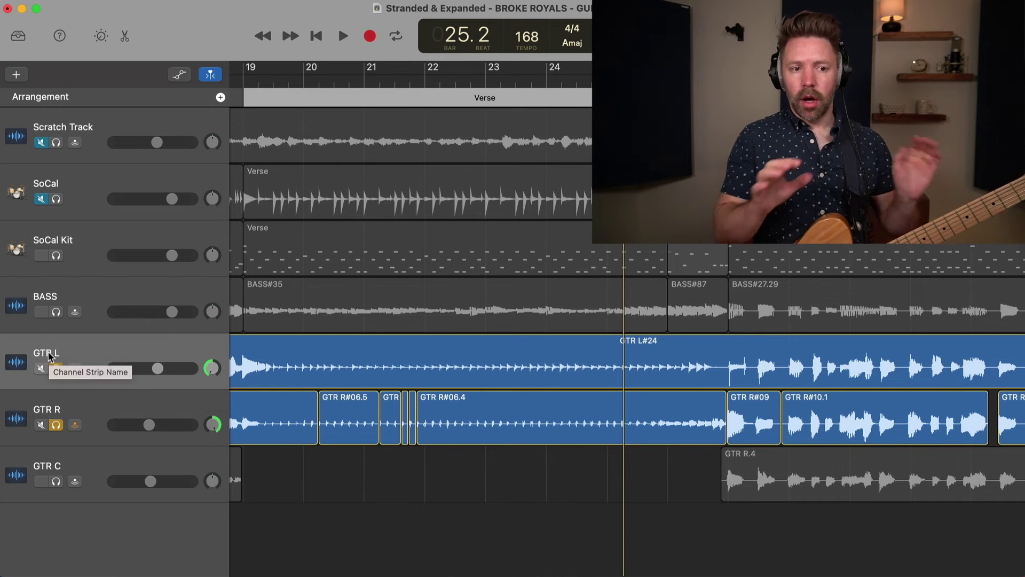
Play the soloed GTR L and GTR R together around the start of the verse at bar 19.
{"action": "scroll", "coordinate": [415, 366], "scroll_direction": "left", "scroll_amount": 5}
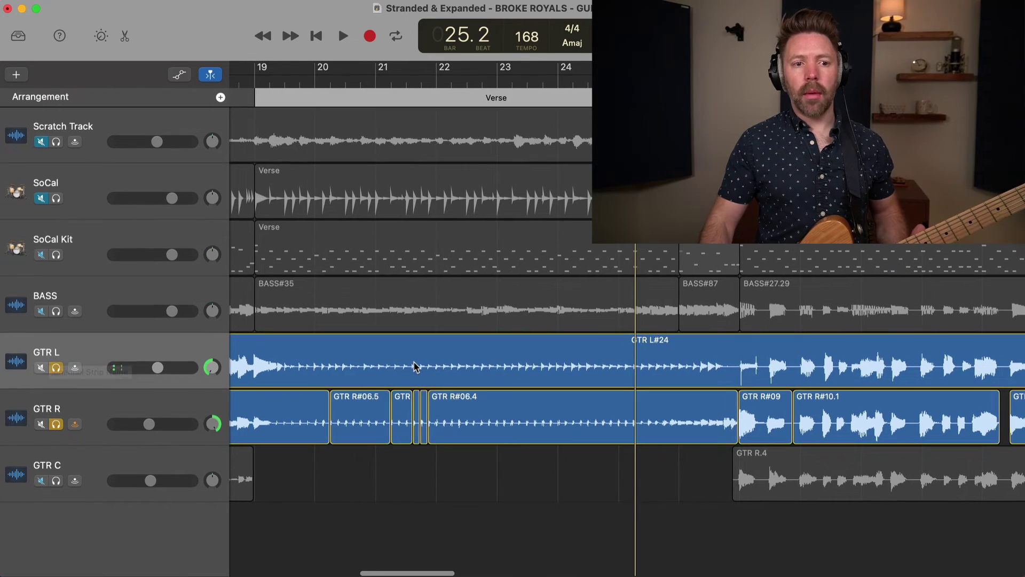
{"action": "left_click", "coordinate": [307, 80]}
{"action": "key", "text": "space"}
{"action": "scroll", "coordinate": [395, 184], "scroll_direction": "left", "scroll_amount": 2}
{"action": "scroll", "coordinate": [395, 187], "scroll_direction": "left", "scroll_amount": 2}
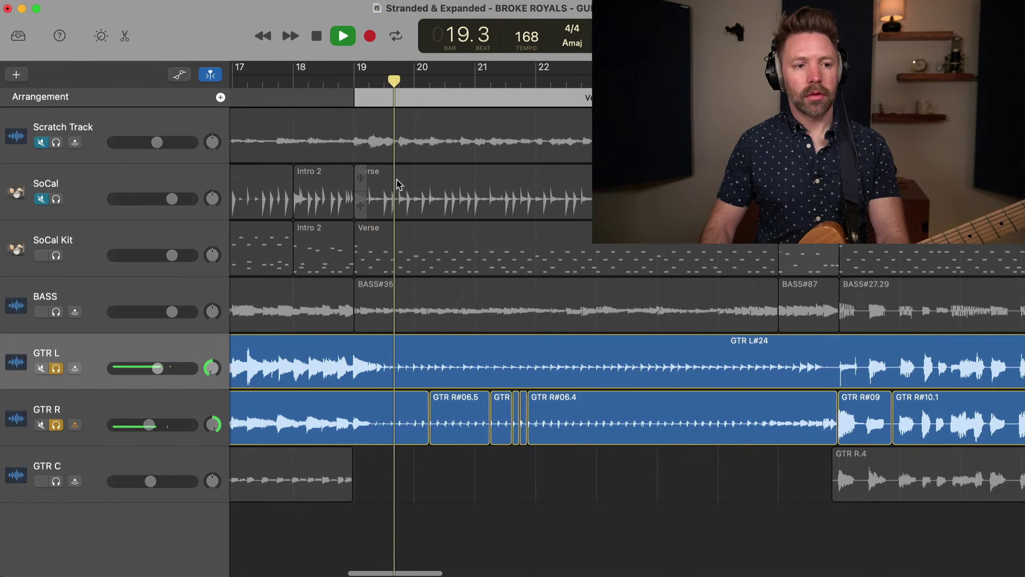
{"action": "key", "text": "space"}
{"action": "key", "text": "space"}
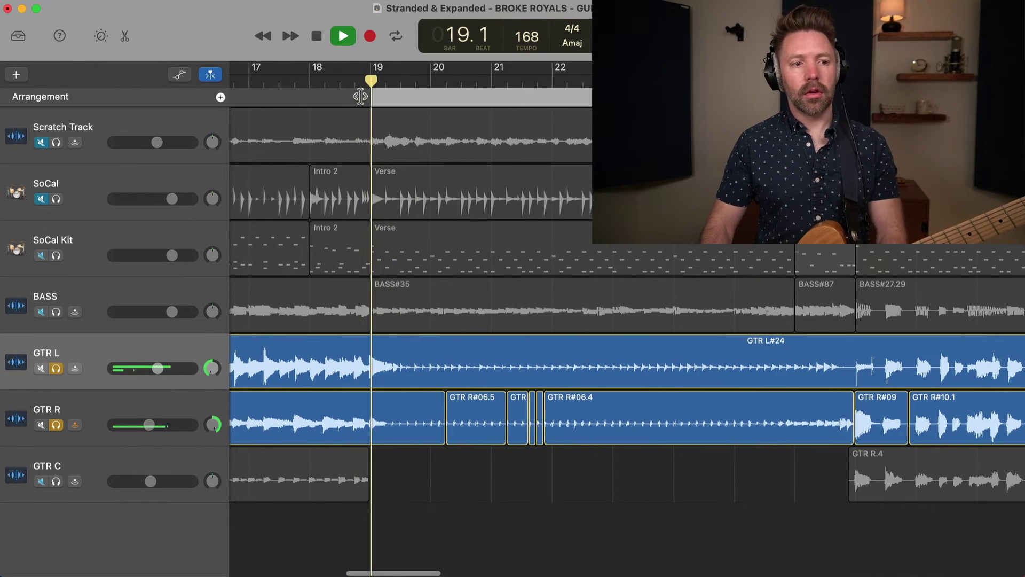
{"action": "scroll", "coordinate": [356, 95], "scroll_direction": "left", "scroll_amount": 2}
{"action": "key", "text": "space"}
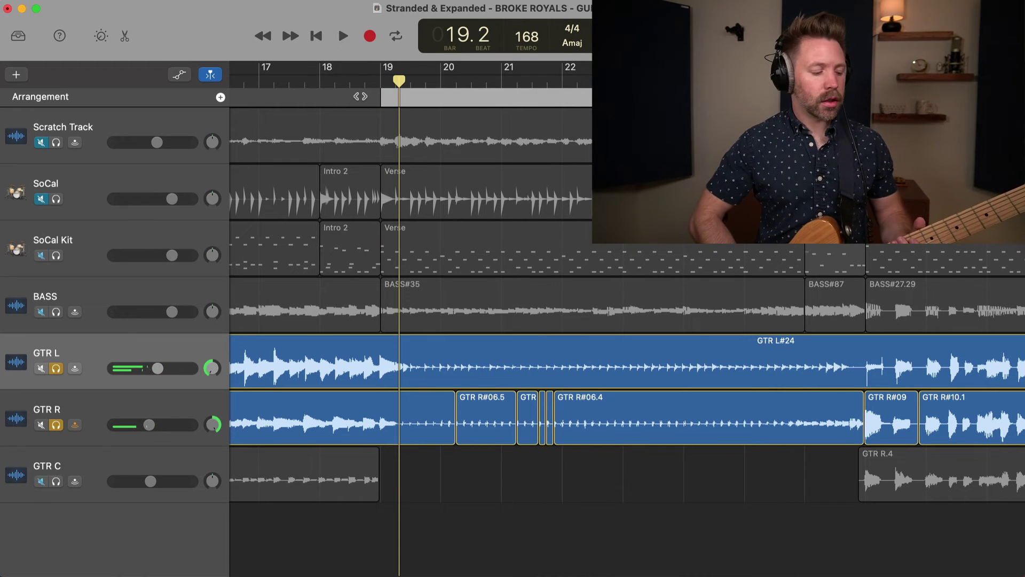
Play the two soloed guitars from bar 18 beat 3 to bar 19 beat 3 and unsolo both tracks.
{"action": "left_click", "coordinate": [350, 80]}
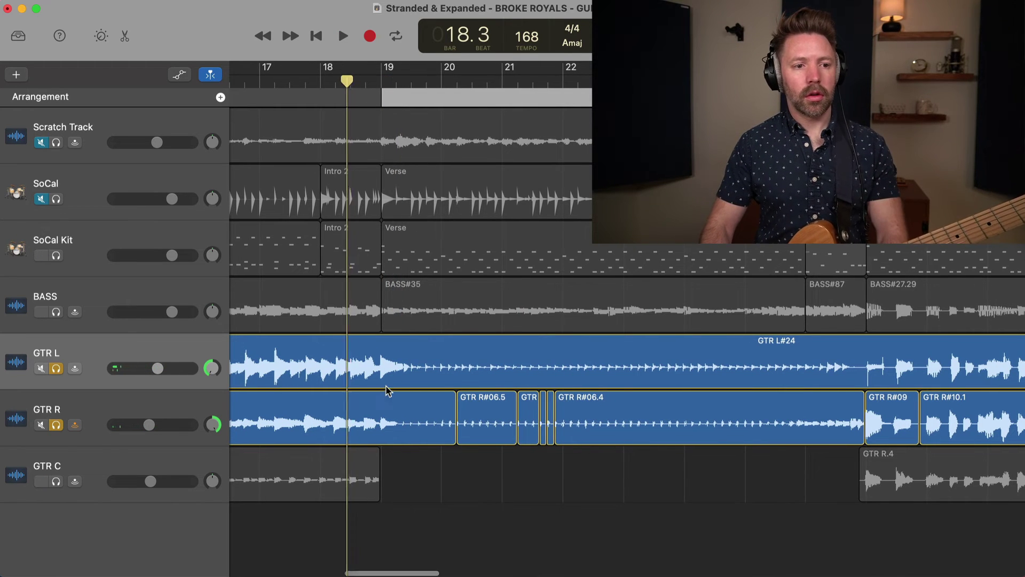
{"action": "key", "text": "space"}
{"action": "scroll", "coordinate": [395, 388], "scroll_direction": "left", "scroll_amount": 2}
{"action": "key", "text": "space"}
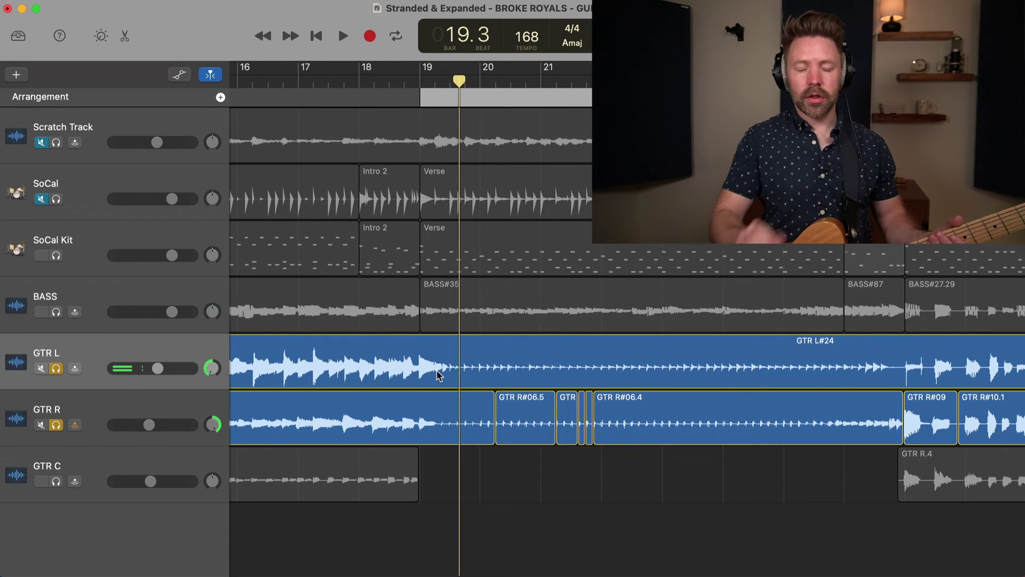
{"action": "left_click", "coordinate": [55, 369]}
{"action": "left_click", "coordinate": [56, 424]}
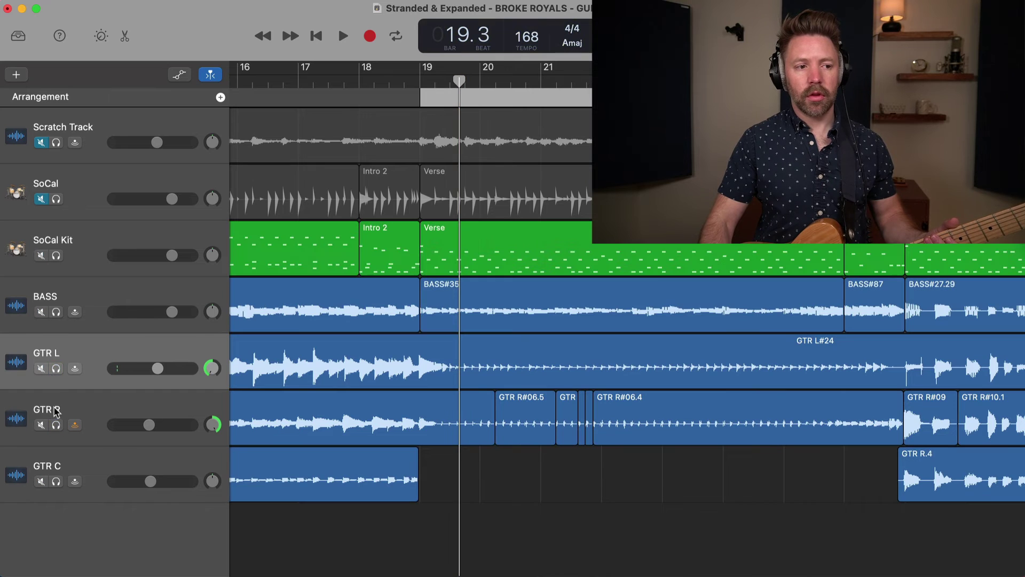
Solo GTR R with SoCal Kit and play the verse from bar 19 beat 3.
{"action": "scroll", "coordinate": [474, 372], "scroll_direction": "right", "scroll_amount": 2}
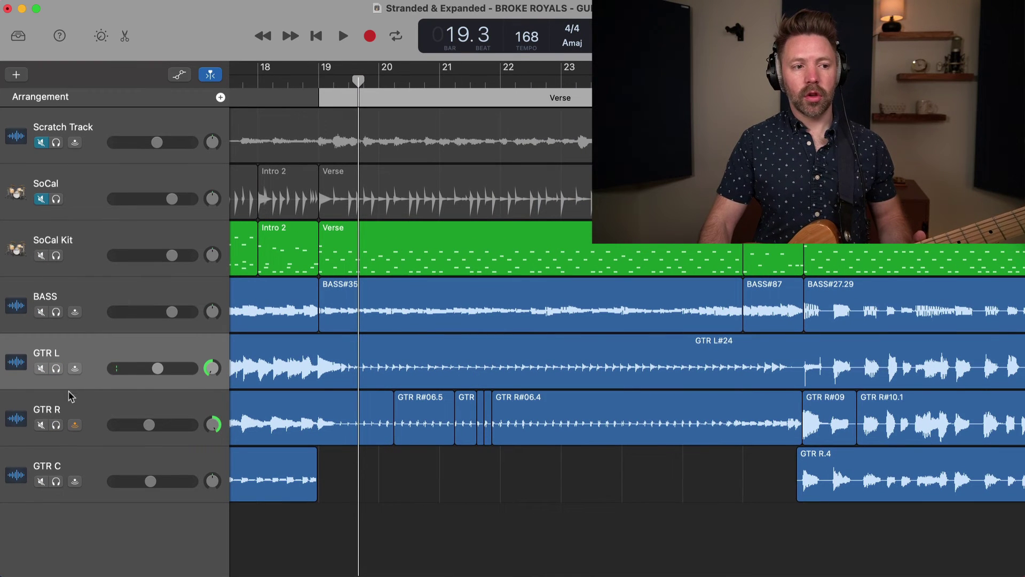
{"action": "left_click", "coordinate": [55, 426]}
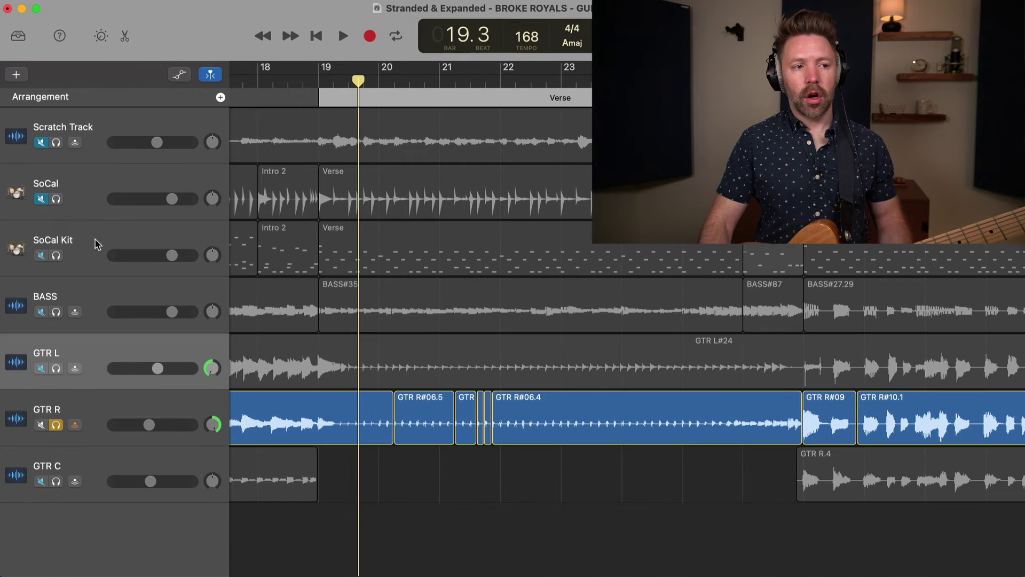
{"action": "left_click", "coordinate": [56, 256]}
{"action": "key", "text": "space"}
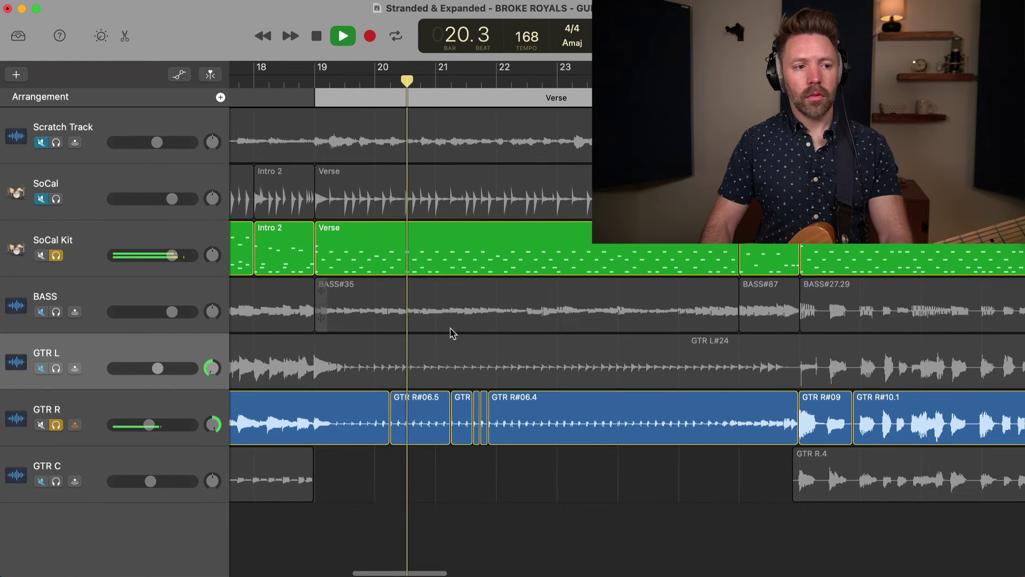
Add BASS to the solo, drop SoCal Kit, listen until bar 23 beat 4, and unsolo BASS and GTR R.
{"action": "left_click", "coordinate": [56, 313]}
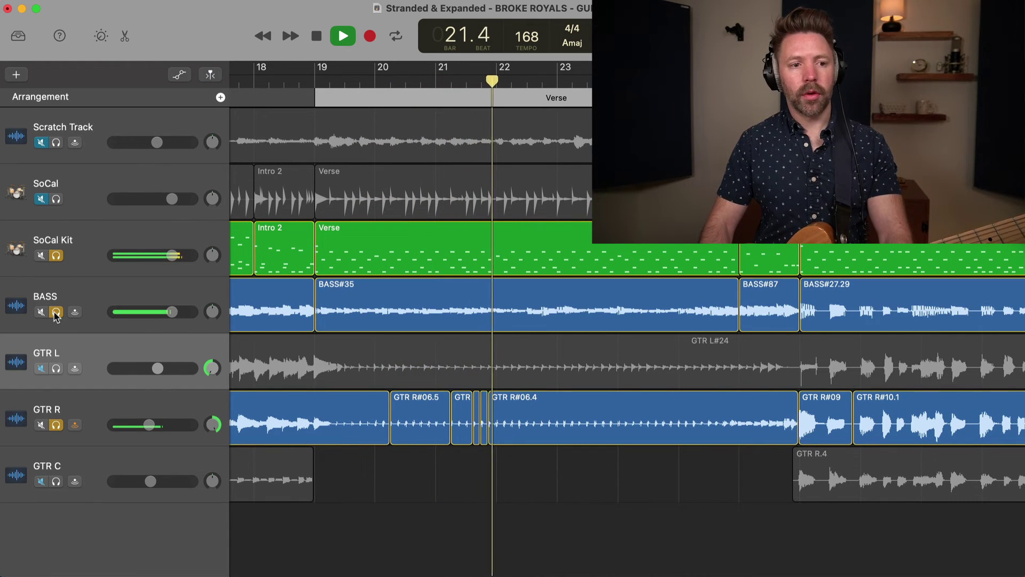
{"action": "left_click", "coordinate": [56, 256]}
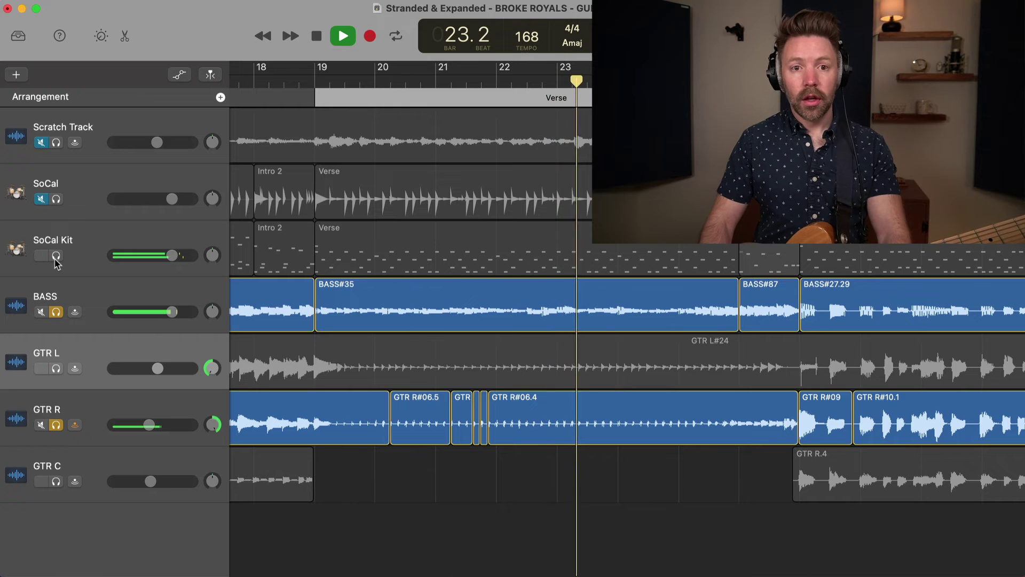
{"action": "key", "text": "space"}
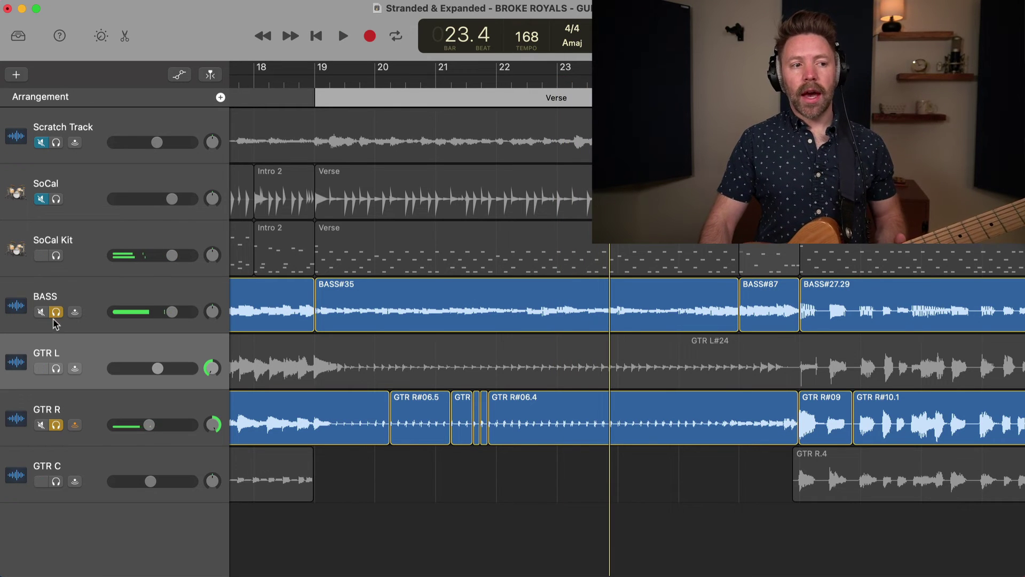
{"action": "left_click", "coordinate": [56, 313]}
{"action": "left_click", "coordinate": [56, 425]}
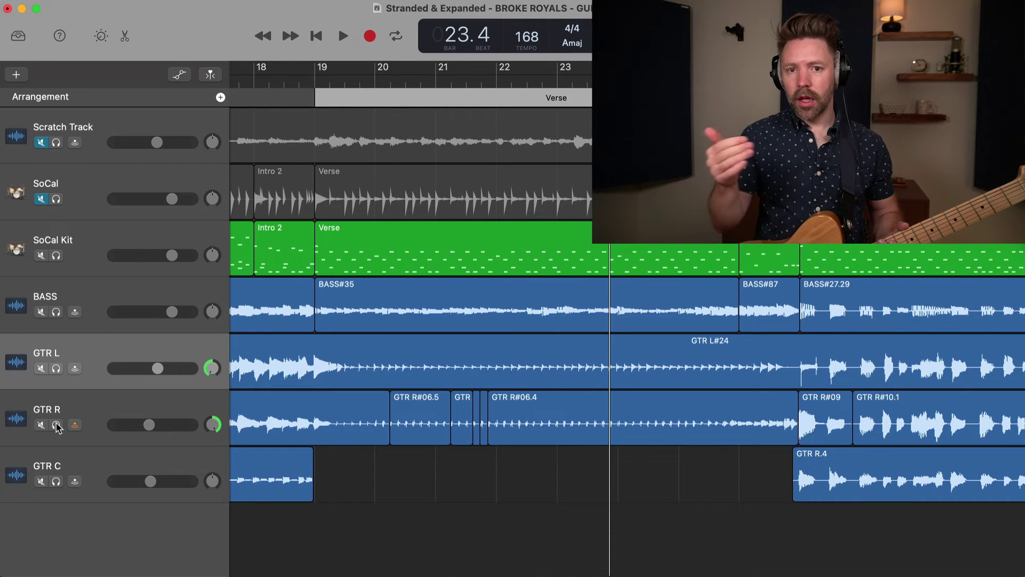
Place the playhead at bar 11 and examine the guitar attacks against the grid at the start of Intro 2.
{"action": "scroll", "coordinate": [57, 428], "scroll_direction": "left", "scroll_amount": 10}
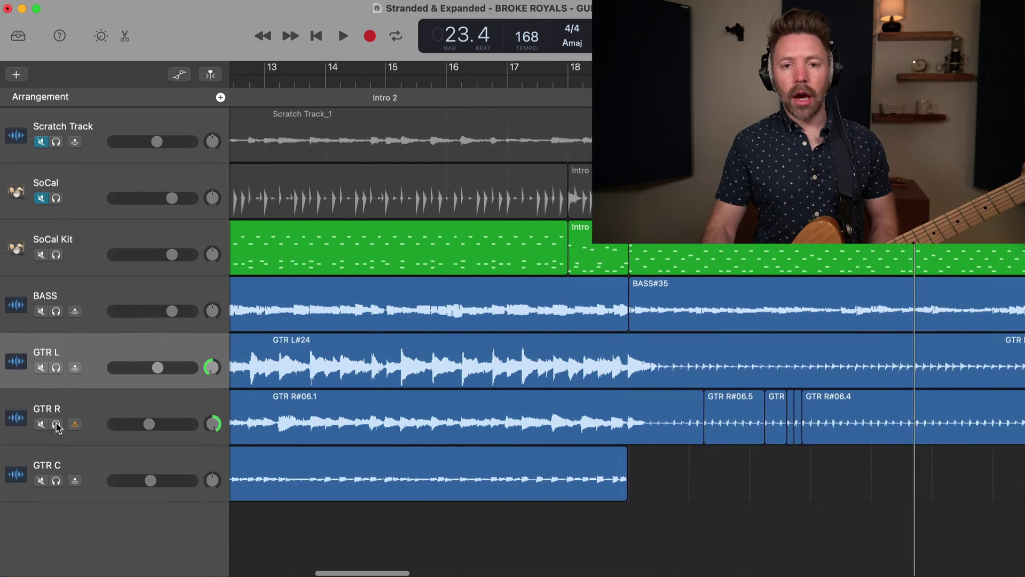
{"action": "scroll", "coordinate": [57, 427], "scroll_direction": "right", "scroll_amount": 2}
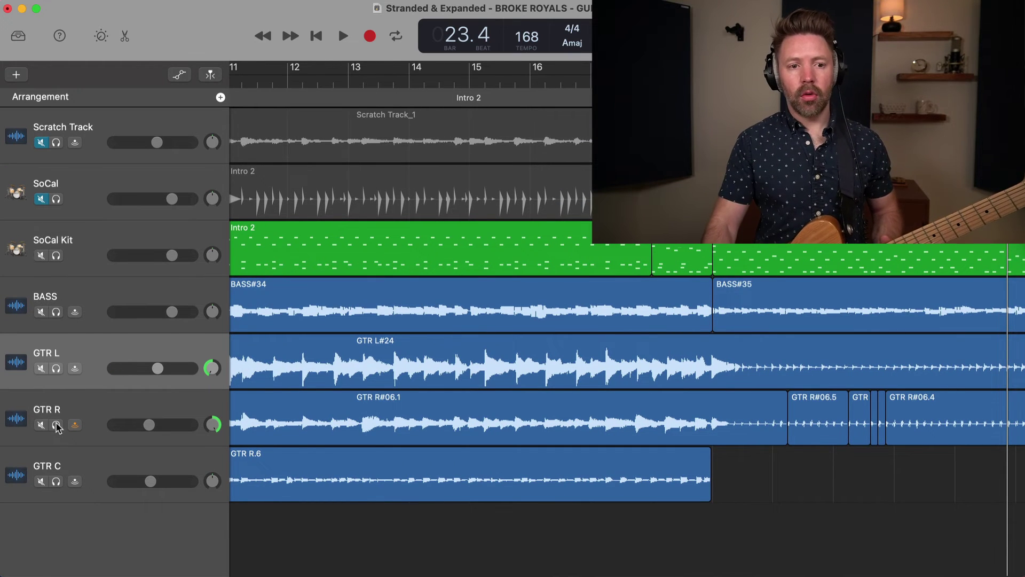
{"action": "scroll", "coordinate": [57, 427], "scroll_direction": "left", "scroll_amount": 3}
{"action": "scroll", "coordinate": [414, 209], "scroll_direction": "left", "scroll_amount": 2}
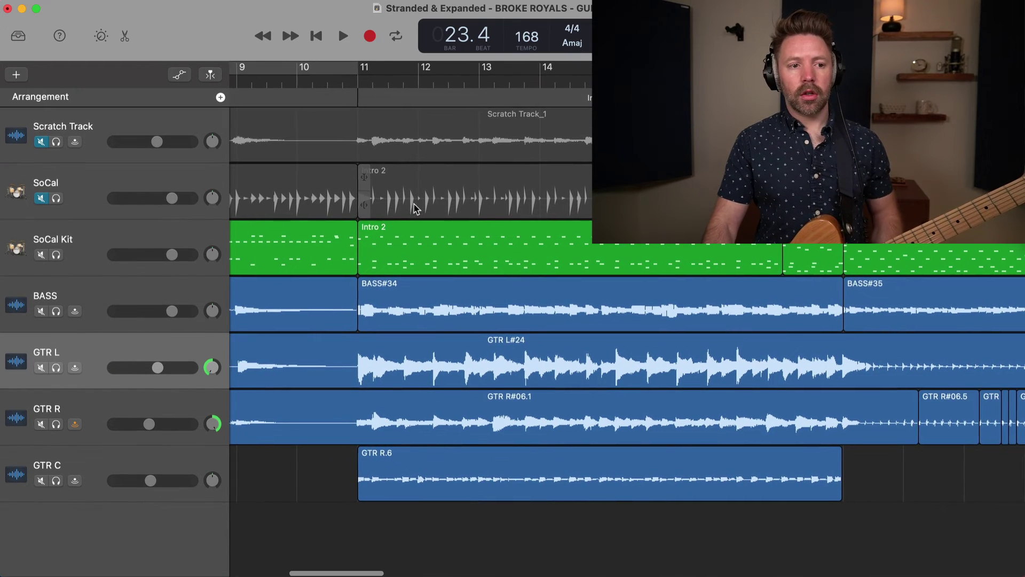
{"action": "left_click", "coordinate": [356, 84]}
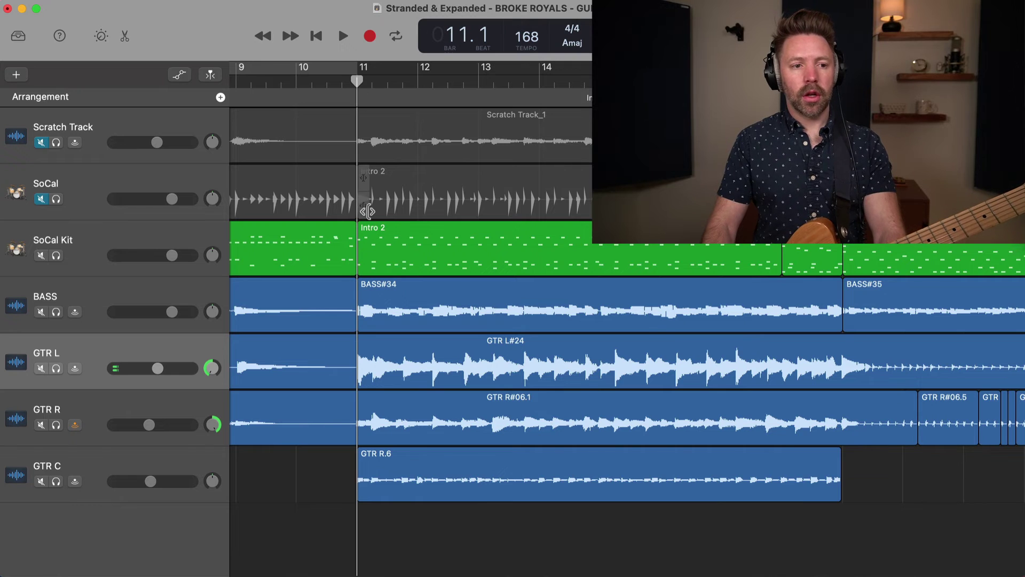
{"action": "scroll", "coordinate": [368, 211], "scroll_direction": "up", "scroll_amount": 5}
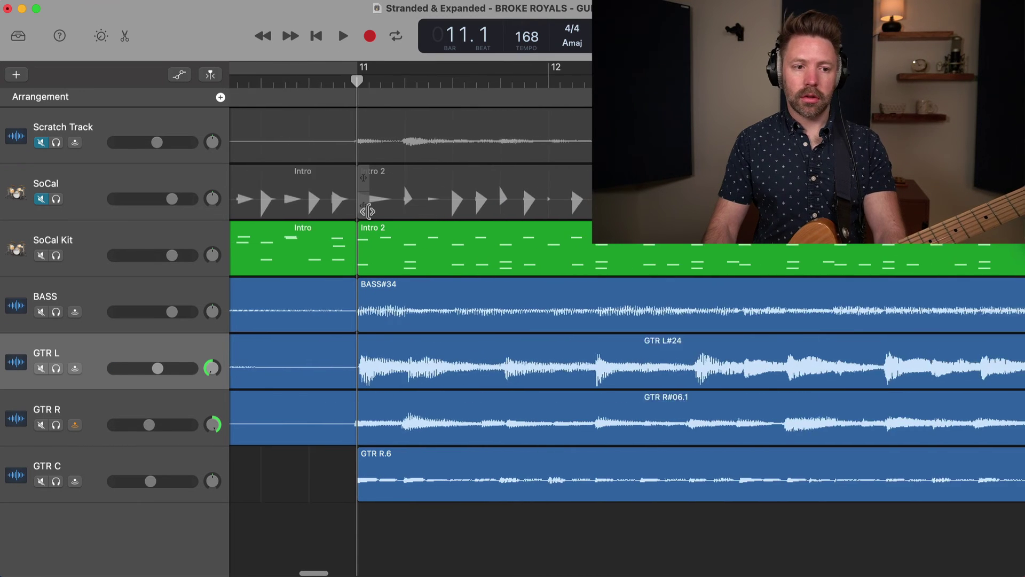
{"action": "scroll", "coordinate": [382, 386], "scroll_direction": "up", "scroll_amount": 4}
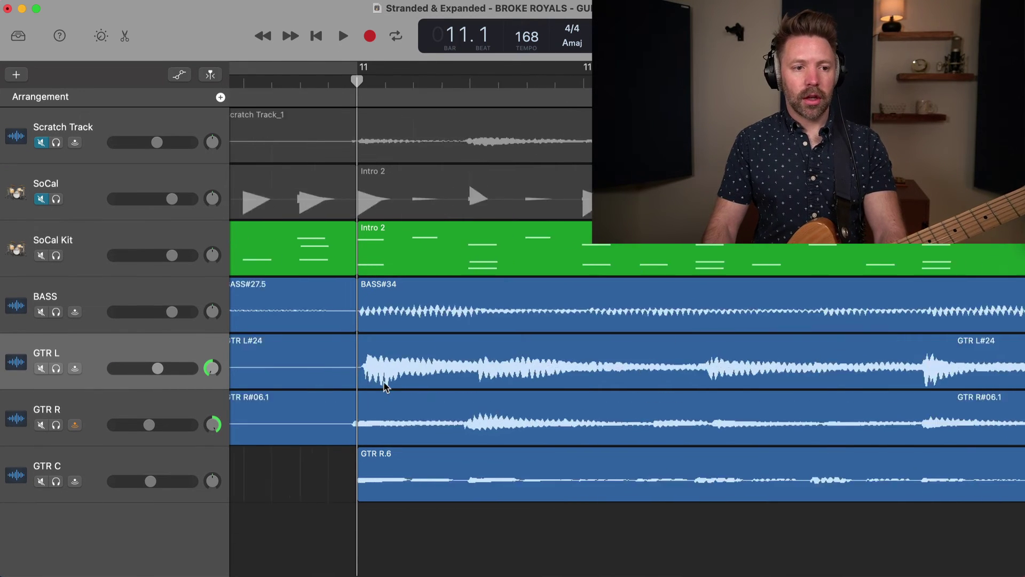
{"action": "scroll", "coordinate": [373, 382], "scroll_direction": "down", "scroll_amount": 3}
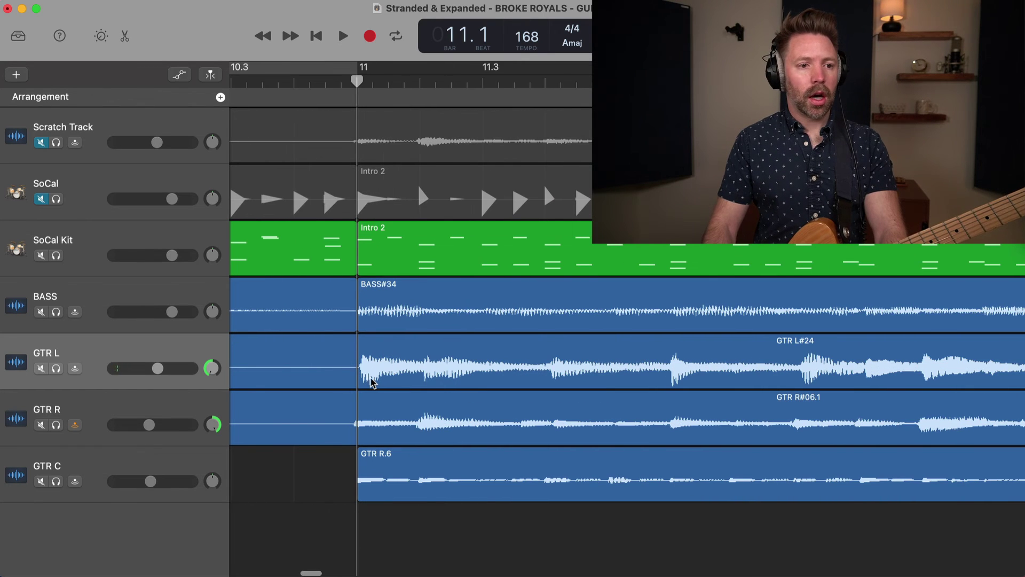
Play the full mix of Intro 2 from bar 11 to bar 15 beat 4.
{"action": "key", "text": "space"}
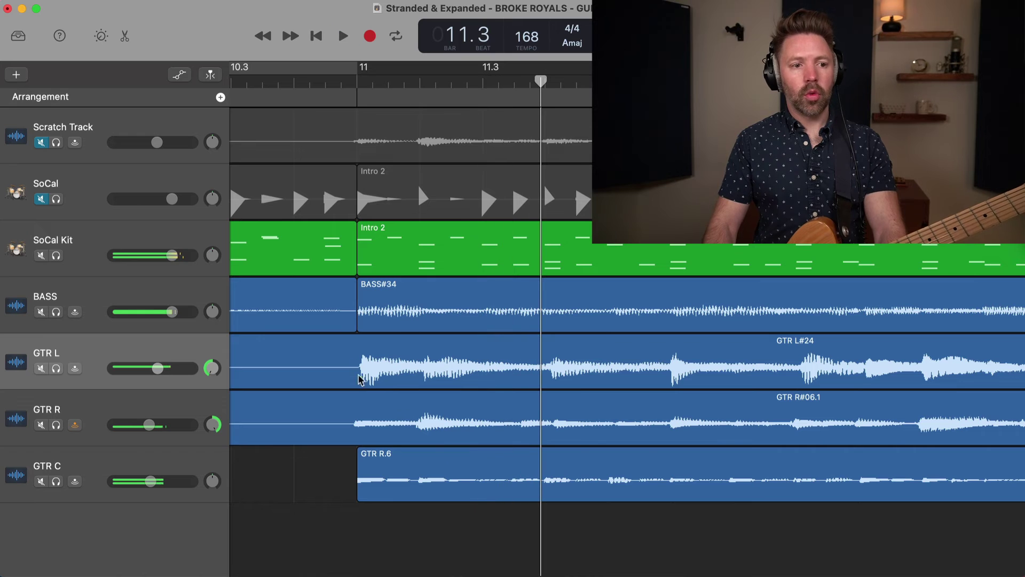
{"action": "key", "text": "space"}
{"action": "key", "text": "space"}
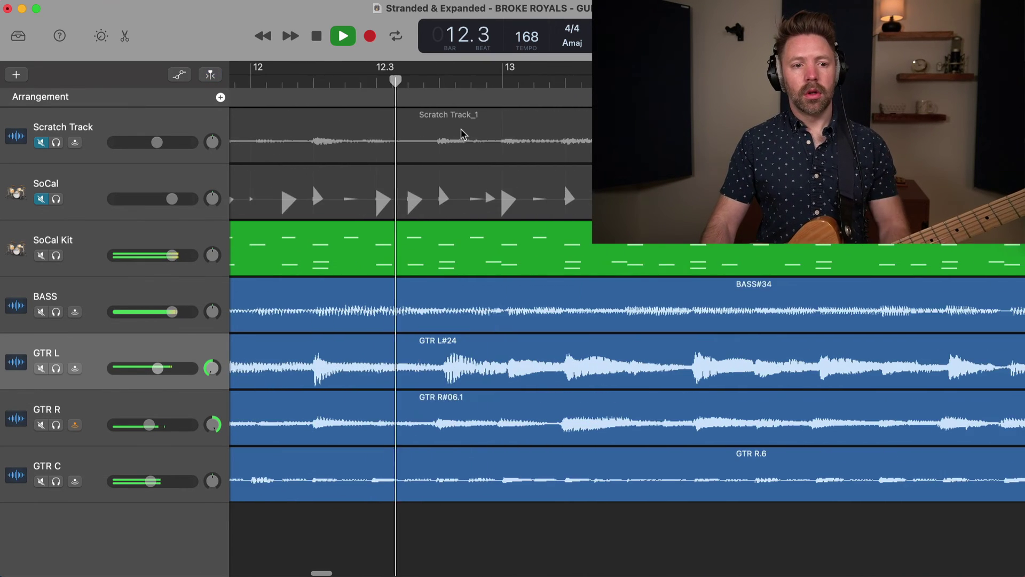
{"action": "key", "text": "super+Left"}
{"action": "scroll", "coordinate": [455, 147], "scroll_direction": "right", "scroll_amount": 5}
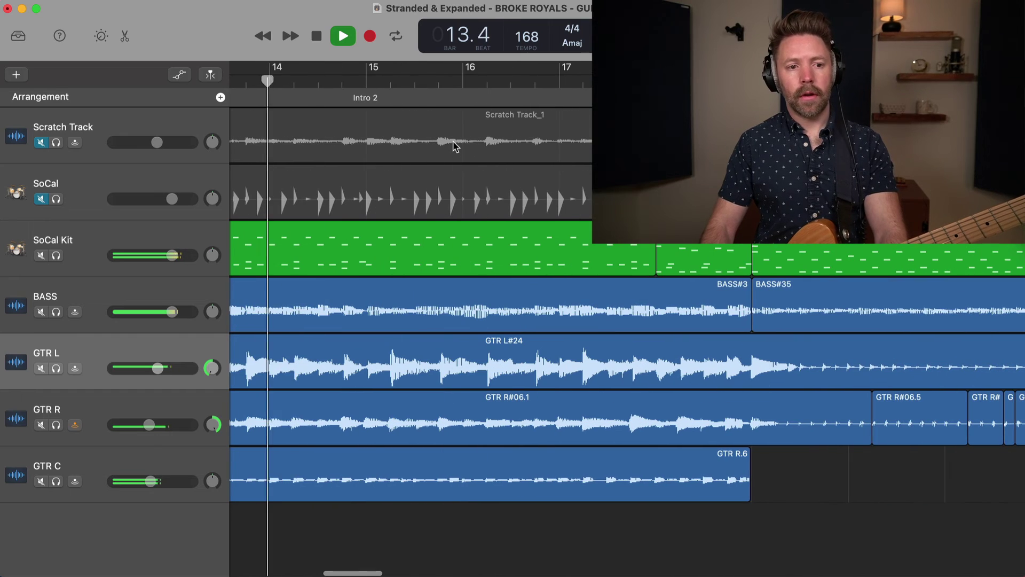
{"action": "scroll", "coordinate": [486, 156], "scroll_direction": "right", "scroll_amount": 5}
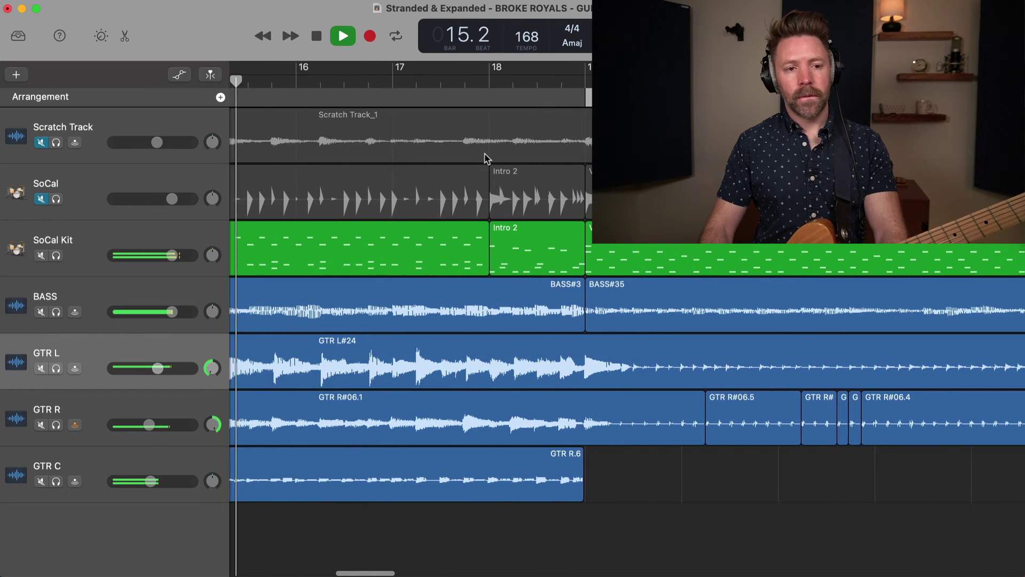
{"action": "key", "text": "space"}
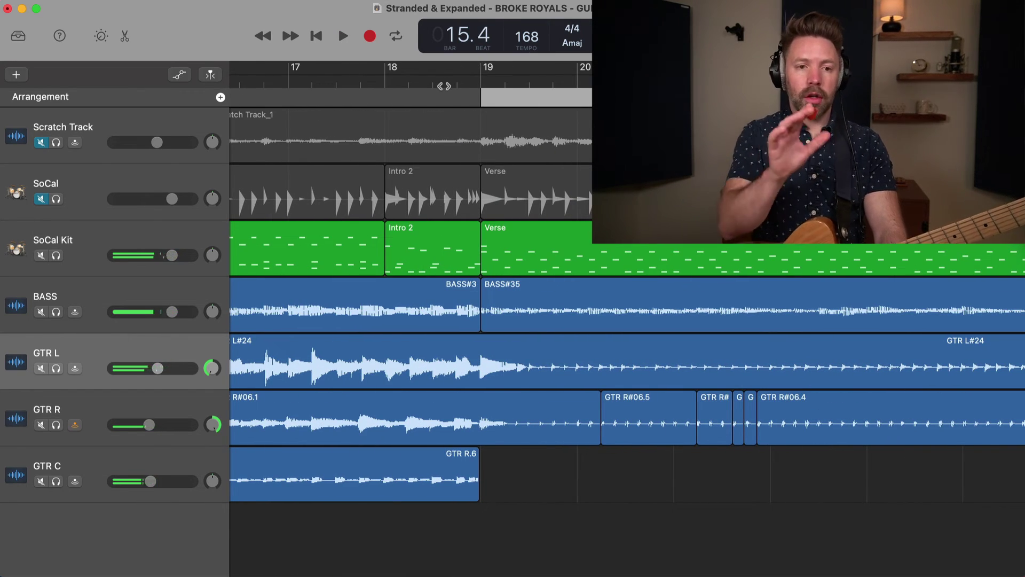
Play the full mix through the transition into the verse, from bar 18 beat 3 to bar 20 beat 3.
{"action": "left_click", "coordinate": [430, 79]}
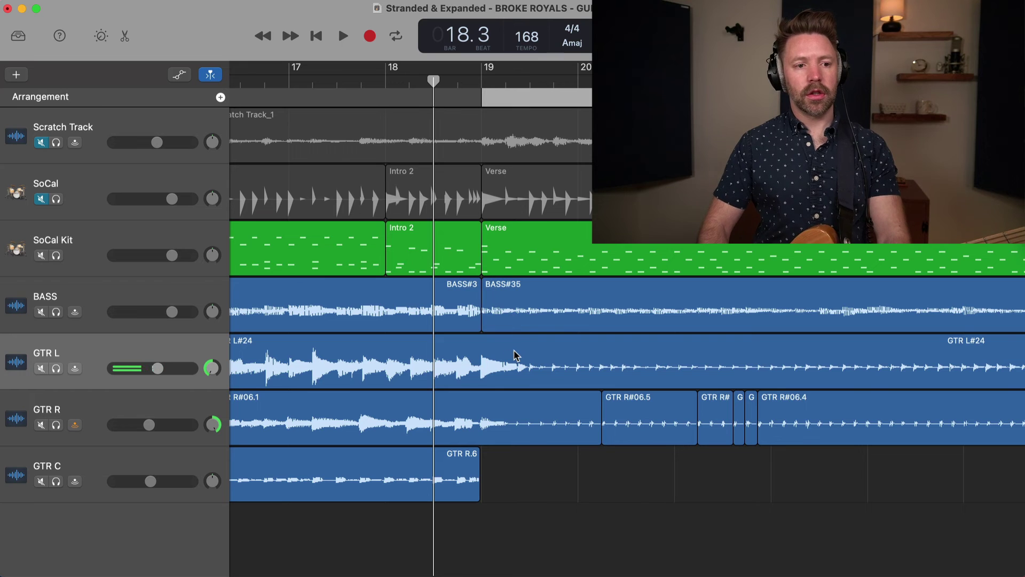
{"action": "key", "text": "space"}
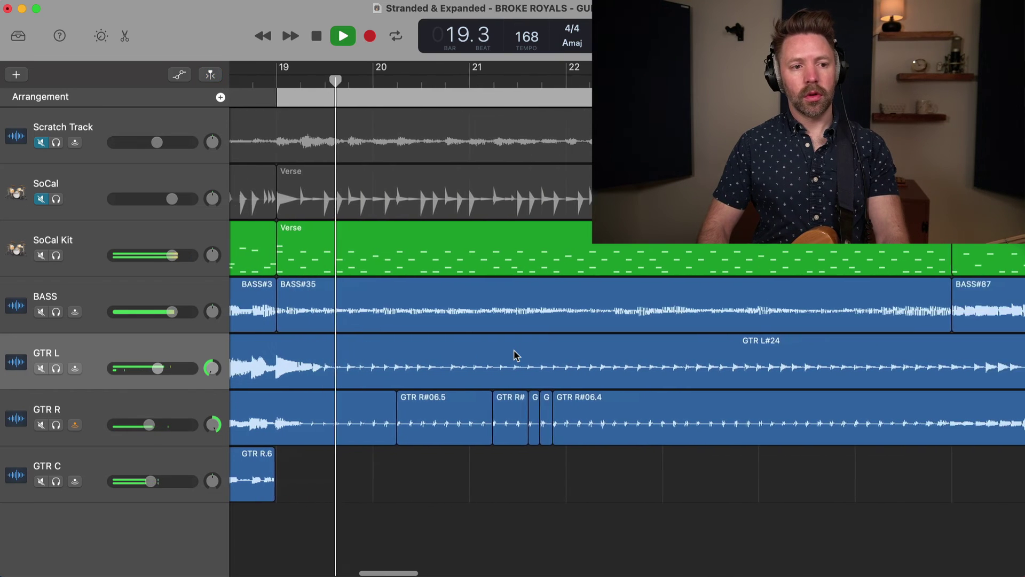
{"action": "key", "text": "space"}
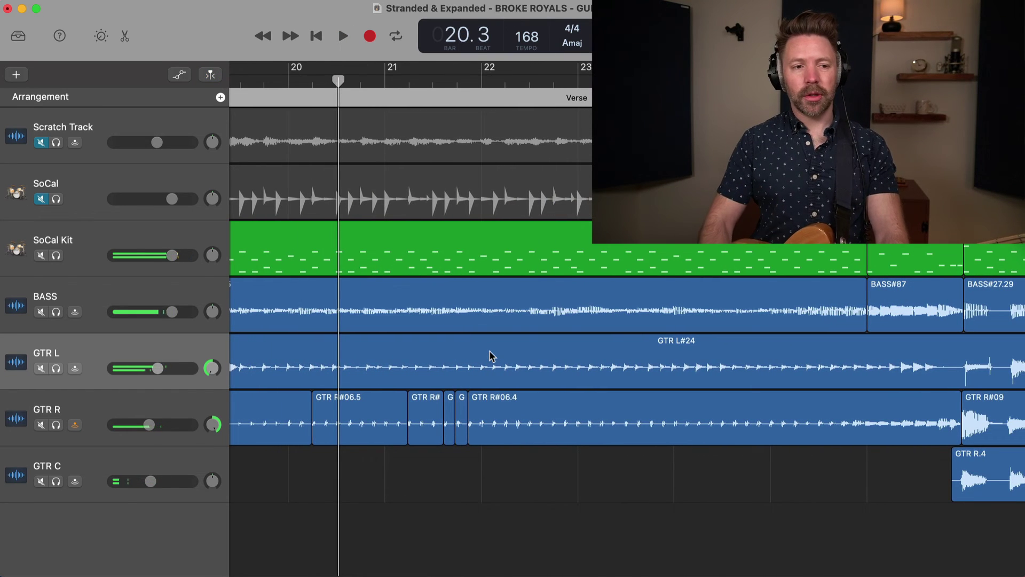
Play the full mix through the transition into the prechorus, from bar 26 beat 3 to bar 27 beat 4.
{"action": "scroll", "coordinate": [490, 356], "scroll_direction": "right", "scroll_amount": 5}
{"action": "left_click", "coordinate": [740, 283]}
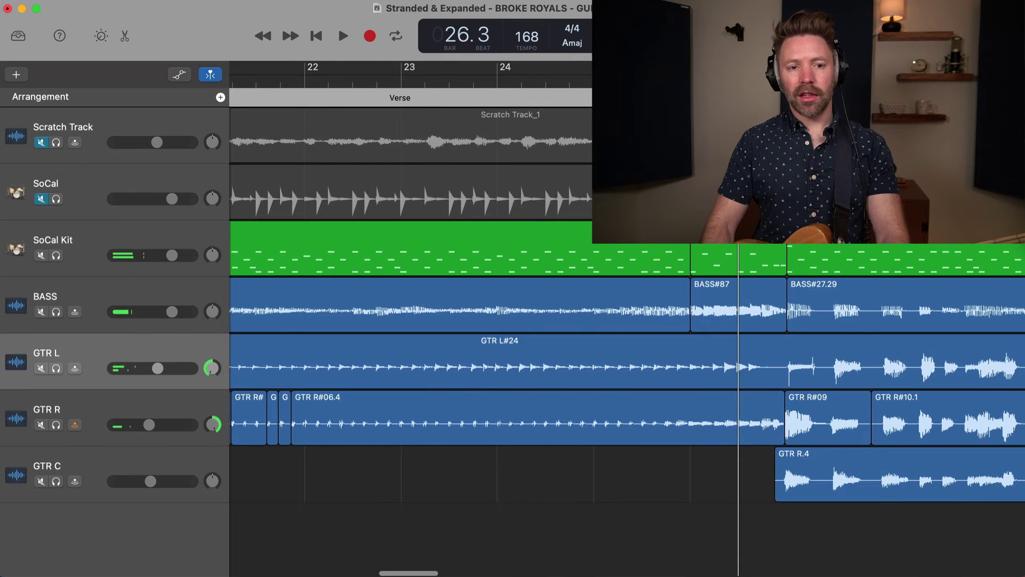
{"action": "key", "text": "space"}
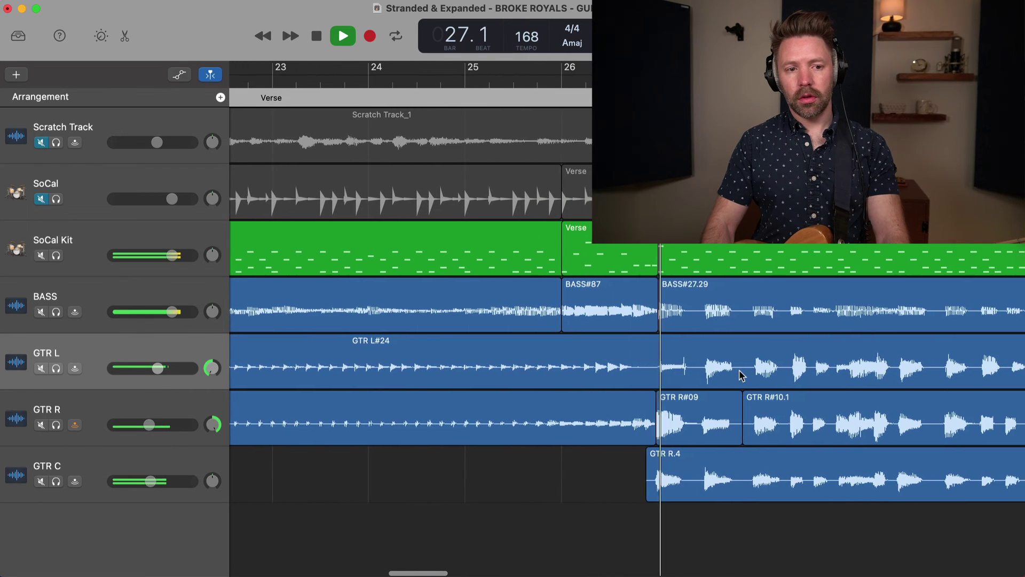
{"action": "key", "text": "space"}
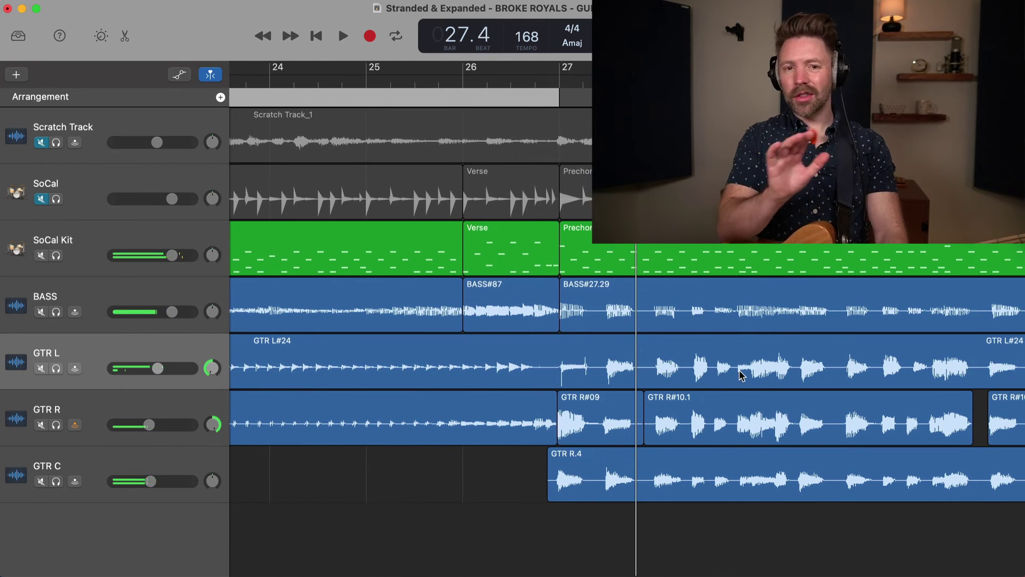
Play the full mix from bar 25 beat 3 through the end of the verse to bar 27 beat 2.
{"action": "scroll", "coordinate": [731, 363], "scroll_direction": "left", "scroll_amount": 5}
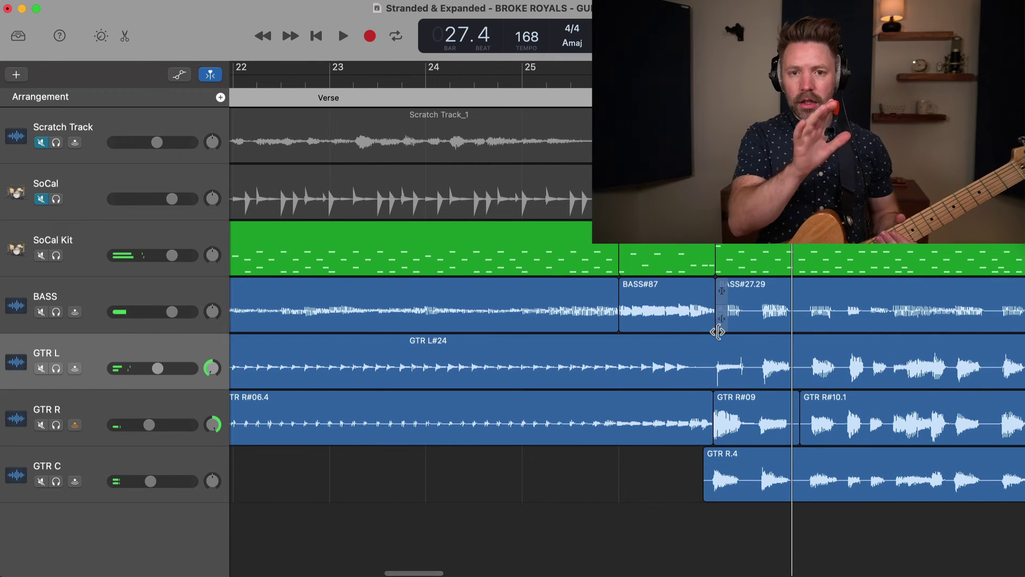
{"action": "scroll", "coordinate": [527, 275], "scroll_direction": "left", "scroll_amount": 3}
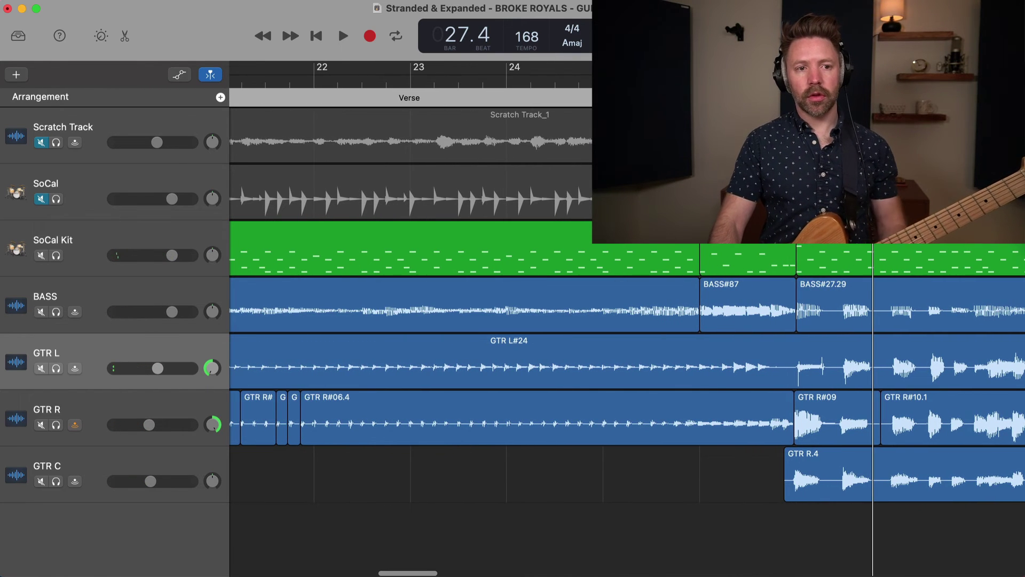
{"action": "left_click", "coordinate": [663, 75]}
{"action": "scroll", "coordinate": [534, 374], "scroll_direction": "right", "scroll_amount": 2}
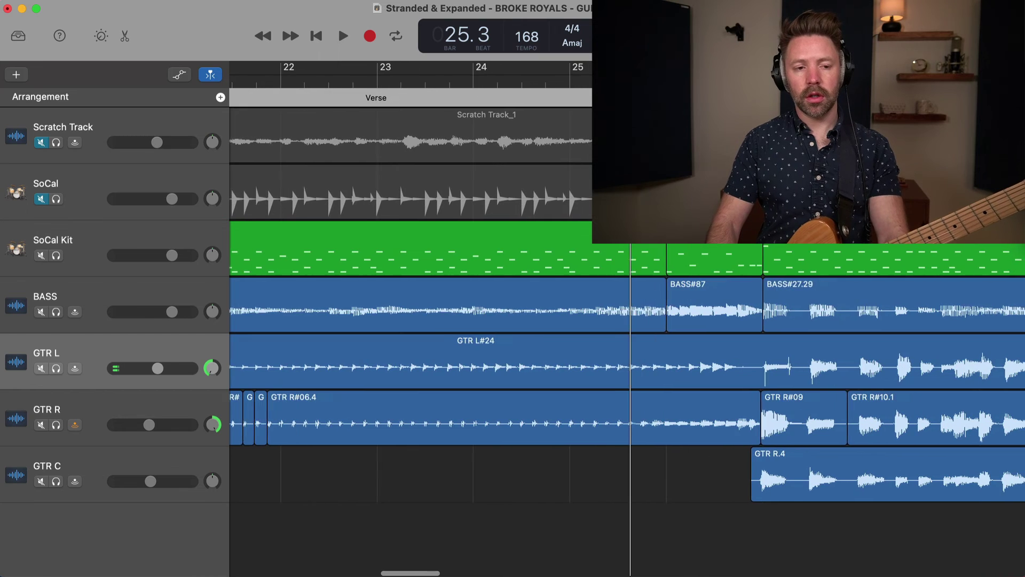
{"action": "key", "text": "space"}
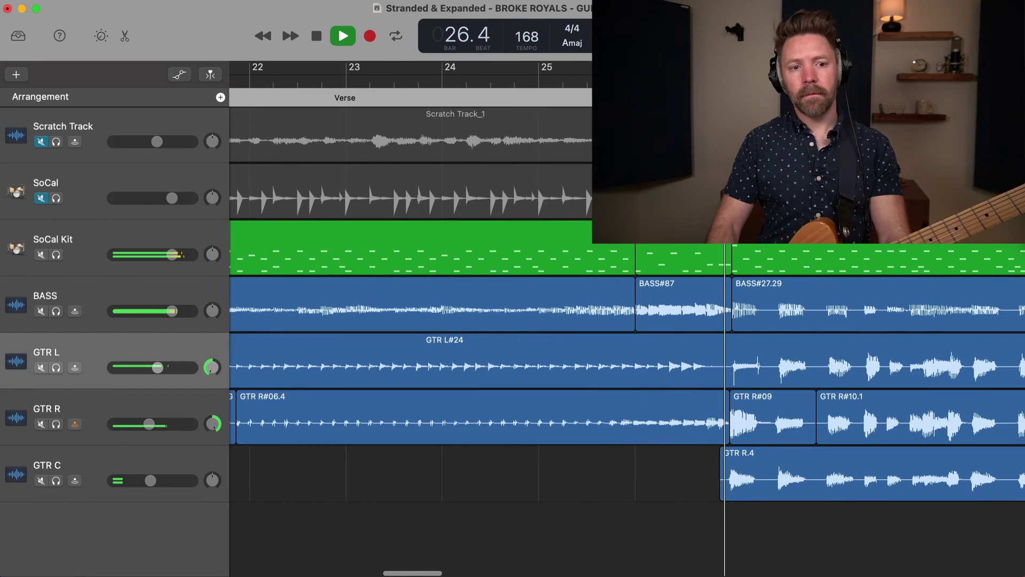
{"action": "key", "text": "space"}
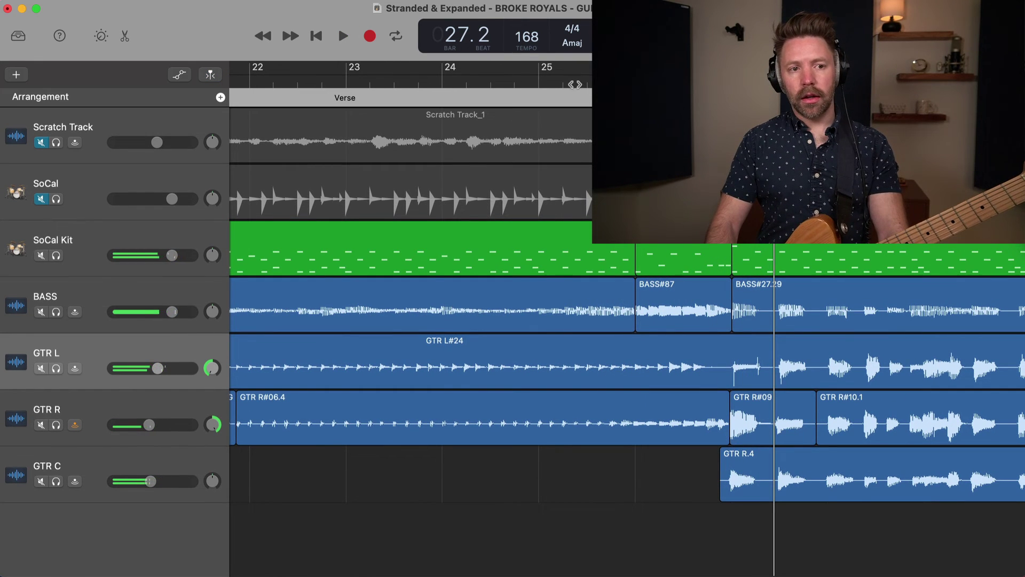
Replay the verse-to-prechorus transition with a longer lead-in, from the second half of bar 24 to bar 27 beat 2.
{"action": "key", "text": "comma"}
{"action": "key", "text": "comma"}
{"action": "scroll", "coordinate": [582, 138], "scroll_direction": "right", "scroll_amount": 1}
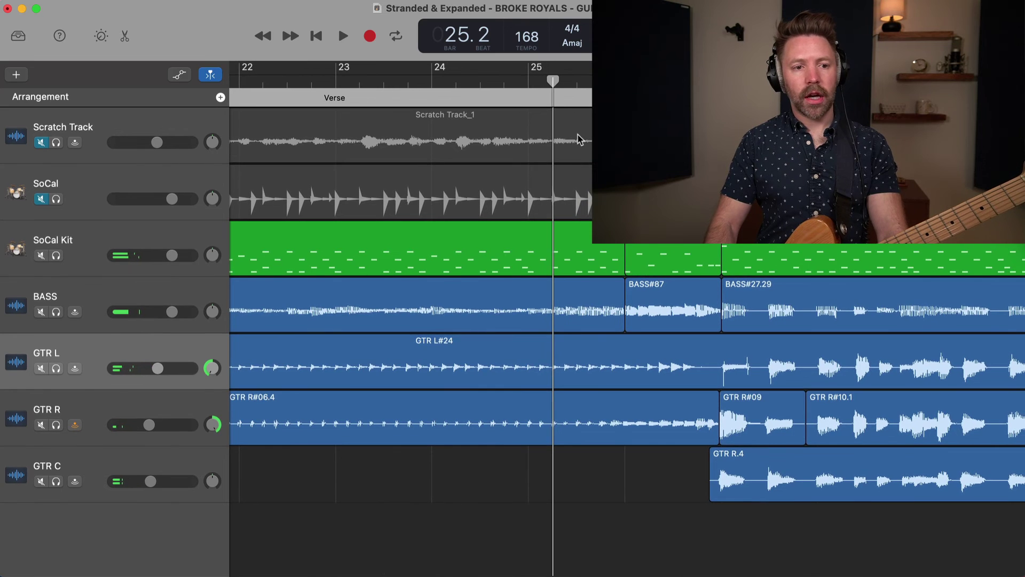
{"action": "scroll", "coordinate": [580, 138], "scroll_direction": "left", "scroll_amount": 2}
{"action": "scroll", "coordinate": [529, 96], "scroll_direction": "left", "scroll_amount": 1}
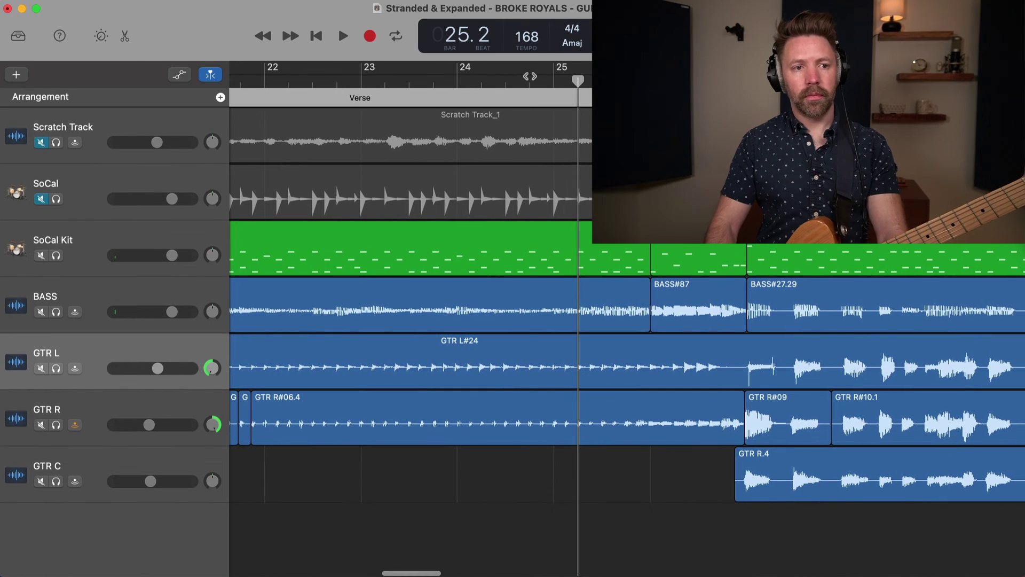
{"action": "left_click", "coordinate": [528, 80]}
{"action": "key", "text": "space"}
{"action": "scroll", "coordinate": [529, 90], "scroll_direction": "right", "scroll_amount": 3}
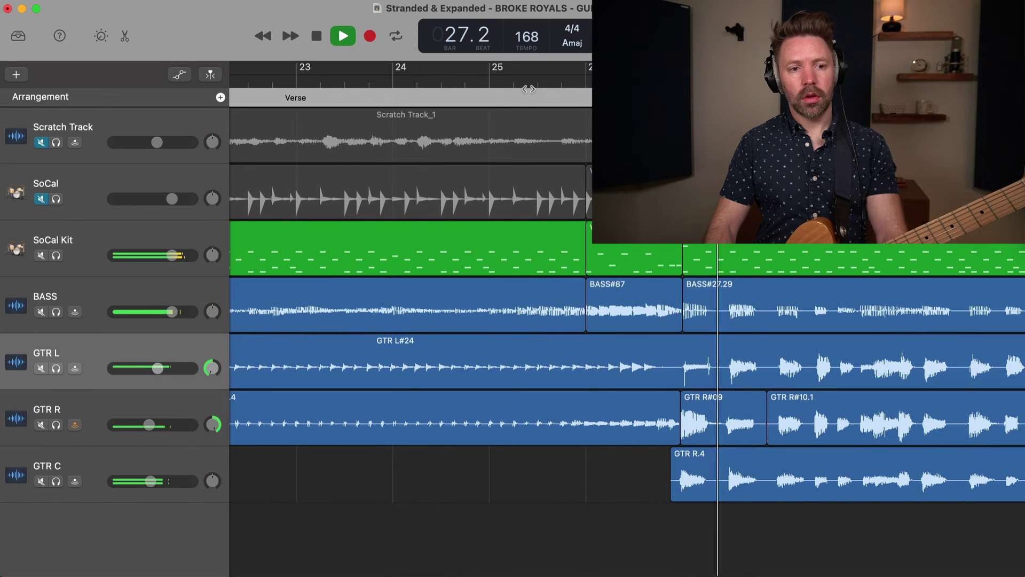
{"action": "key", "text": "space"}
Try recording a replacement GTR L take through the end of the verse into the prechorus, stopping at bar 28 beat 1.
{"action": "left_click", "coordinate": [369, 80]}
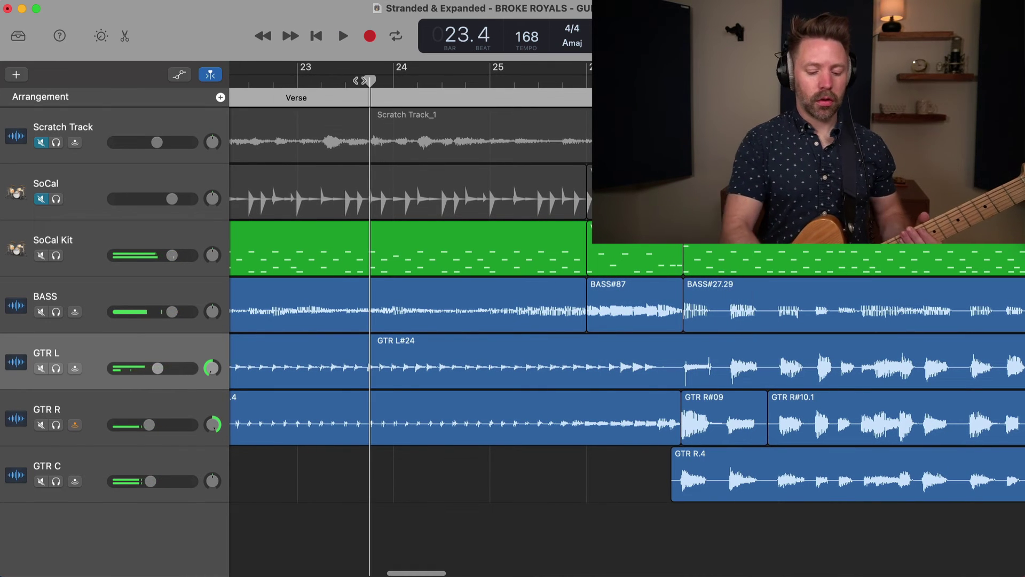
{"action": "key", "text": "r"}
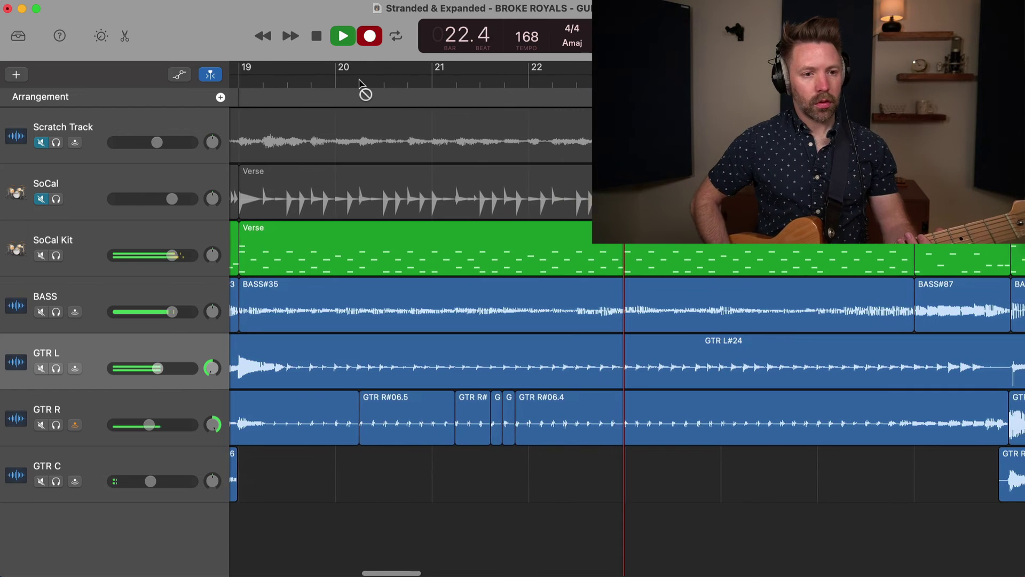
{"action": "key", "text": "space"}
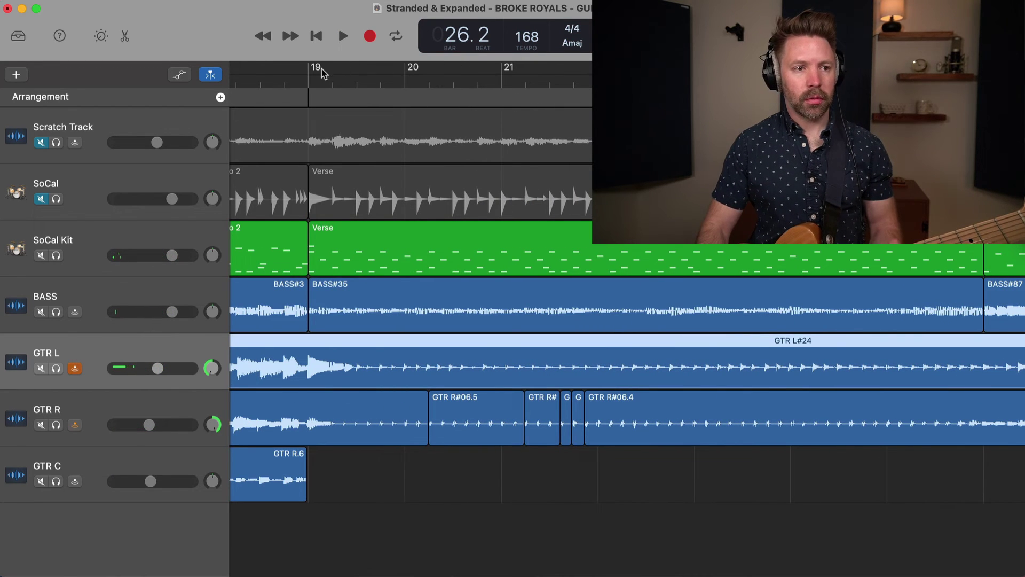
{"action": "key", "text": "Return"}
{"action": "key", "text": "r"}
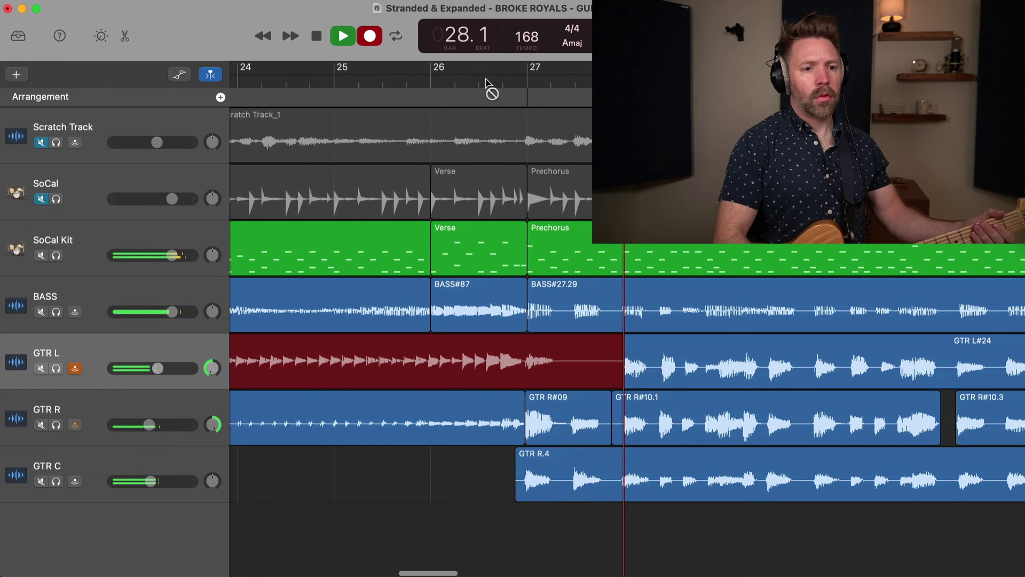
{"action": "key", "text": "space"}
Audition the new GTR L take twice from bar 25 into the prechorus at bar 27 and undo the recording.
{"action": "left_click", "coordinate": [380, 81]}
{"action": "key", "text": "space"}
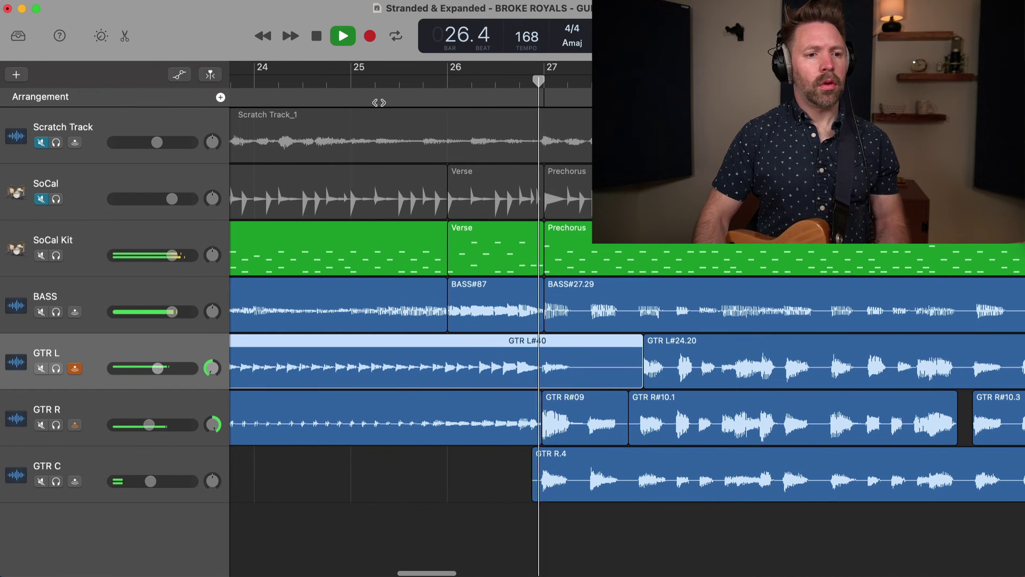
{"action": "key", "text": "space"}
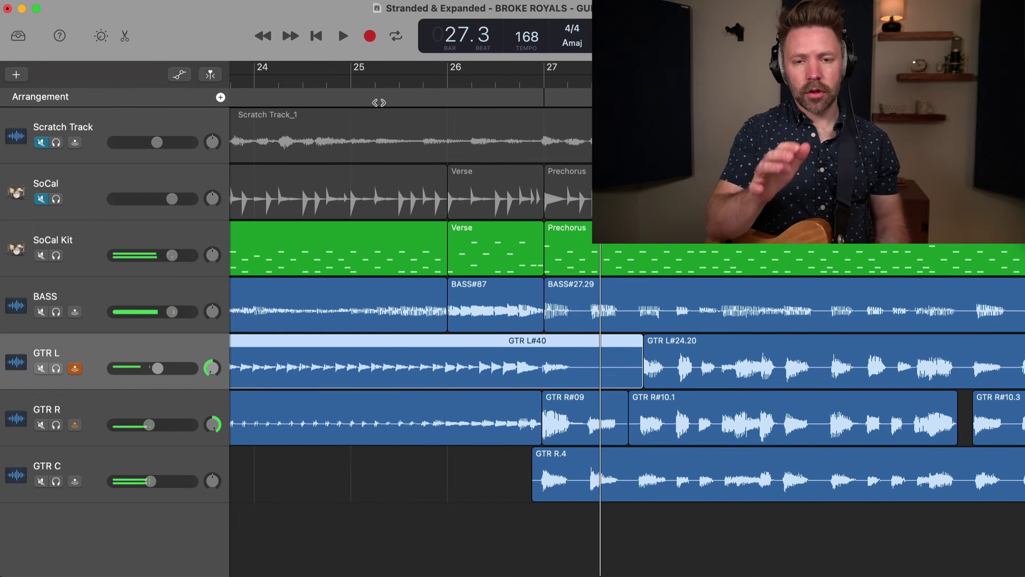
{"action": "left_click", "coordinate": [425, 80]}
{"action": "key", "text": "space"}
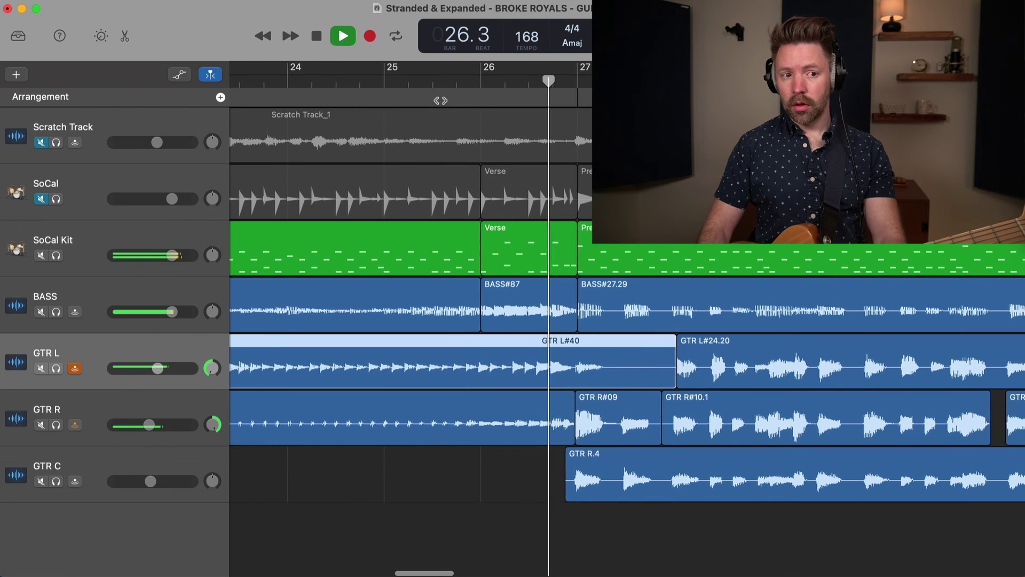
{"action": "key", "text": "space"}
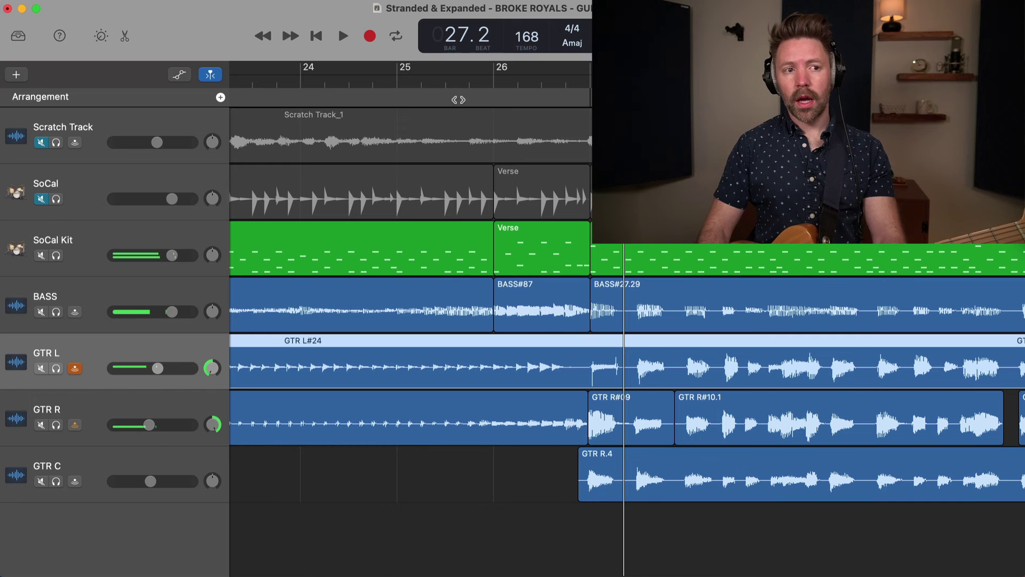
Play the original GTR L take in the mix from the end of bar 25 to bar 27 beat 2 for comparison.
{"action": "left_click", "coordinate": [483, 79]}
{"action": "key", "text": "space"}
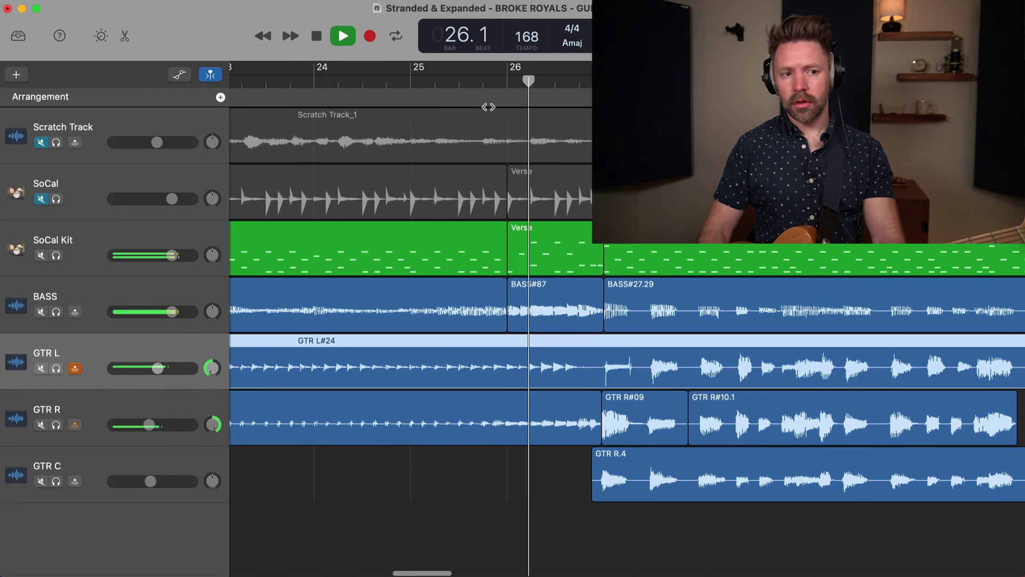
{"action": "key", "text": "space"}
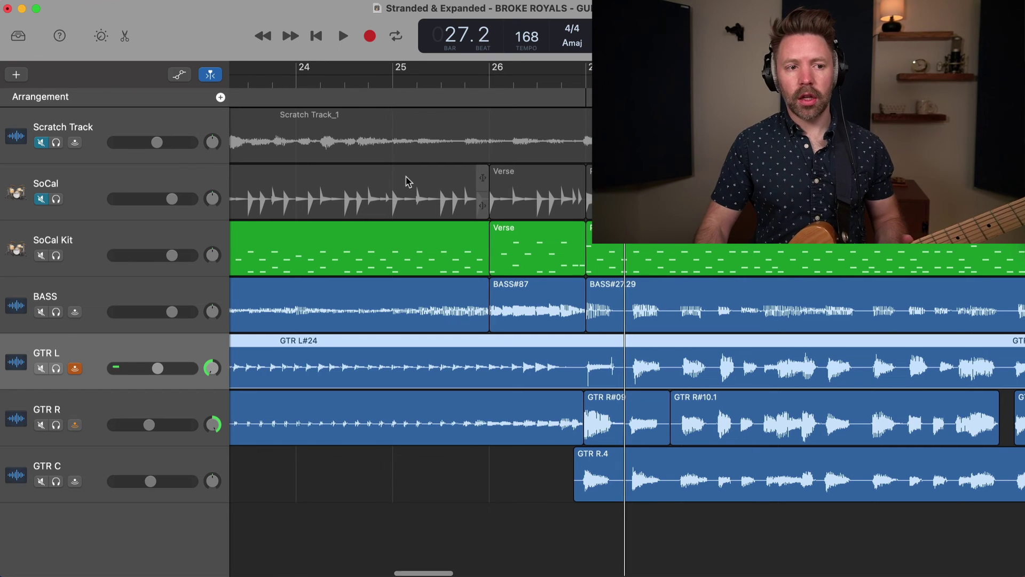
{"action": "scroll", "coordinate": [407, 181], "scroll_direction": "left", "scroll_amount": 3}
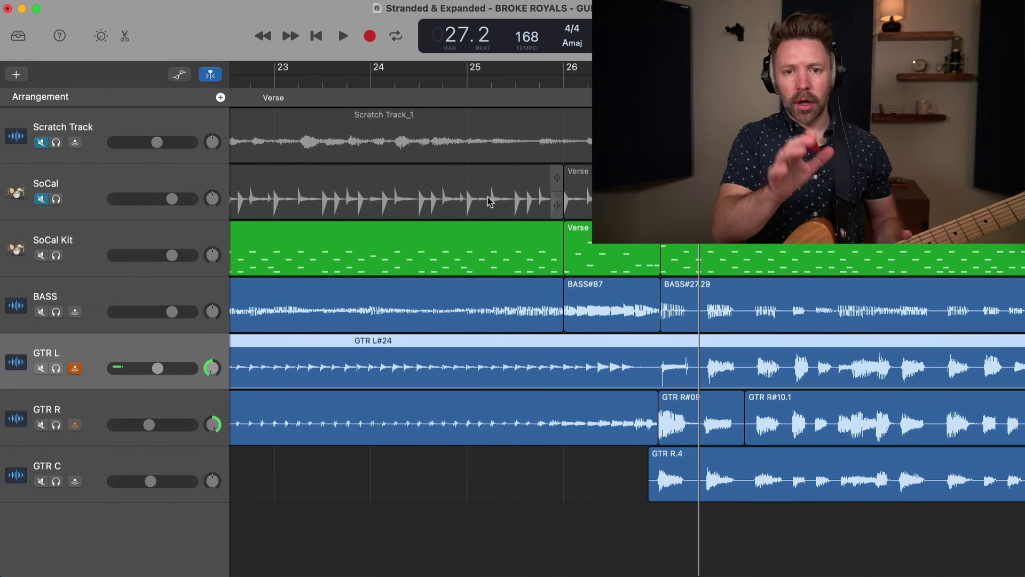